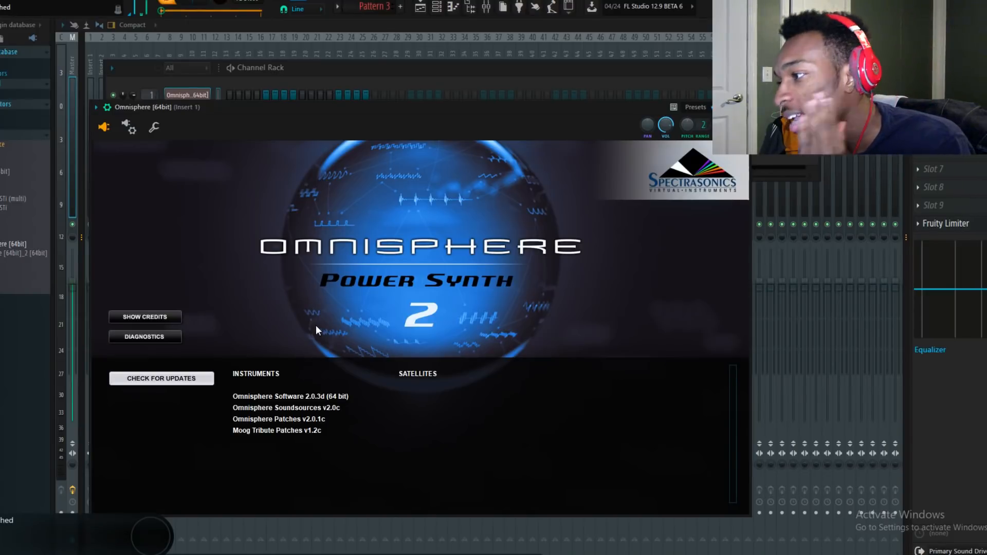
Dismiss the Omnisphere information screen and open its full patch browser.
{"action": "left_click", "coordinate": [316, 325]}
{"action": "left_click", "coordinate": [567, 360]}
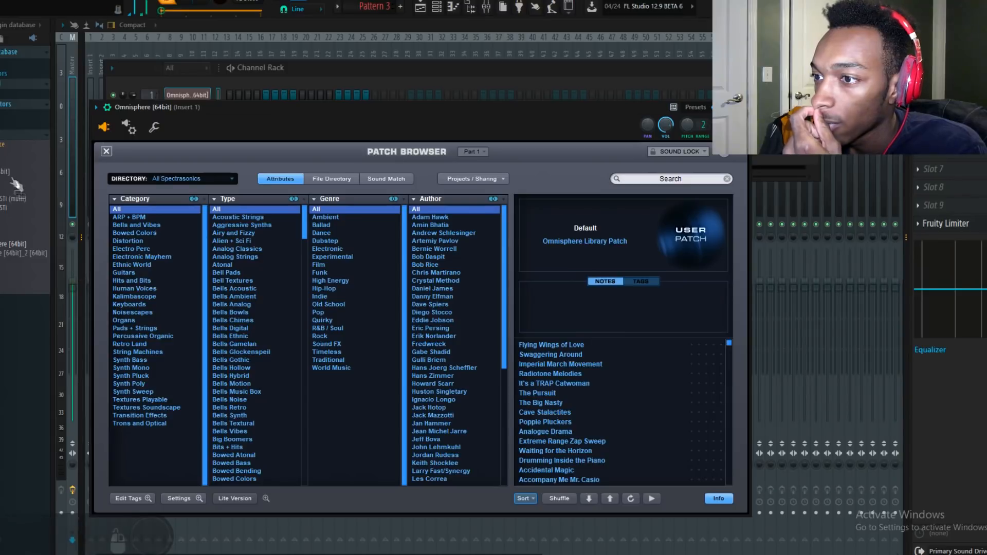
Add reFX Nexus as a new instrument channel and load its Arena Ambience preset from the Piano category.
{"action": "left_click_drag", "start_coordinate": [1, 262], "coordinate": [194, 82]}
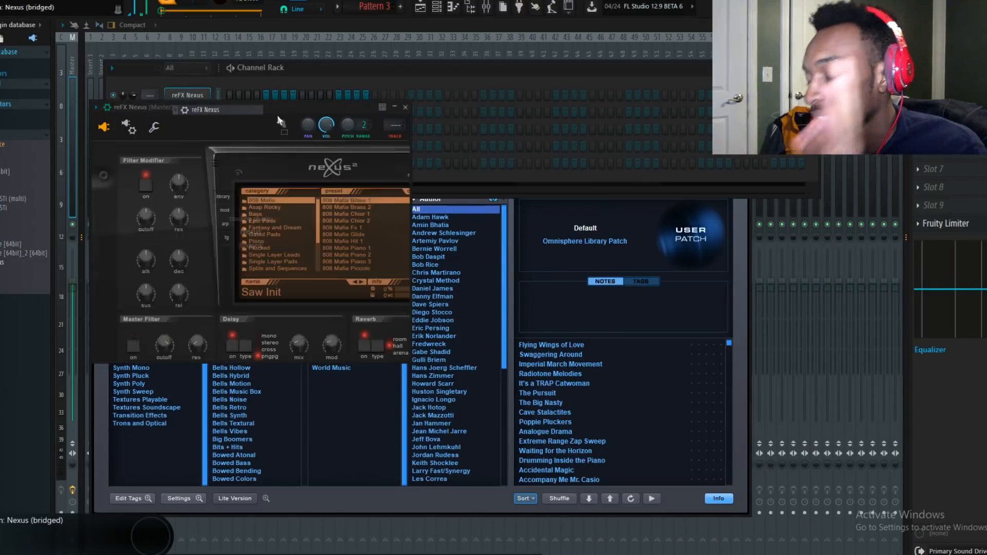
{"action": "left_click", "coordinate": [252, 241]}
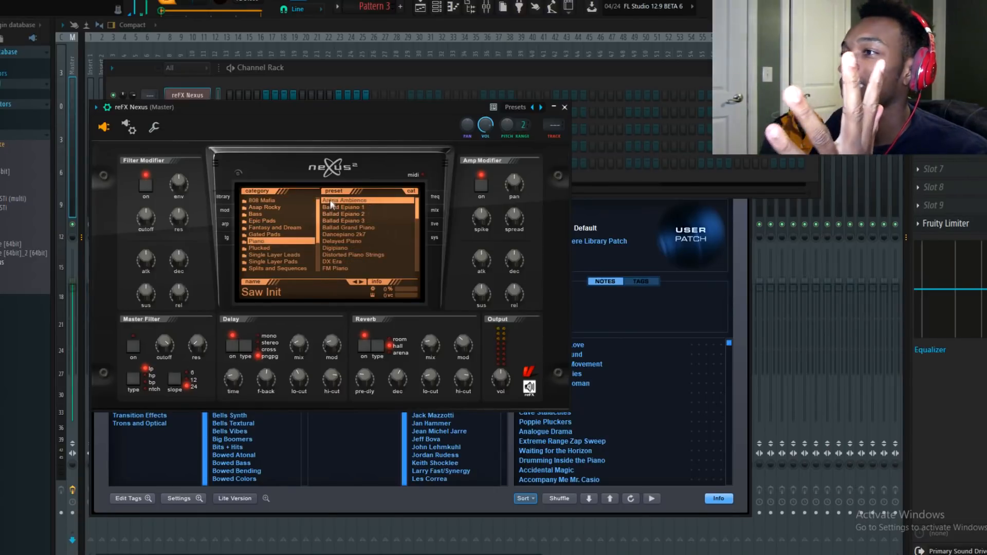
{"action": "left_click", "coordinate": [333, 201]}
Open the Nexus channel's piano roll and place consecutive opening notes C#6, G#6 and A6 in bar 1.
{"action": "right_click", "coordinate": [187, 94]}
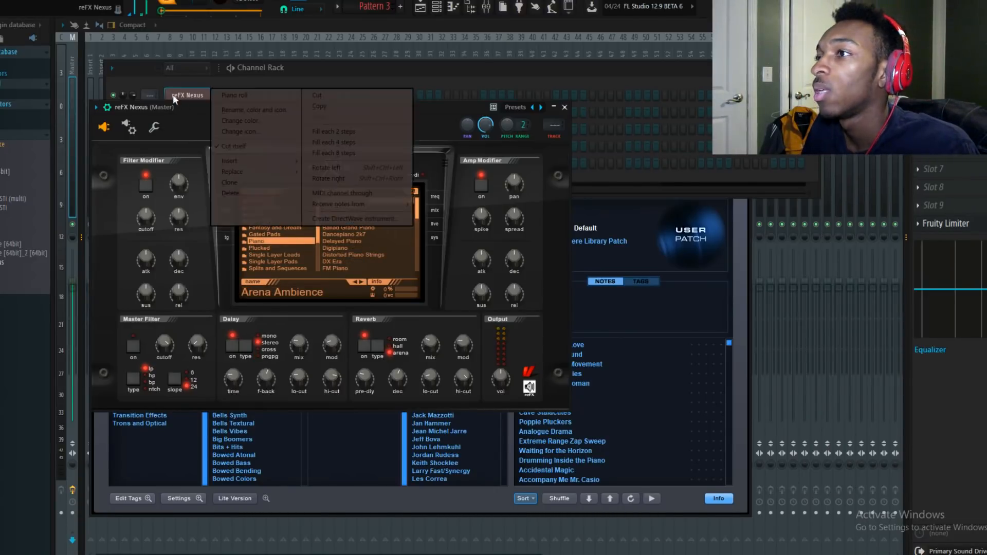
{"action": "left_click", "coordinate": [255, 92]}
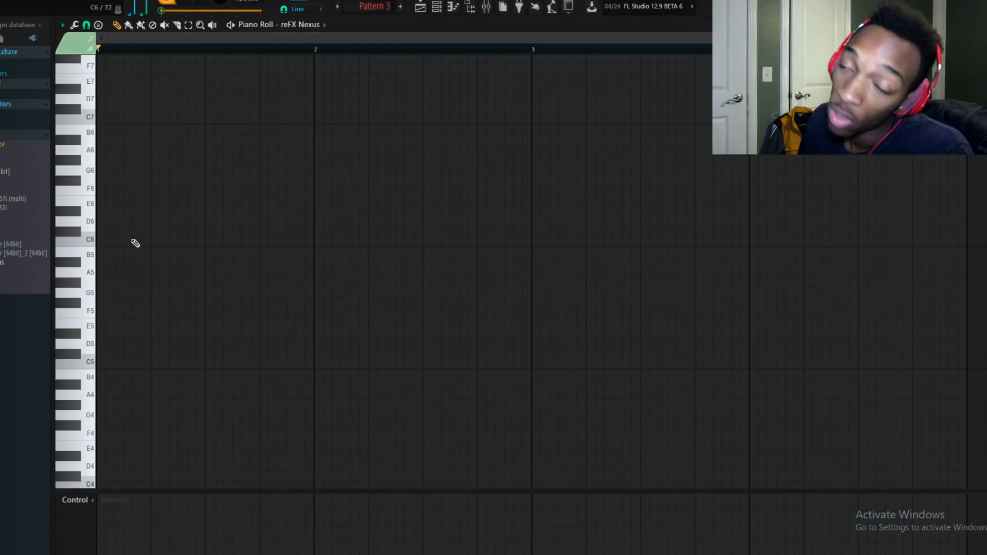
{"action": "left_click", "coordinate": [111, 231]}
{"action": "left_click", "coordinate": [136, 161]}
{"action": "left_click", "coordinate": [164, 149]}
Add an F#6 note beneath the A6 note, remove the stray trial notes and audition the phrase.
{"action": "left_click", "coordinate": [191, 193]}
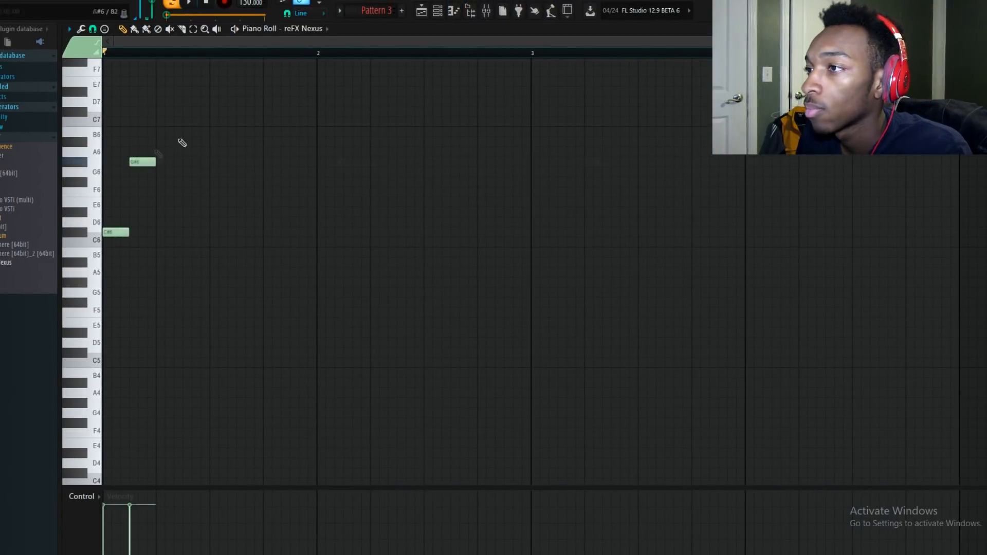
{"action": "left_click", "coordinate": [190, 263]}
{"action": "key", "text": "space"}
{"action": "key", "text": "space"}
{"action": "left_click", "coordinate": [218, 272]}
{"action": "right_click", "coordinate": [219, 272]}
{"action": "mouse_move", "coordinate": [190, 263]}
{"action": "left_mouse_down"}
{"action": "mouse_move", "coordinate": [107, 278]}
{"action": "mouse_move", "coordinate": [164, 270]}
{"action": "mouse_move", "coordinate": [137, 273]}
{"action": "mouse_move", "coordinate": [170, 182]}
{"action": "left_mouse_up"}
{"action": "key", "text": "space"}
{"action": "key", "text": "space"}
{"action": "key", "text": "space"}
{"action": "key", "text": "space"}
{"action": "key", "text": "space"}
{"action": "key", "text": "space"}
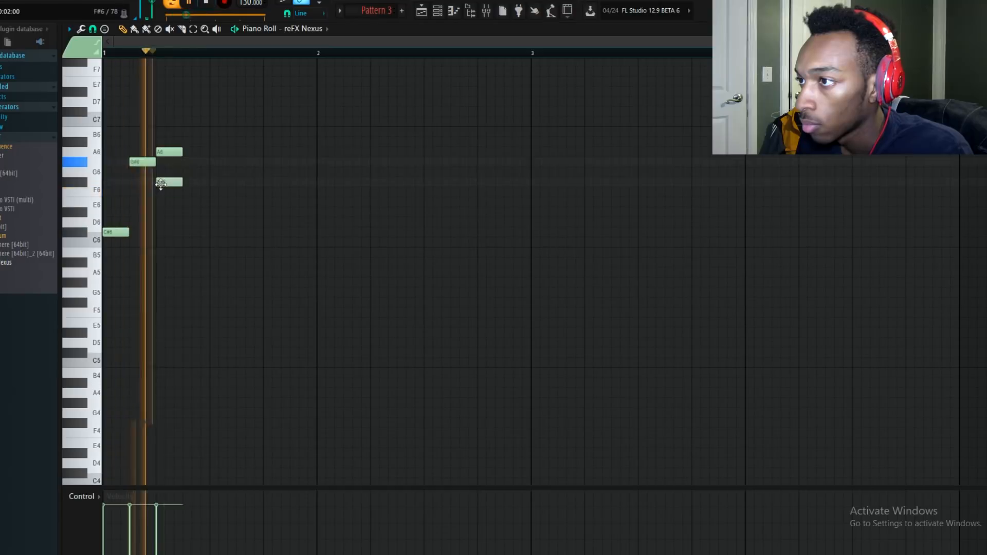
Add a D6 note directly after the A6 and F#6 pair and play the phrase back.
{"action": "key", "text": "space"}
{"action": "left_click", "coordinate": [215, 132]}
{"action": "left_click_drag", "start_coordinate": [216, 134], "coordinate": [188, 223]}
{"action": "key", "text": "space"}
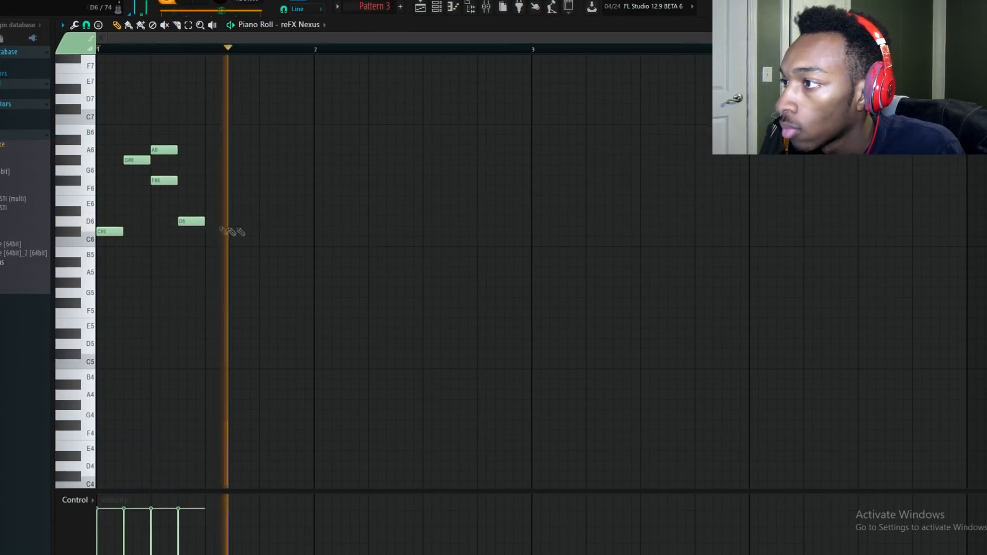
{"action": "key", "text": "space"}
Continue the melody after D6 with a note at the second note's pitch, G#6, checking it by playback.
{"action": "left_click_drag", "start_coordinate": [211, 117], "coordinate": [212, 154]}
{"action": "key", "text": "space"}
{"action": "key", "text": "space"}
{"action": "left_click", "coordinate": [215, 159]}
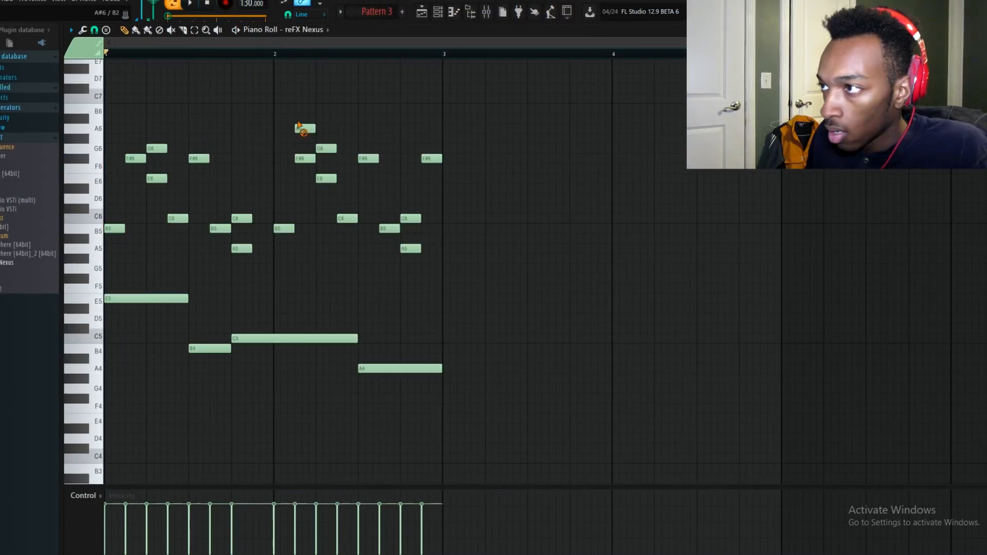
Try D#6, B5 and B6 in turn as the note just before bar 2 while playing the melody.
{"action": "key", "text": "space"}
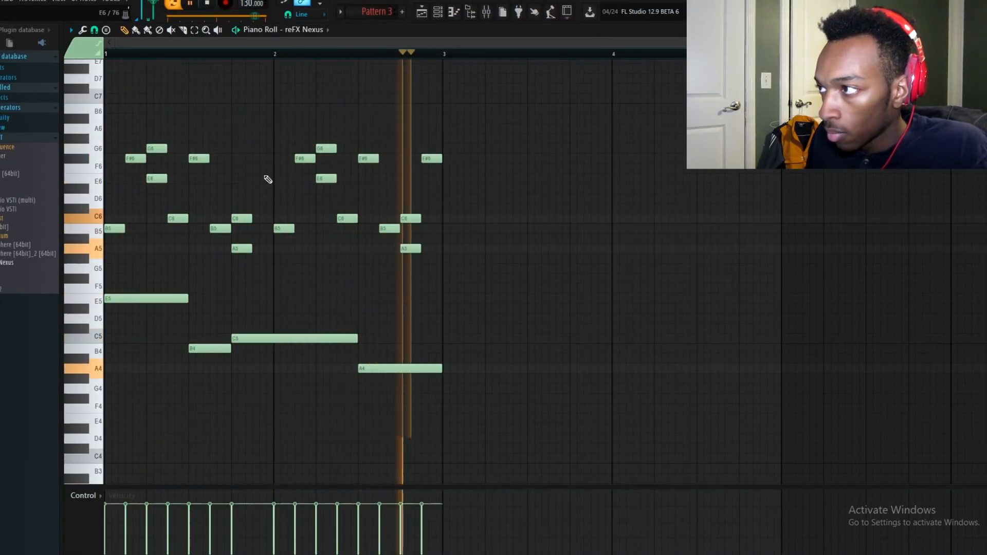
{"action": "left_click", "coordinate": [257, 199]}
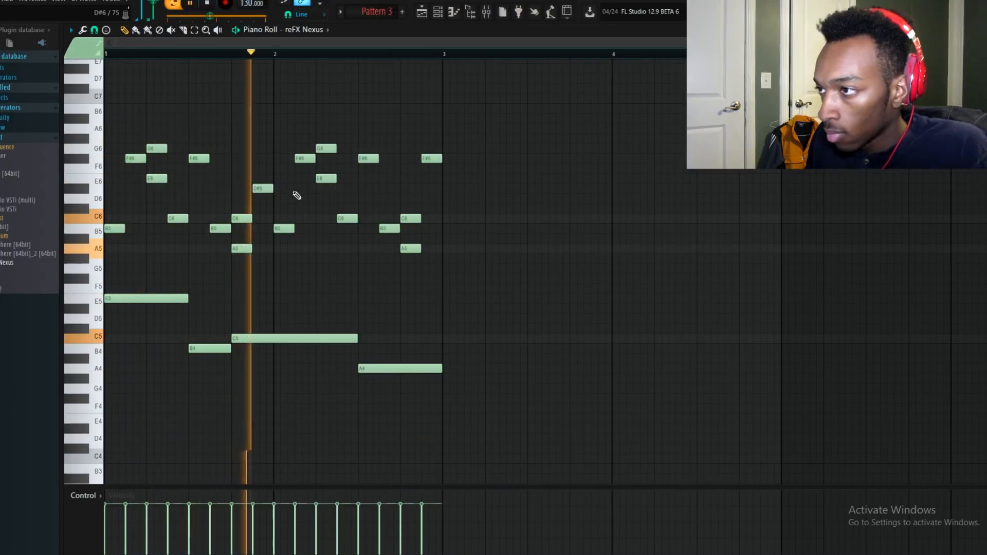
{"action": "key", "text": "space"}
{"action": "left_click", "coordinate": [263, 208]}
{"action": "left_click_drag", "start_coordinate": [263, 208], "coordinate": [259, 228]}
{"action": "key", "text": "space"}
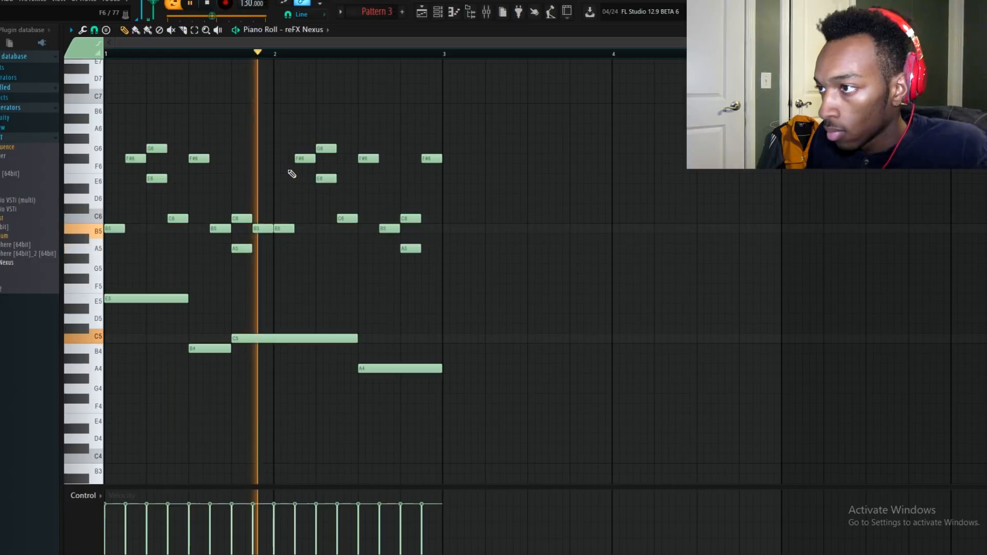
{"action": "left_click", "coordinate": [261, 228], "text": "ctrl"}
{"action": "key", "text": "ctrl+Up"}
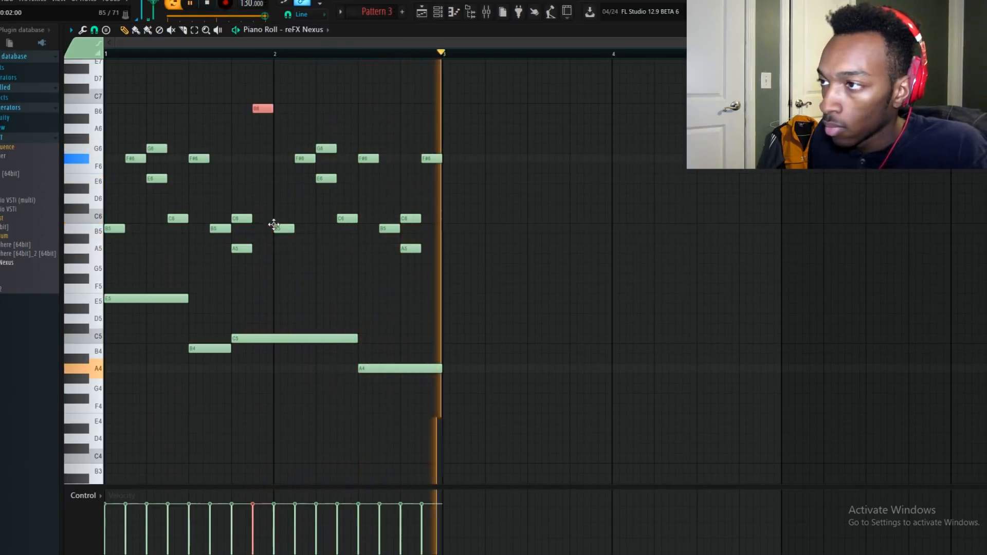
{"action": "key", "text": "space"}
Place an E6 note just before bar 2 and play the melody back.
{"action": "left_click", "coordinate": [257, 180]}
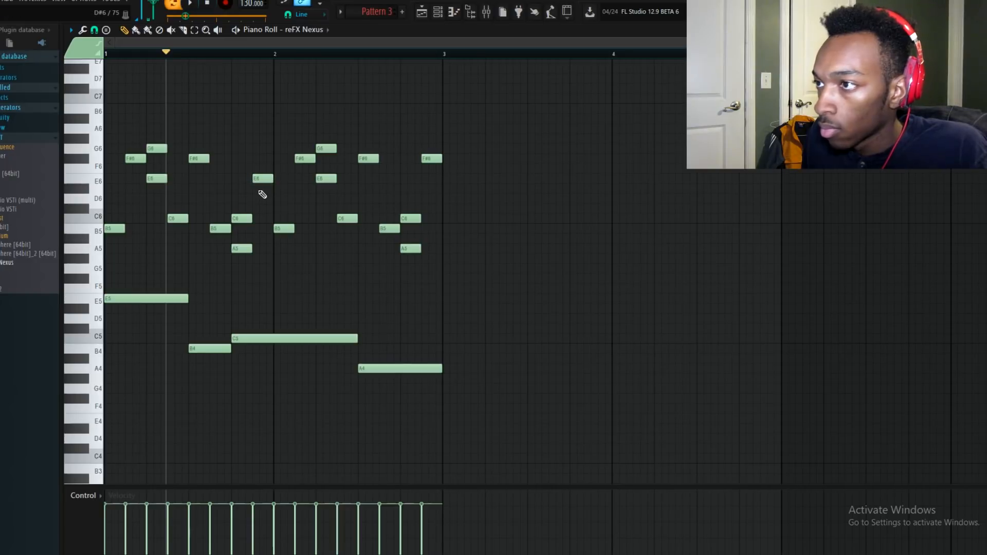
{"action": "right_click", "coordinate": [261, 189]}
{"action": "key", "text": "space"}
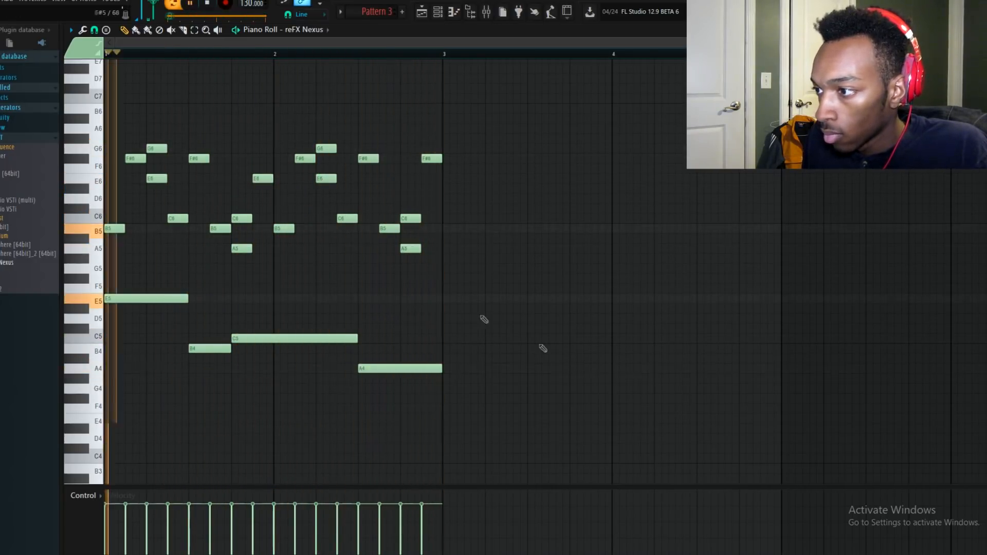
Select all notes of the two-bar melody, transpose them up three semitones and audition the new key.
{"action": "left_click_drag", "start_coordinate": [524, 419], "coordinate": [102, 59]}
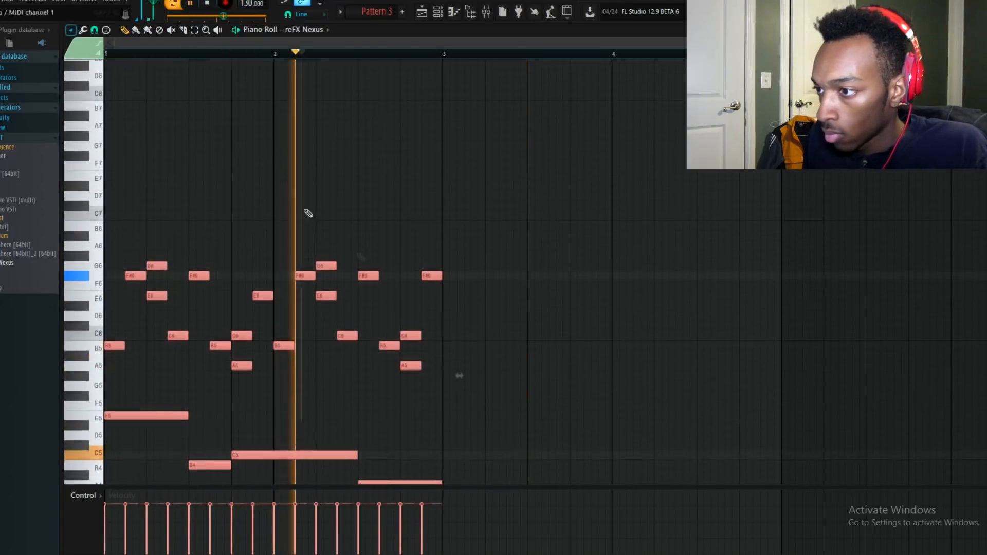
{"action": "key", "text": "space"}
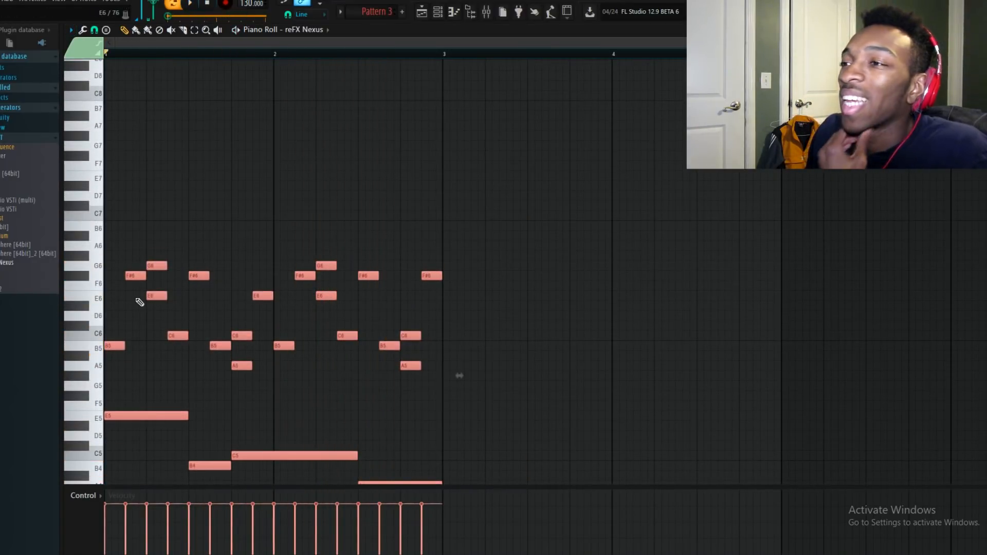
{"action": "scroll", "coordinate": [213, 264], "scroll_direction": "down", "scroll_amount": 3}
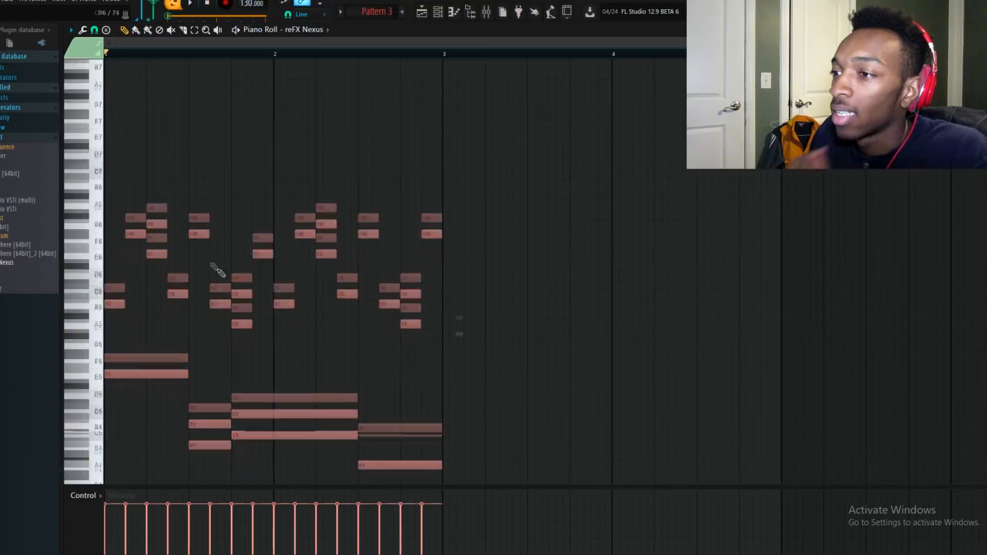
{"action": "key", "text": "shift+Up"}
{"action": "key", "text": "shift+Up"}
{"action": "key", "text": "shift+Up"}
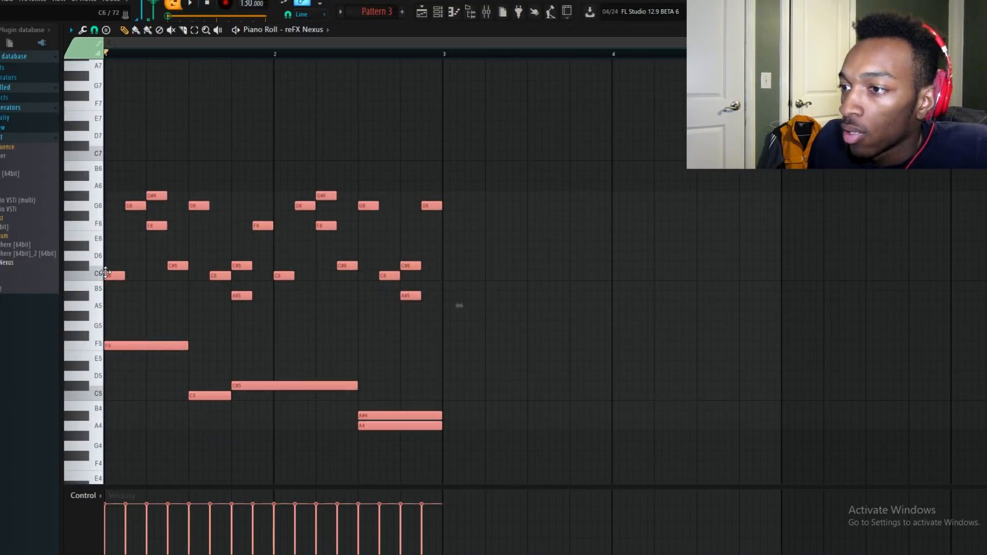
{"action": "key", "text": "space"}
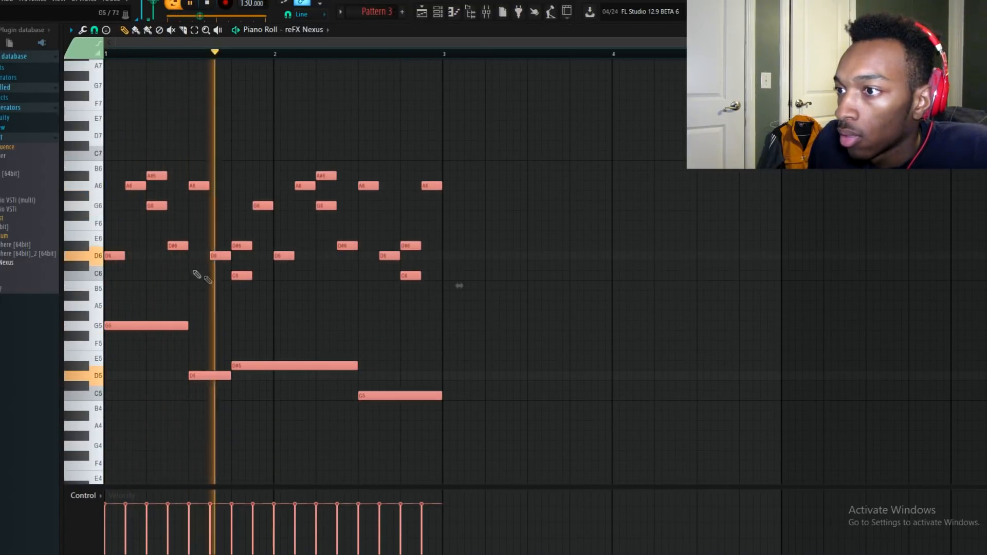
{"action": "key", "text": "space"}
{"action": "key", "text": "space"}
Try the whole melody one octave lower, then move it back up an octave.
{"action": "key", "text": "ctrl+Down"}
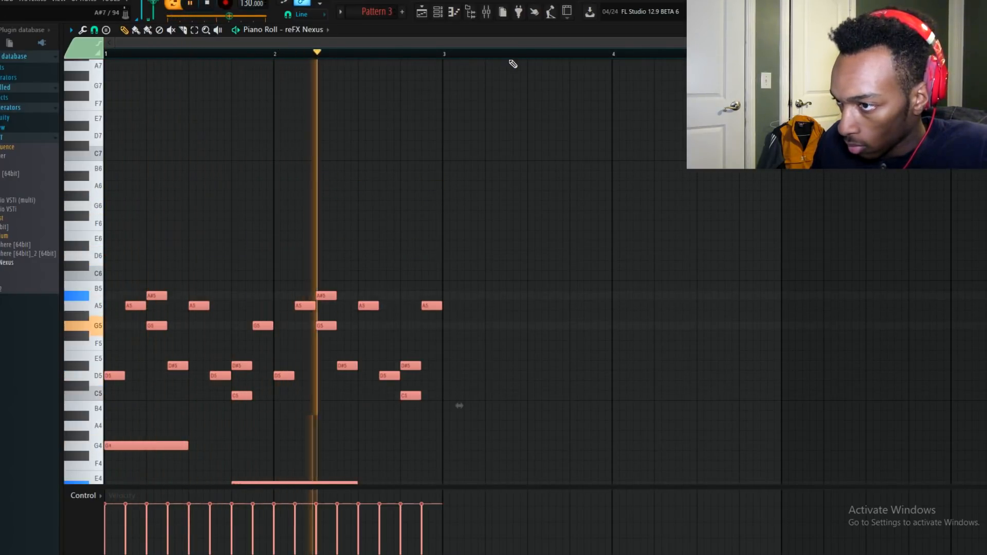
{"action": "key", "text": "ctrl+Up"}
{"action": "key", "text": "space"}
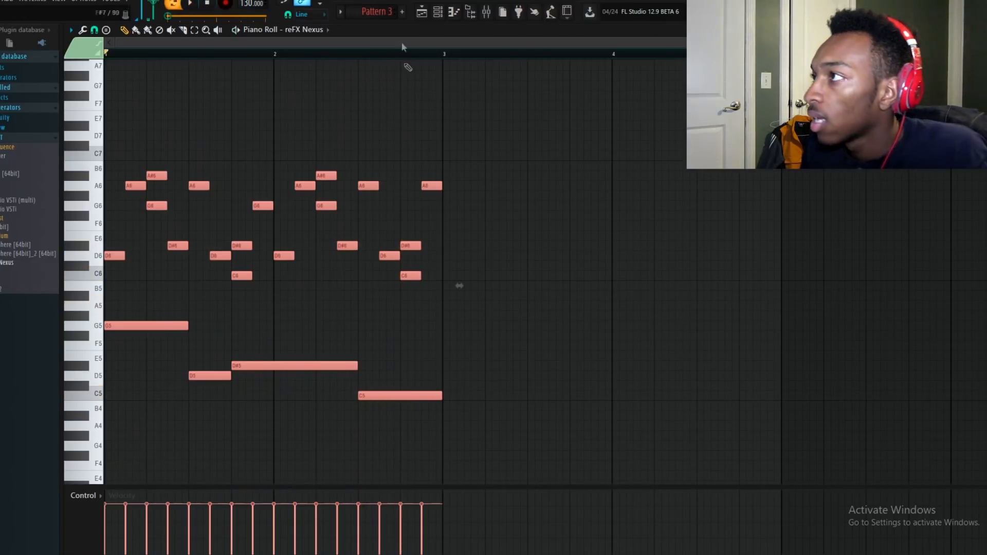
Duplicate the two-bar Nexus melody into bars 3 and 4.
{"action": "left_click", "coordinate": [440, 14]}
{"action": "left_click", "coordinate": [198, 100]}
{"action": "left_click", "coordinate": [307, 40]}
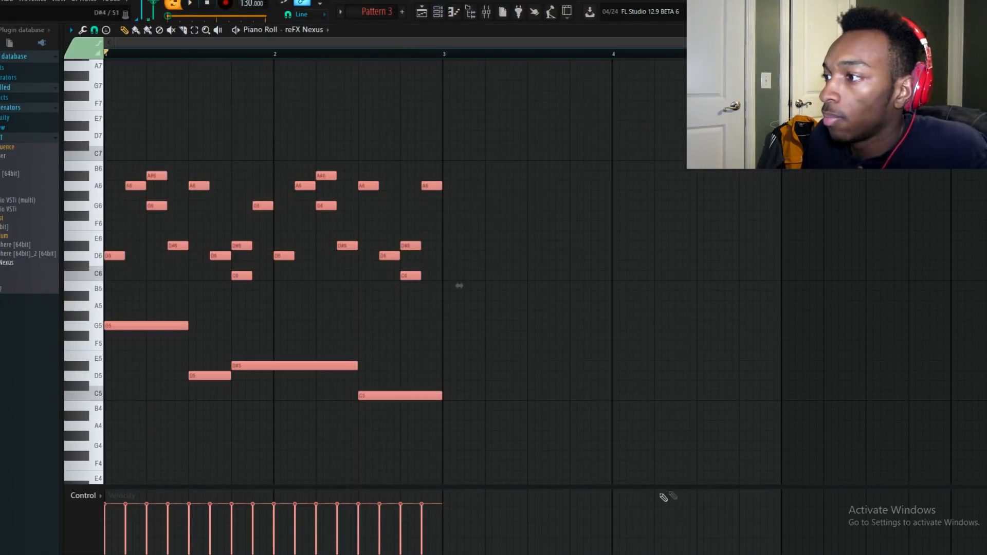
{"action": "key", "text": "ctrl+b"}
Paste the melody into the Omnisphere channel and mute the reFX Nexus channel so Omnisphere plays alone.
{"action": "left_click", "coordinate": [441, 12]}
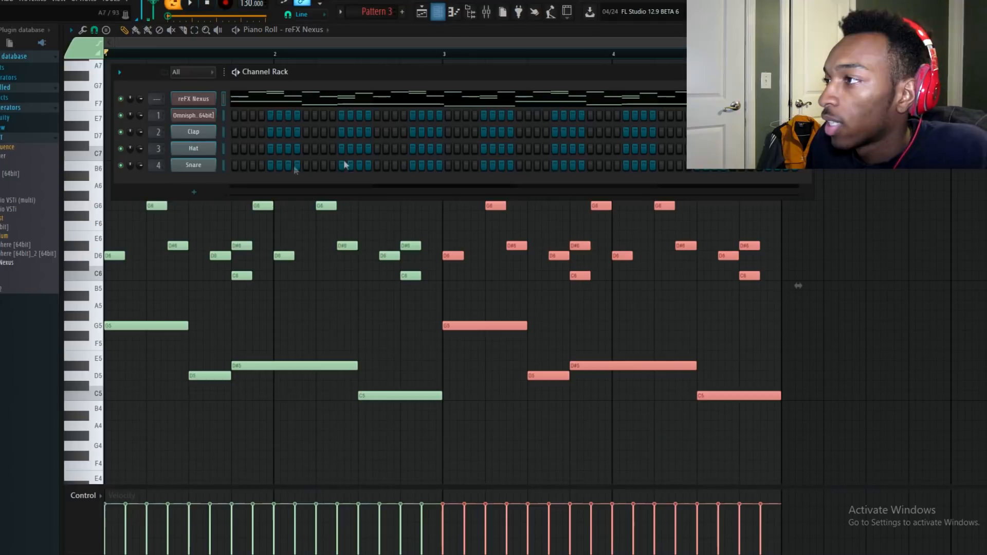
{"action": "left_click", "coordinate": [223, 115]}
{"action": "key", "text": "ctrl+v"}
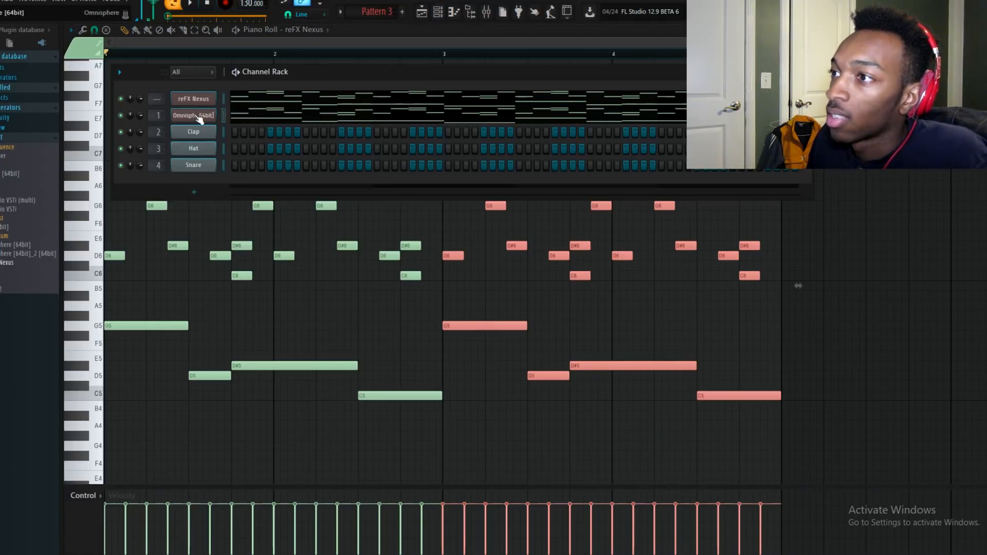
{"action": "left_click", "coordinate": [199, 116]}
{"action": "left_click", "coordinate": [124, 99]}
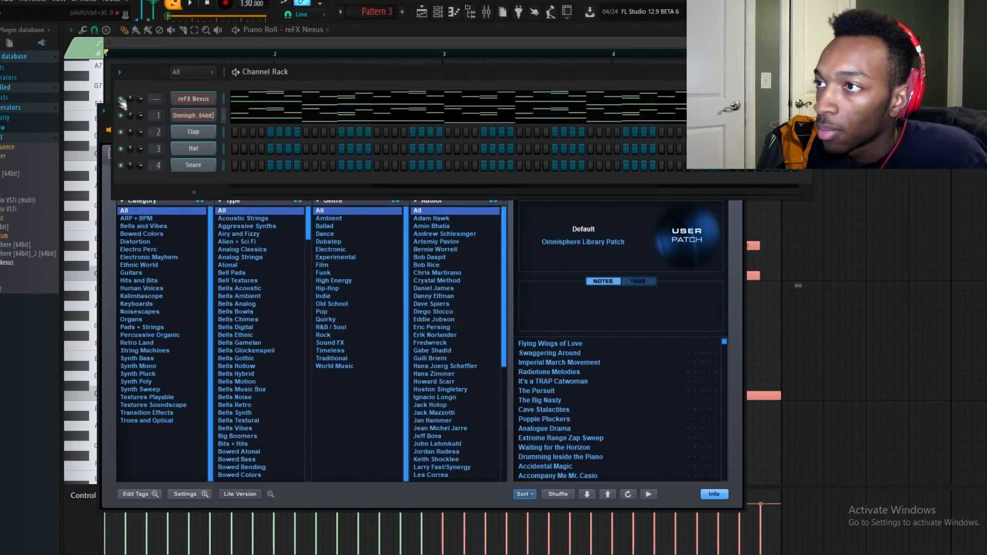
Filter the Omnisphere patches to category ARP + BPM and type BPM Arps, and load the Longing for Warmth patch.
{"action": "left_click", "coordinate": [130, 219]}
{"action": "left_click", "coordinate": [237, 228]}
{"action": "key", "text": "space"}
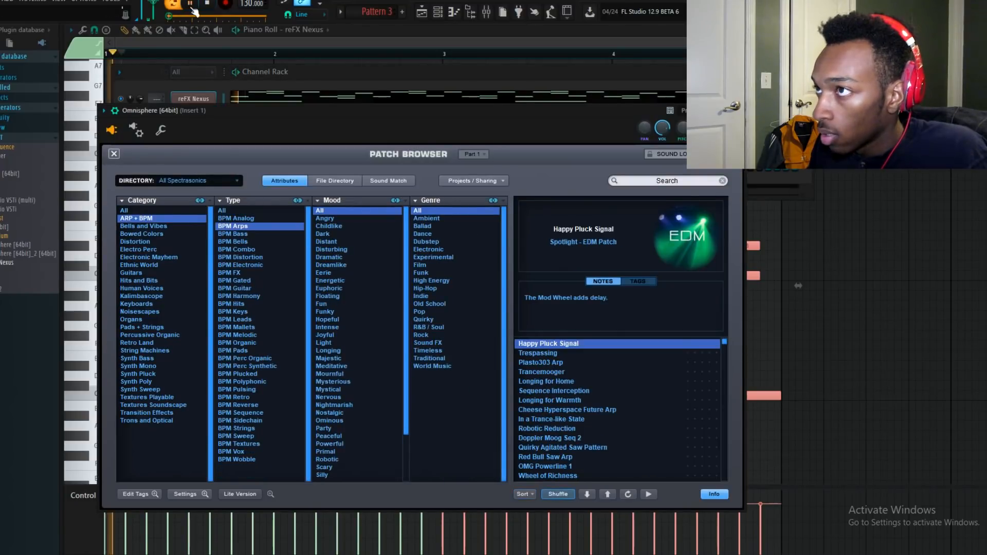
{"action": "left_click", "coordinate": [542, 371]}
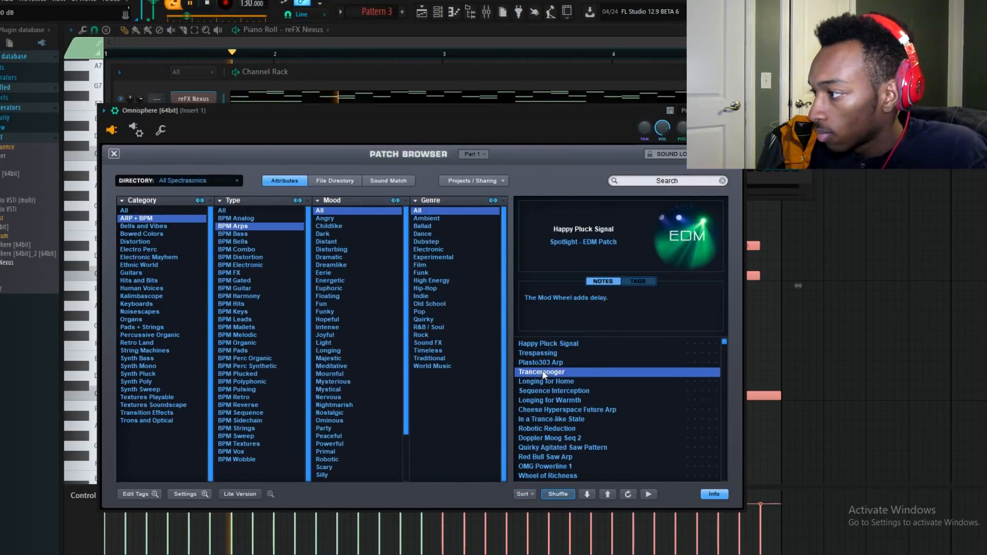
{"action": "left_click", "coordinate": [557, 400]}
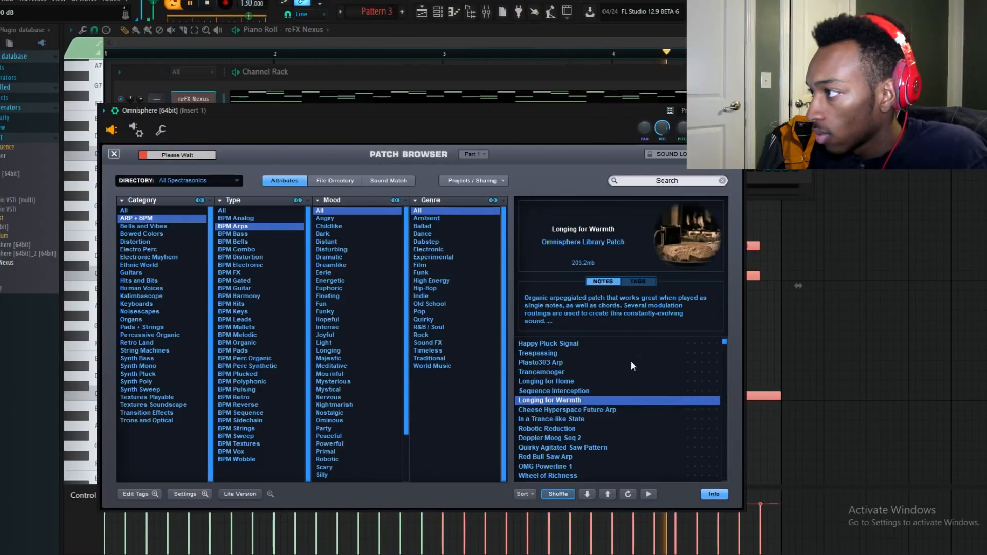
{"action": "left_click", "coordinate": [113, 154]}
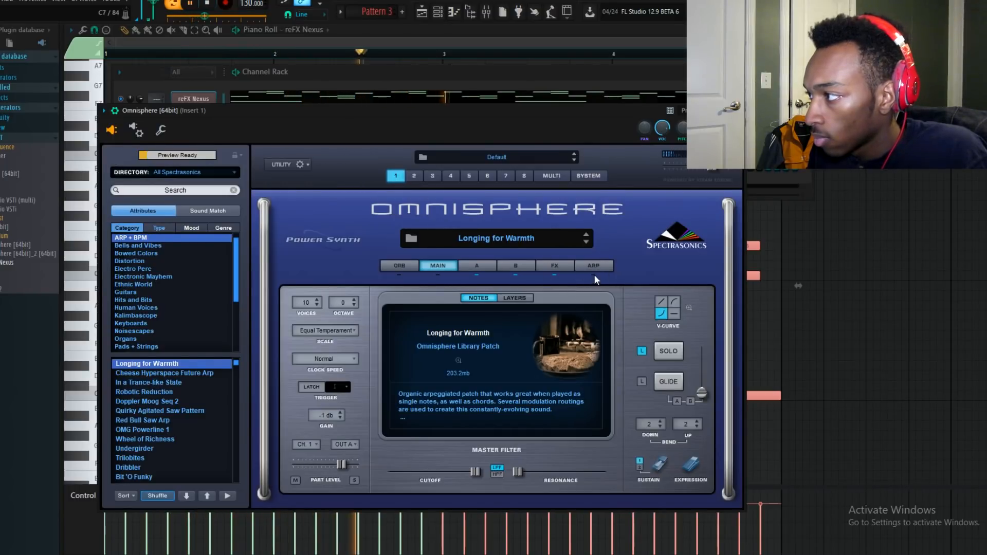
Raise the Timbre slider on layer A of Longing for Warmth and switch to layer B's settings.
{"action": "left_click", "coordinate": [545, 264]}
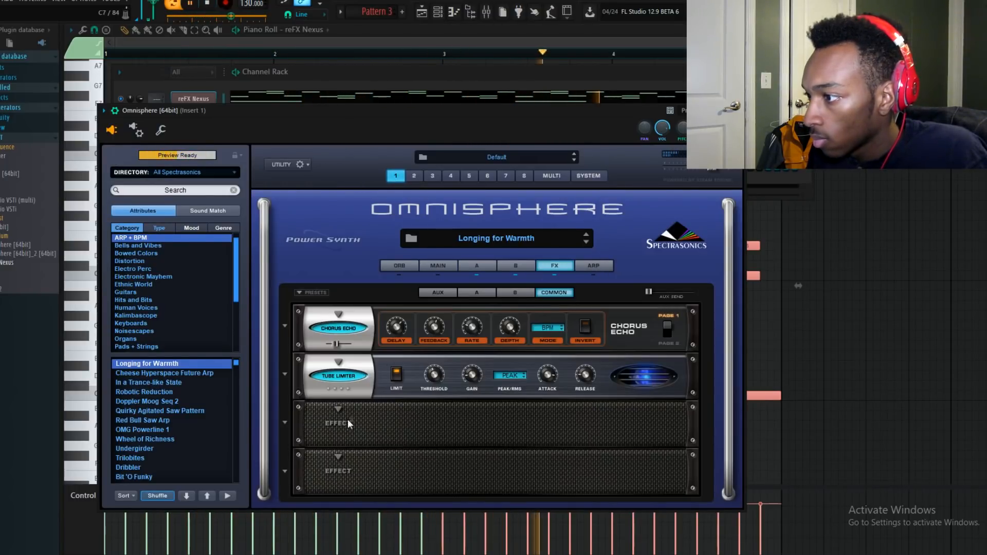
{"action": "left_click", "coordinate": [472, 264]}
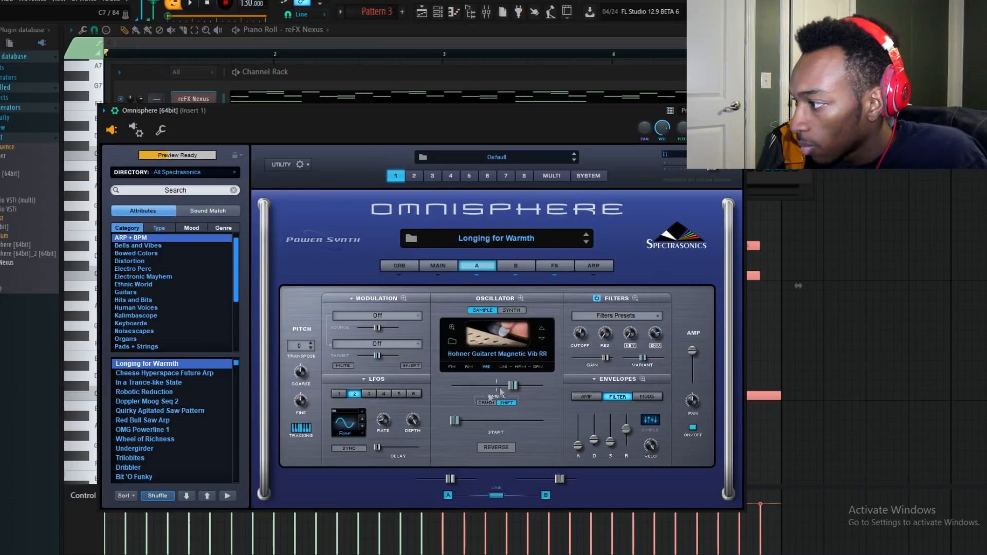
{"action": "key", "text": "space"}
{"action": "left_click_drag", "start_coordinate": [479, 388], "coordinate": [548, 384]}
{"action": "left_click", "coordinate": [519, 265]}
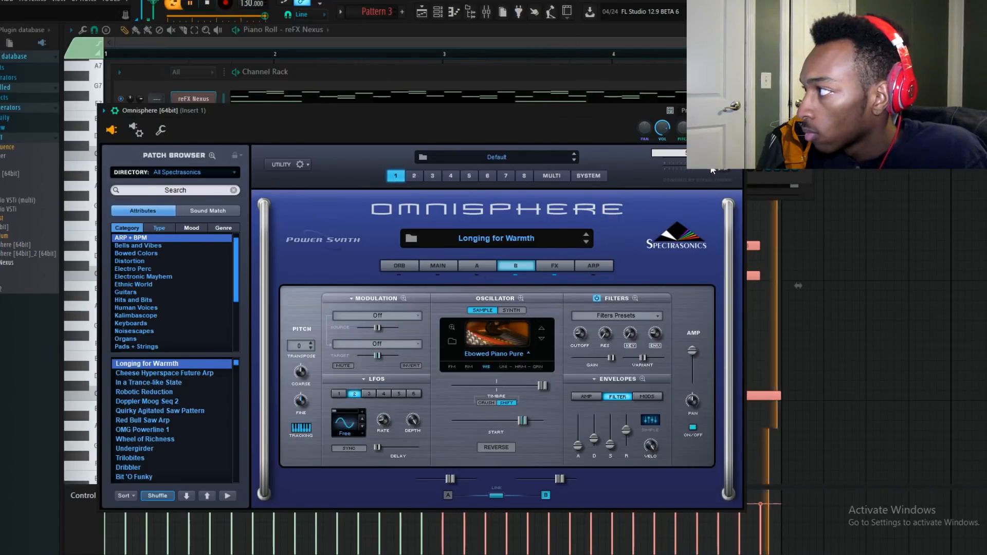
Add a Spring reverb to the third common effects slot of Longing for Warmth, adjust its tone and reduce its mix amount.
{"action": "left_click", "coordinate": [565, 263]}
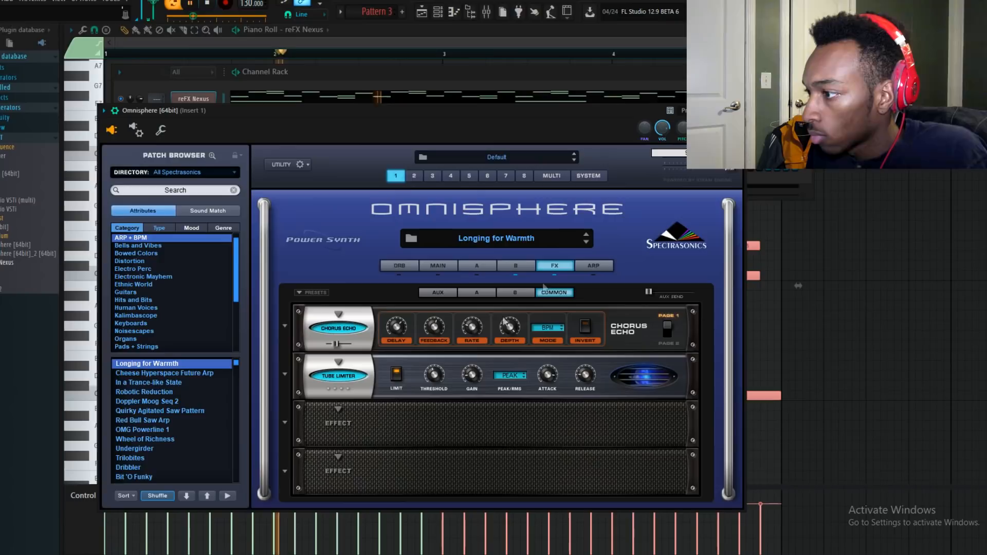
{"action": "left_click", "coordinate": [338, 410]}
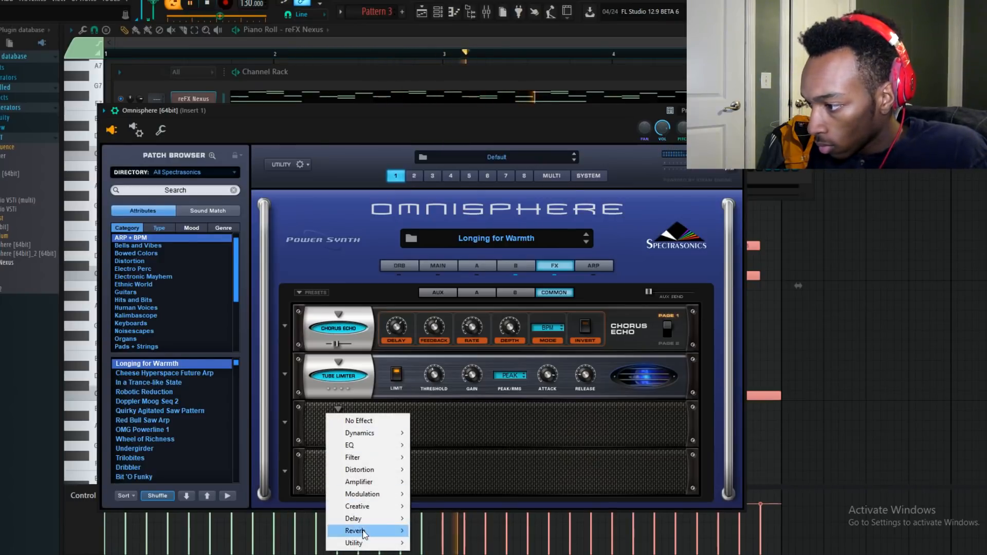
{"action": "mouse_move", "coordinate": [365, 531]}
{"action": "left_click", "coordinate": [442, 553]}
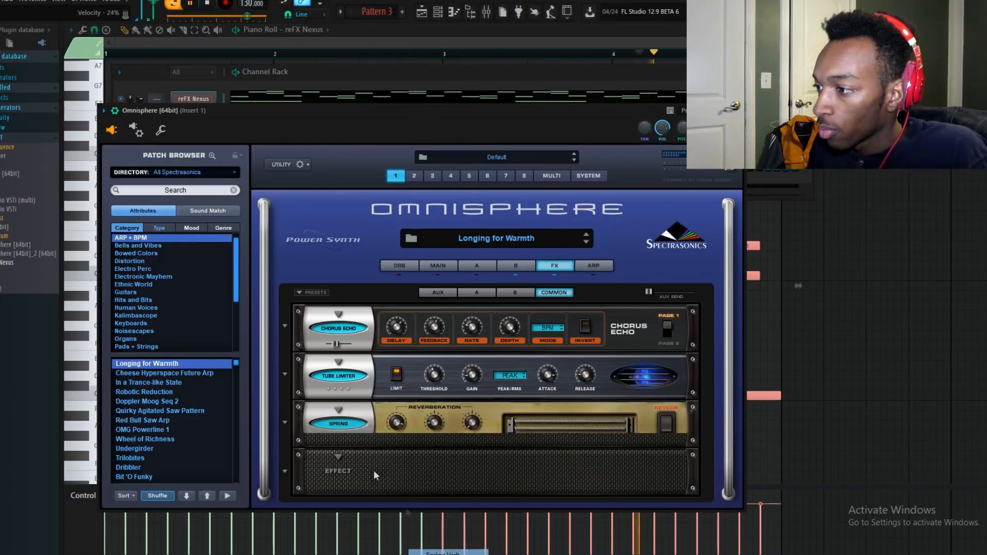
{"action": "mouse_move", "coordinate": [333, 437]}
{"action": "left_mouse_down"}
{"action": "mouse_move", "coordinate": [344, 438]}
{"action": "mouse_move", "coordinate": [336, 441]}
{"action": "left_mouse_up"}
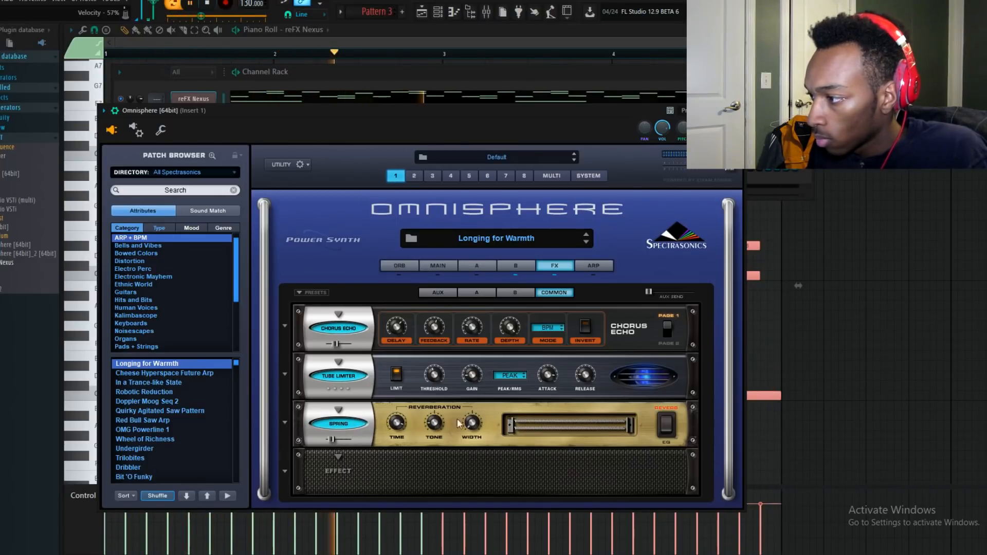
{"action": "mouse_move", "coordinate": [439, 425]}
{"action": "left_click_drag", "start_coordinate": [439, 427], "coordinate": [437, 426]}
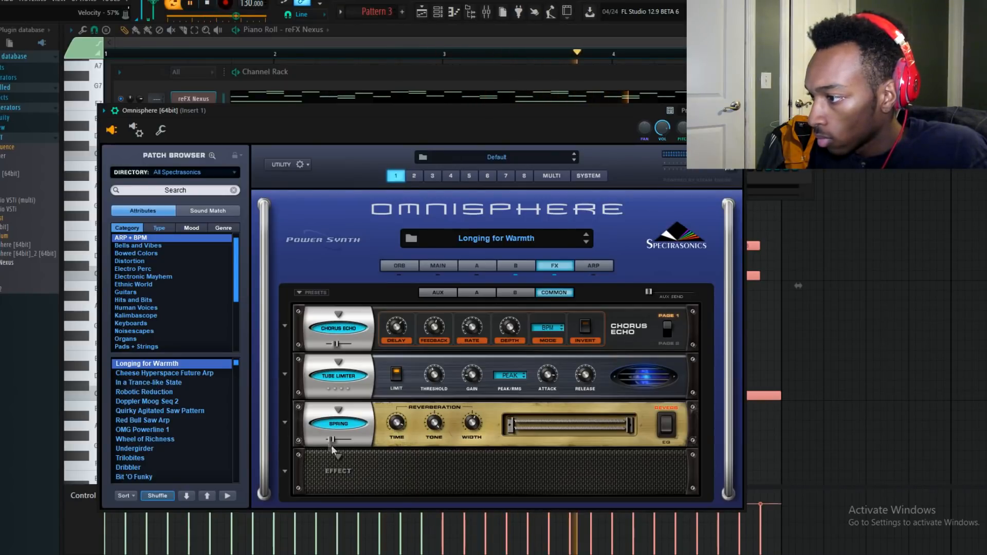
{"action": "mouse_move", "coordinate": [330, 439]}
{"action": "left_mouse_down"}
{"action": "mouse_move", "coordinate": [342, 440]}
{"action": "mouse_move", "coordinate": [328, 440]}
{"action": "left_mouse_up"}
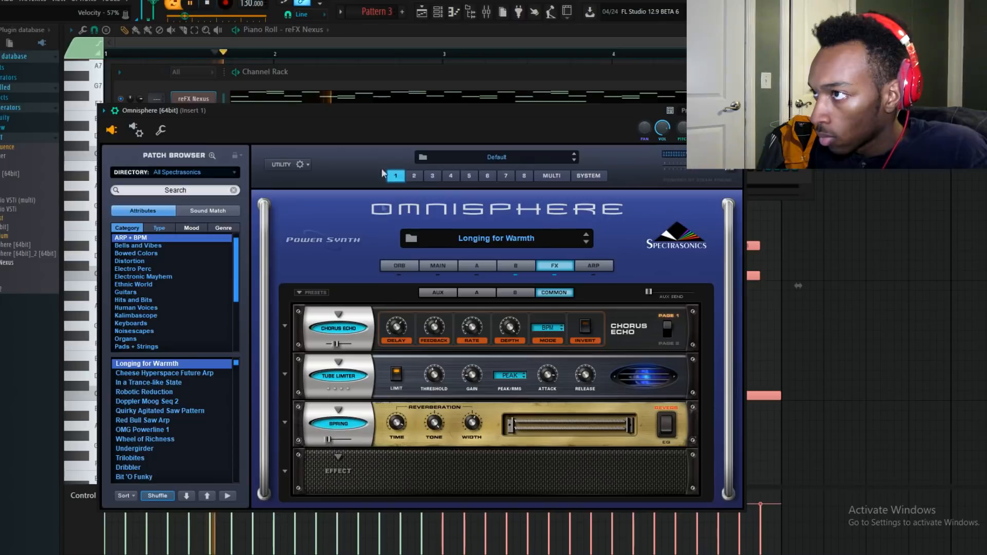
Stop playback and load a second Omnisphere instance in place of the Clap channel.
{"action": "left_click", "coordinate": [341, 70]}
{"action": "key", "text": "space"}
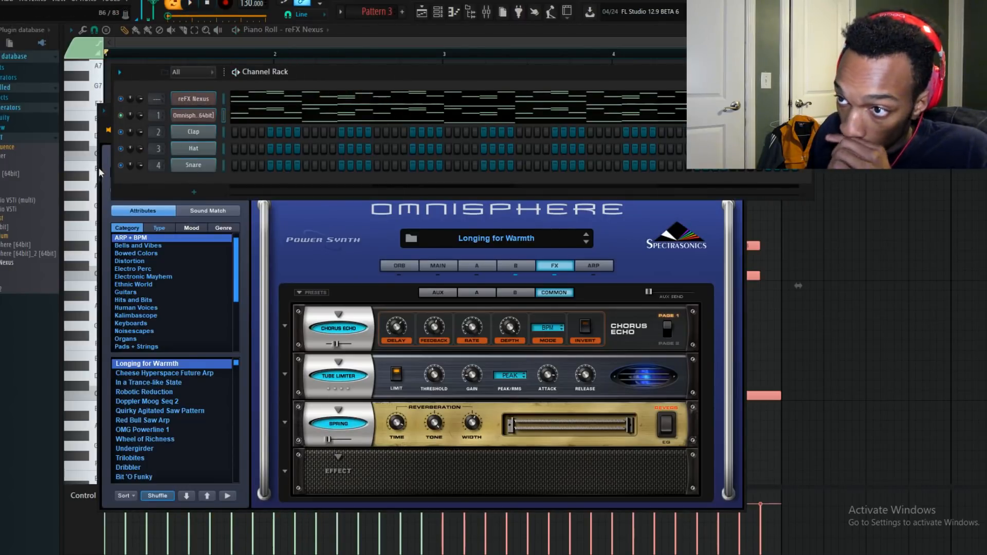
{"action": "left_click_drag", "start_coordinate": [19, 244], "coordinate": [174, 134]}
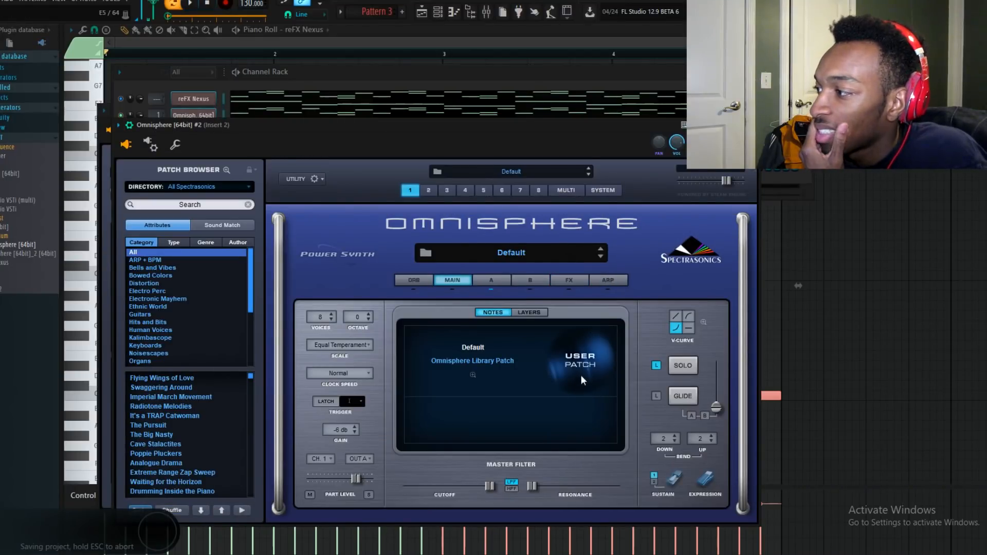
Load Starfield Pianobells by filtering to Bells and Vibes, Bells Ambient and searching for star, and switch off the patch's layer B.
{"action": "left_click", "coordinate": [583, 380]}
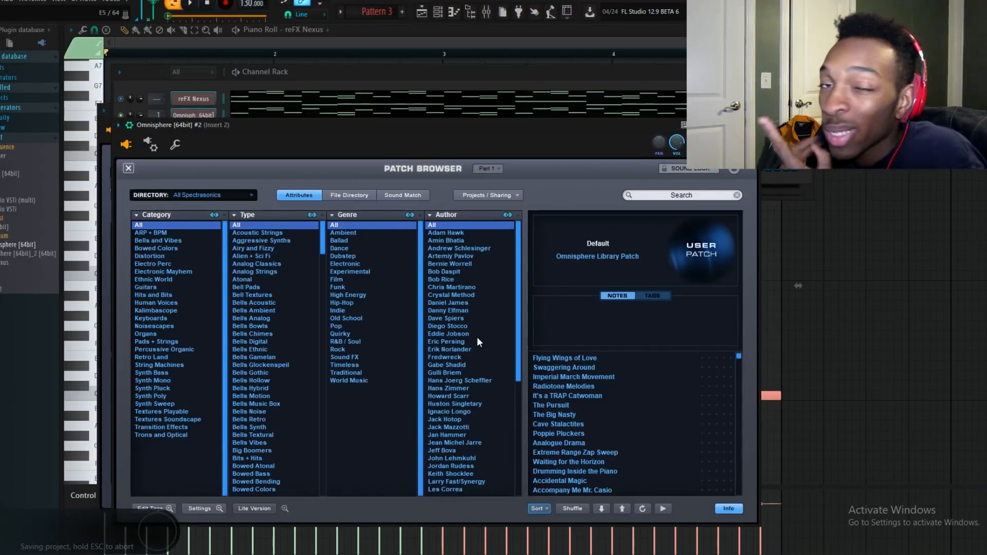
{"action": "left_click", "coordinate": [158, 240]}
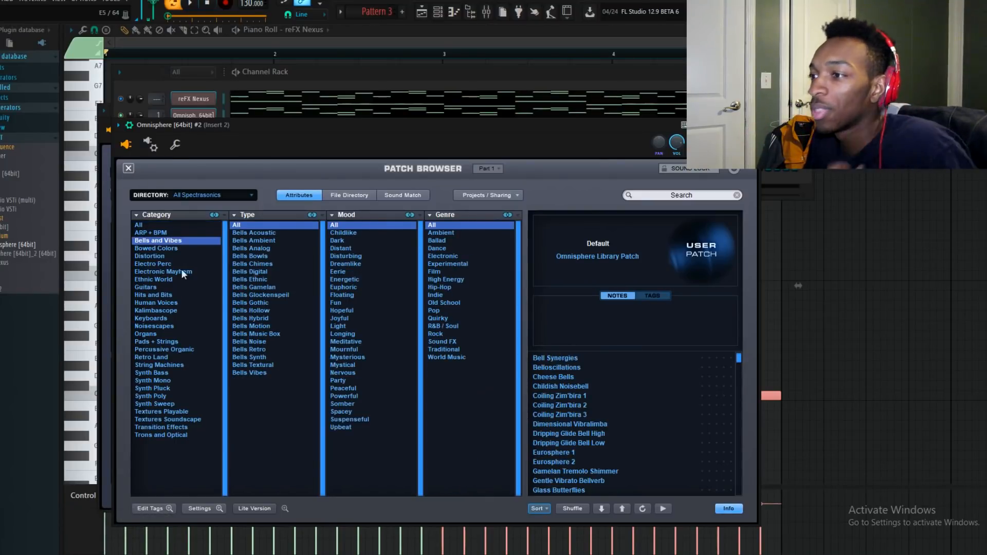
{"action": "left_click", "coordinate": [246, 239]}
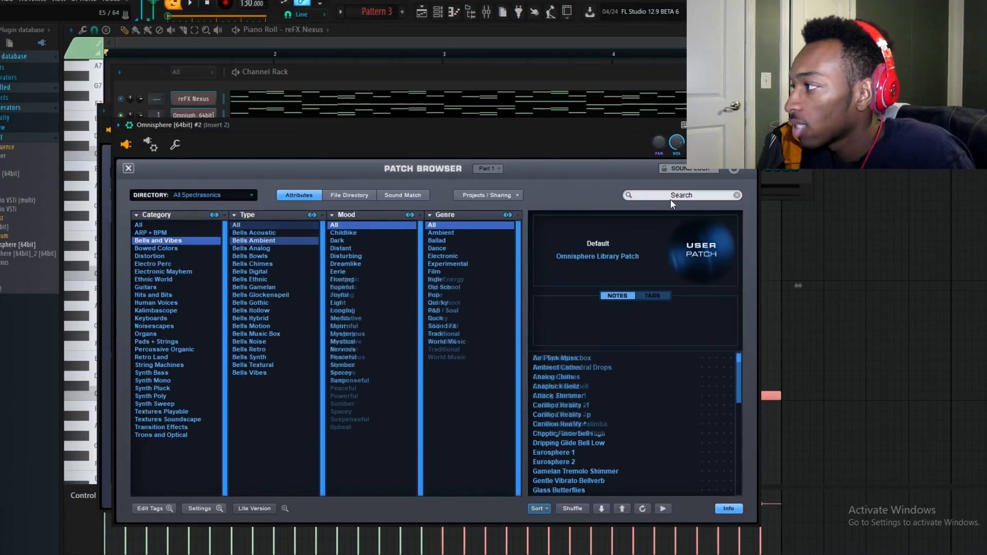
{"action": "left_click", "coordinate": [671, 194]}
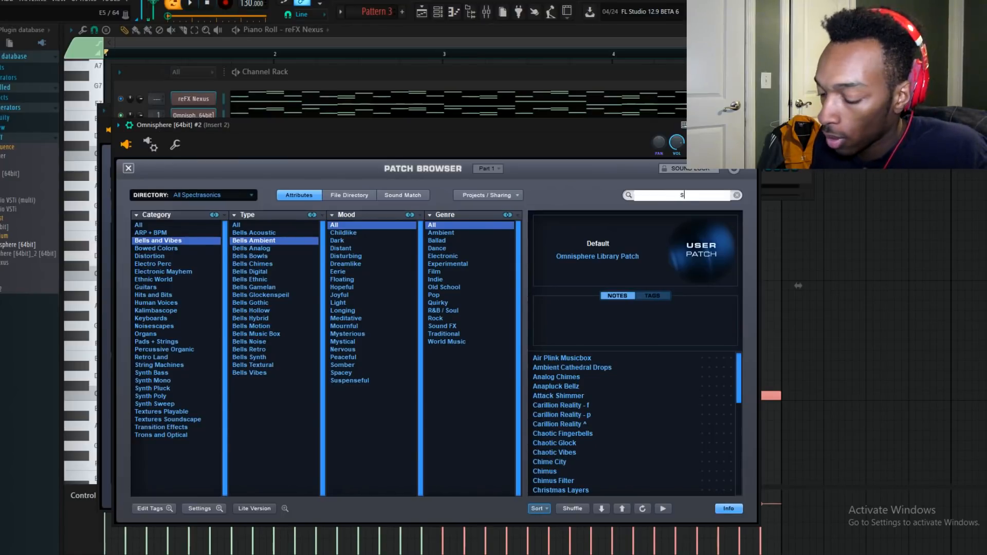
{"action": "key", "text": "Return"}
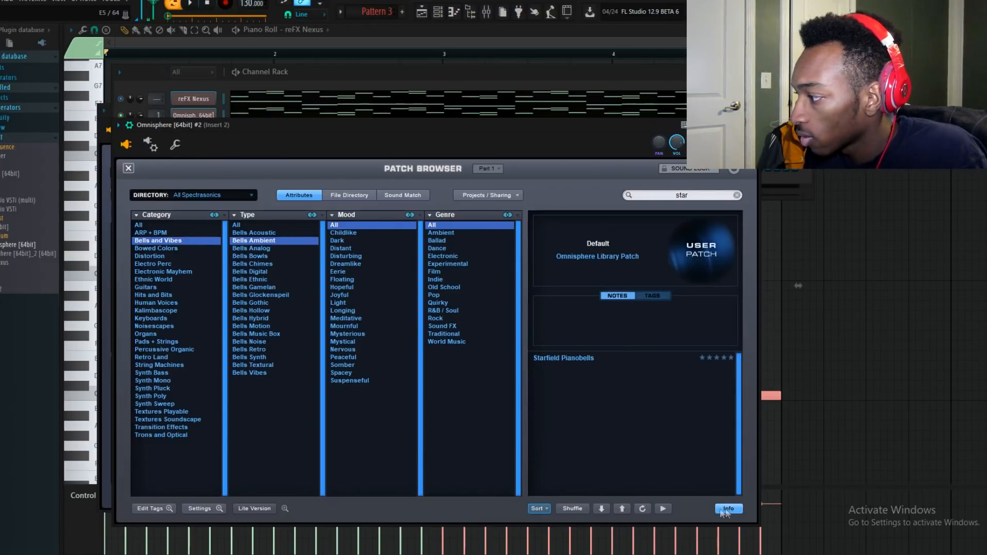
{"action": "left_click", "coordinate": [669, 360]}
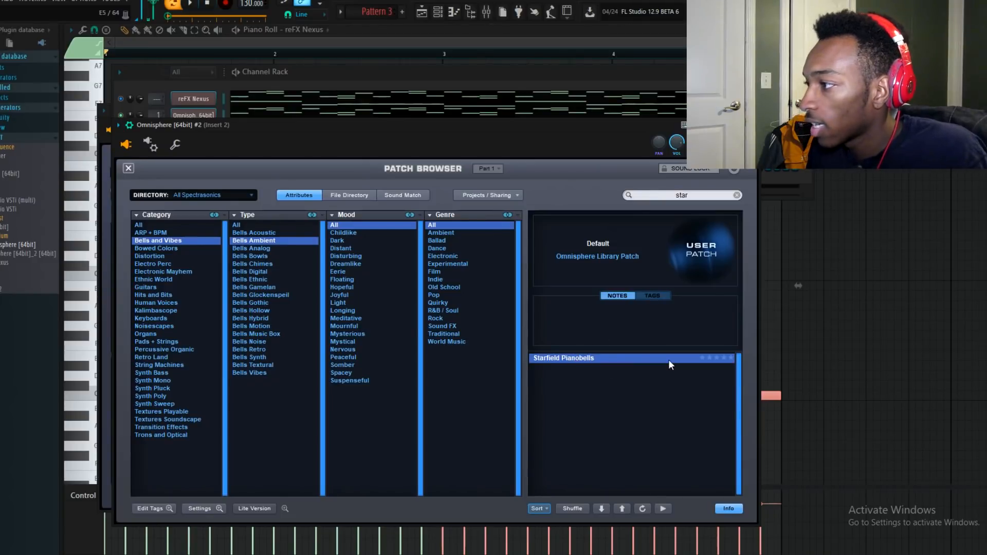
{"action": "left_click", "coordinate": [129, 167]}
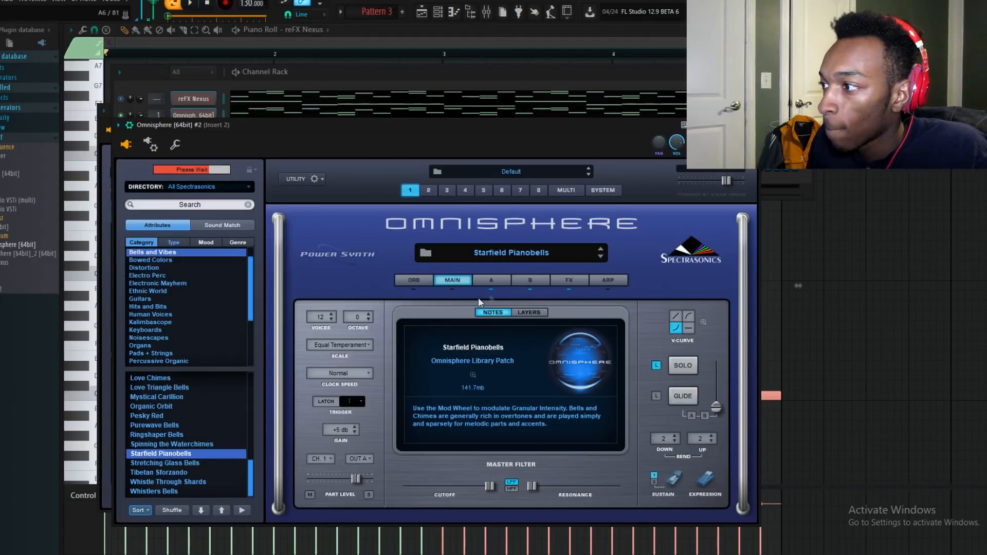
{"action": "left_click", "coordinate": [495, 278]}
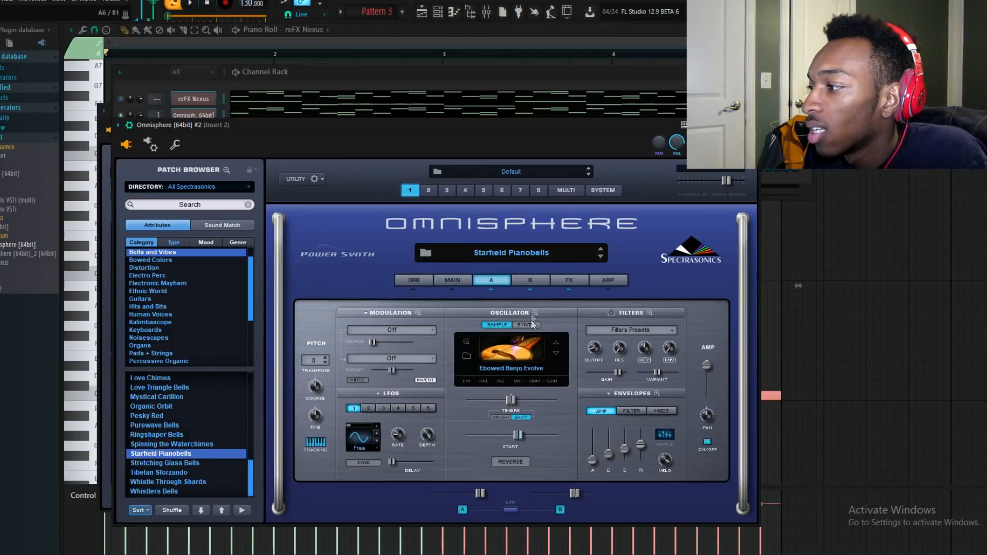
{"action": "left_click", "coordinate": [530, 281]}
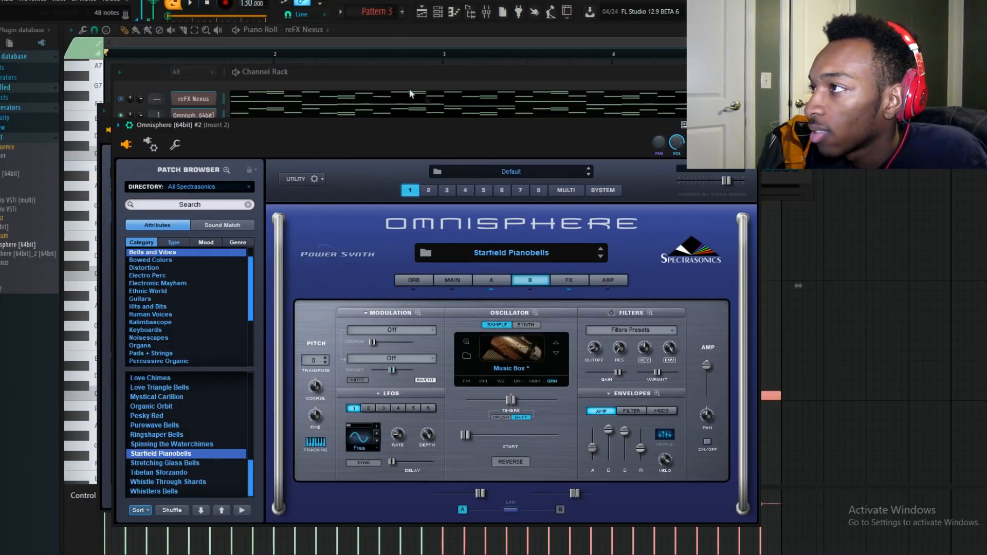
Paste the melody into the second Omnisphere channel and play the pattern.
{"action": "left_click", "coordinate": [374, 76]}
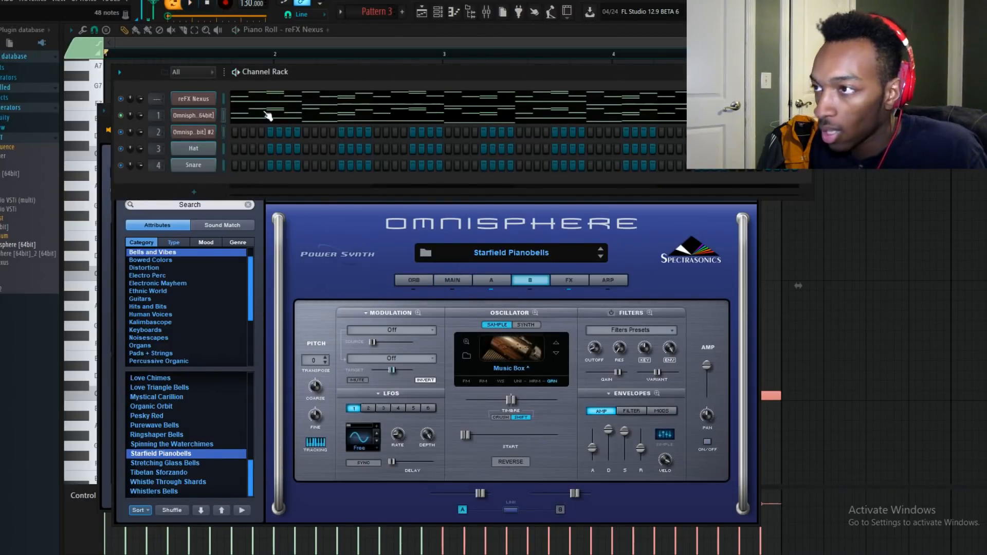
{"action": "key", "text": "Down"}
{"action": "key", "text": "ctrl+v"}
{"action": "key", "text": "space"}
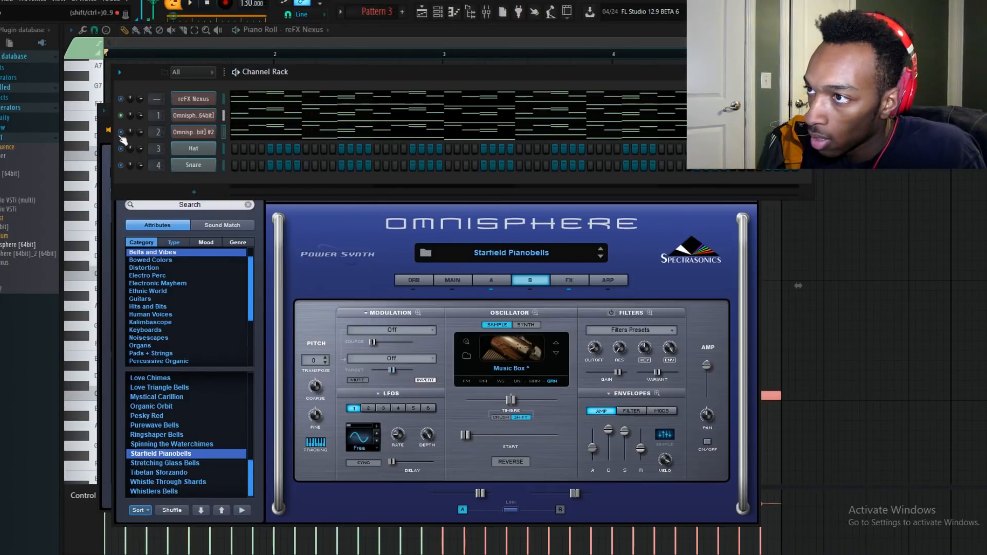
Solo mixer Insert 1, lower its volume fader, and bring Insert 2 back into the mix.
{"action": "left_click", "coordinate": [486, 11]}
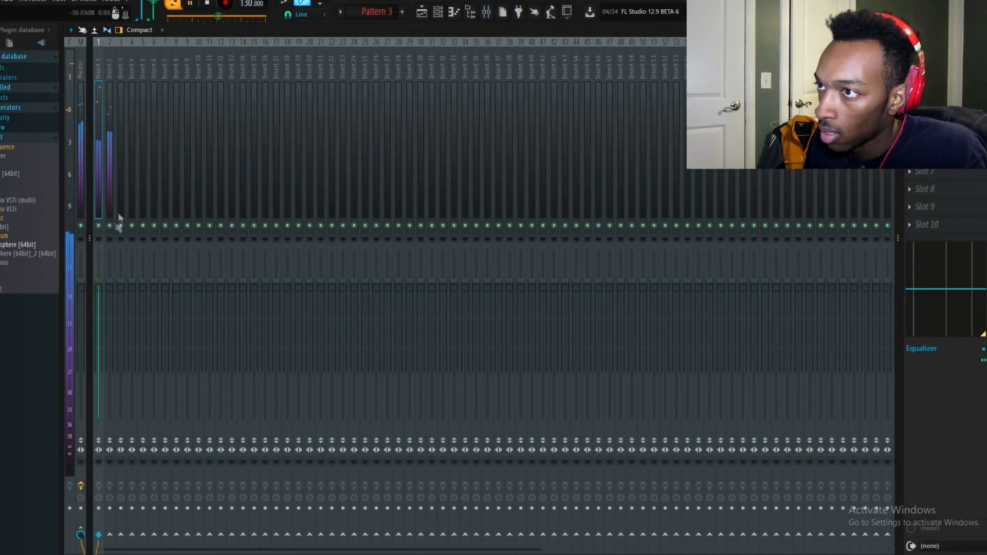
{"action": "left_click", "coordinate": [101, 222]}
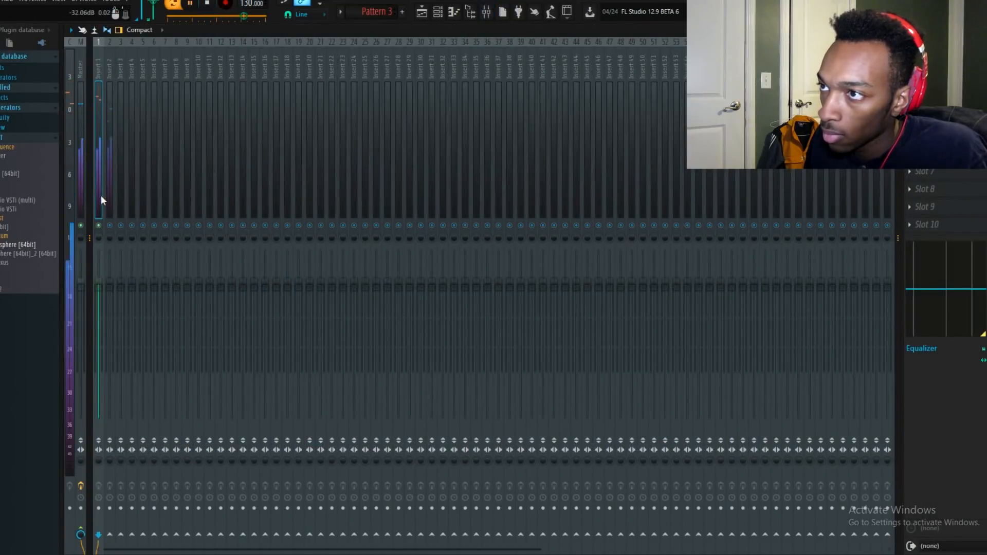
{"action": "left_click_drag", "start_coordinate": [102, 285], "coordinate": [101, 310]}
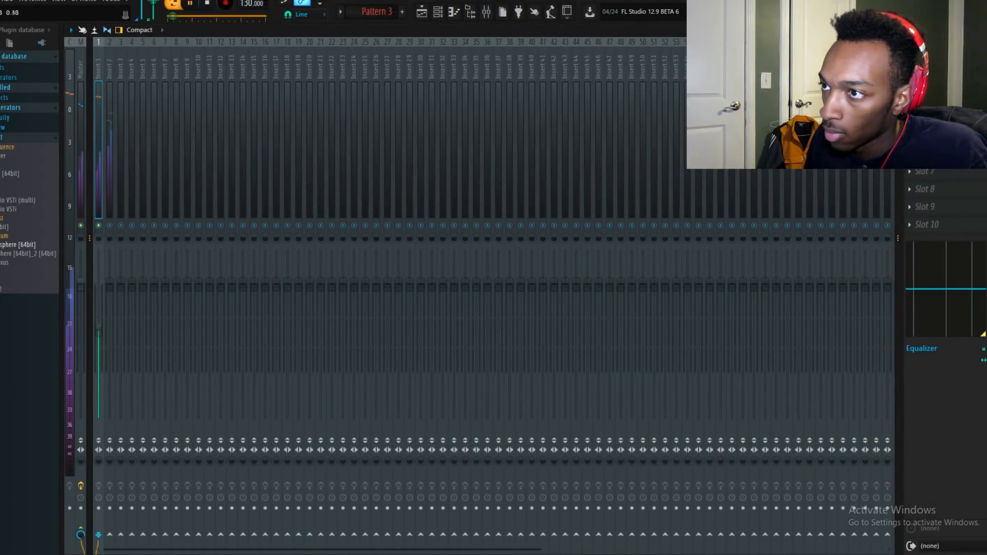
{"action": "left_click", "coordinate": [111, 225]}
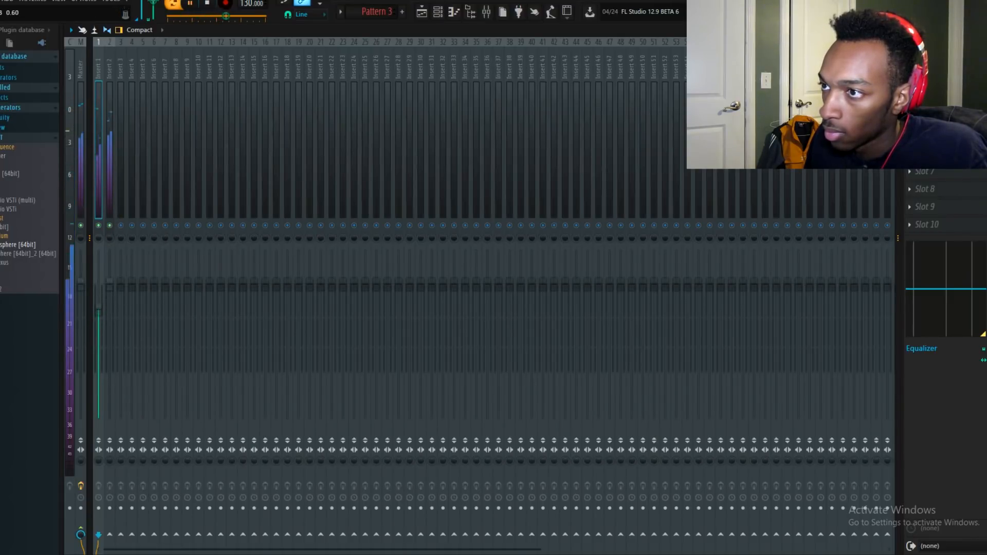
Stop playback and add Gross Beat to the first effect slot of mixer Insert 1.
{"action": "left_click", "coordinate": [421, 11]}
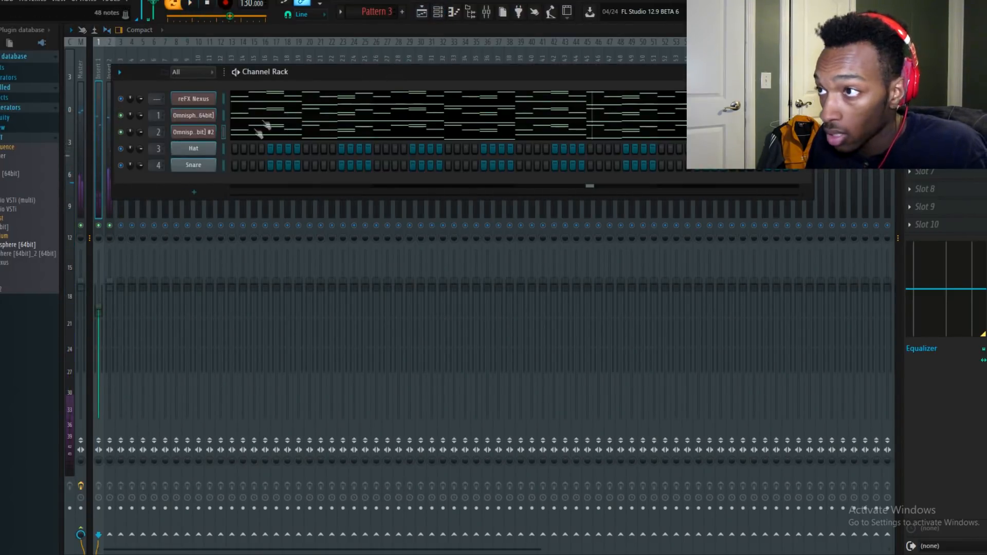
{"action": "left_click", "coordinate": [94, 198]}
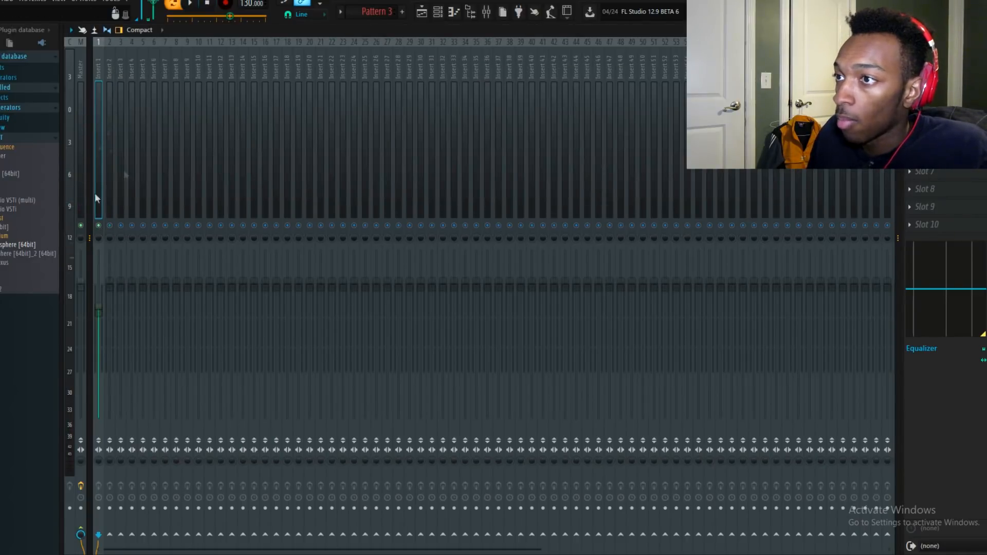
{"action": "left_click", "coordinate": [910, 65]}
{"action": "mouse_move", "coordinate": [930, 98]}
{"action": "left_click", "coordinate": [848, 116]}
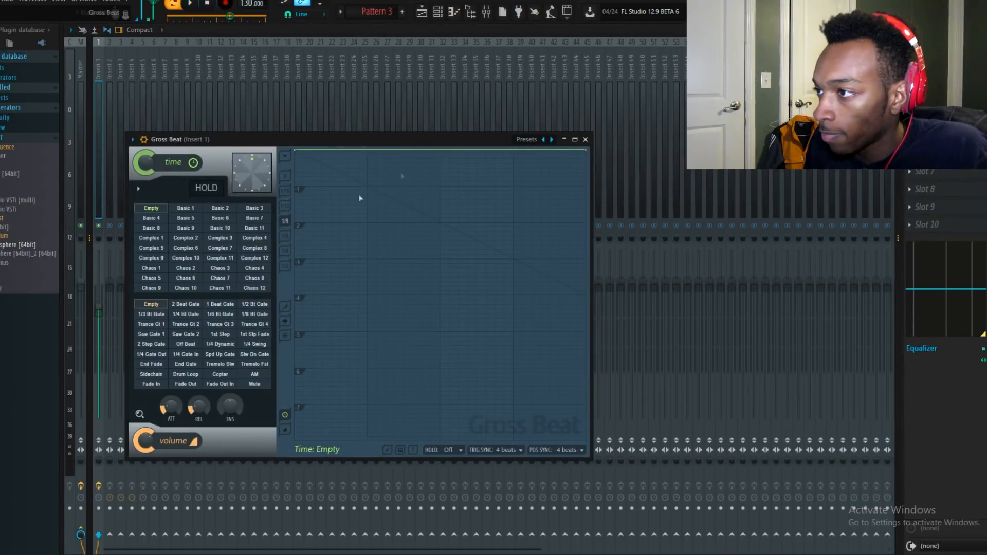
Load Gross Beat's Momentary preset, choose the 1/2 Speed time effect, and play the pattern.
{"action": "left_click", "coordinate": [232, 279]}
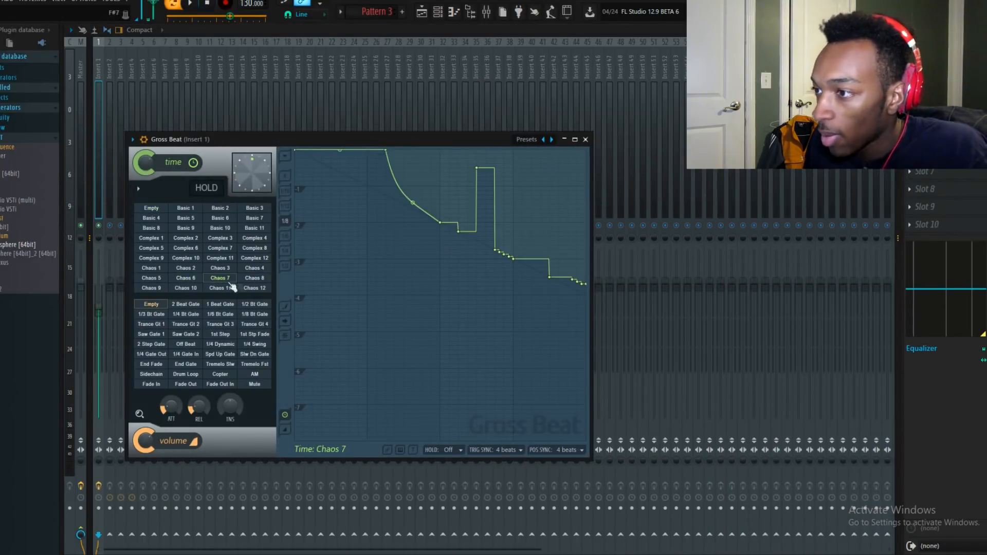
{"action": "left_click", "coordinate": [522, 141]}
{"action": "left_click", "coordinate": [545, 171]}
{"action": "left_click", "coordinate": [220, 278]}
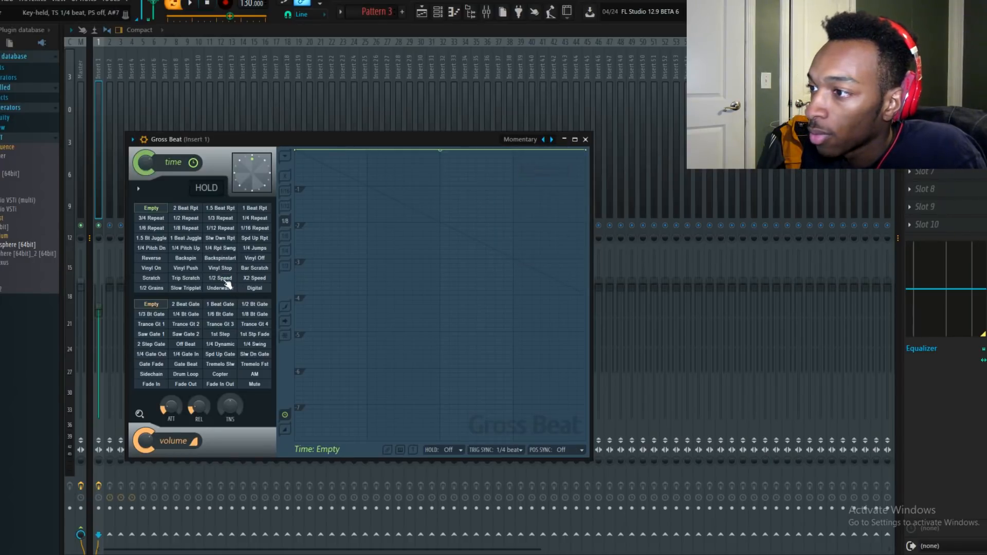
{"action": "key", "text": "space"}
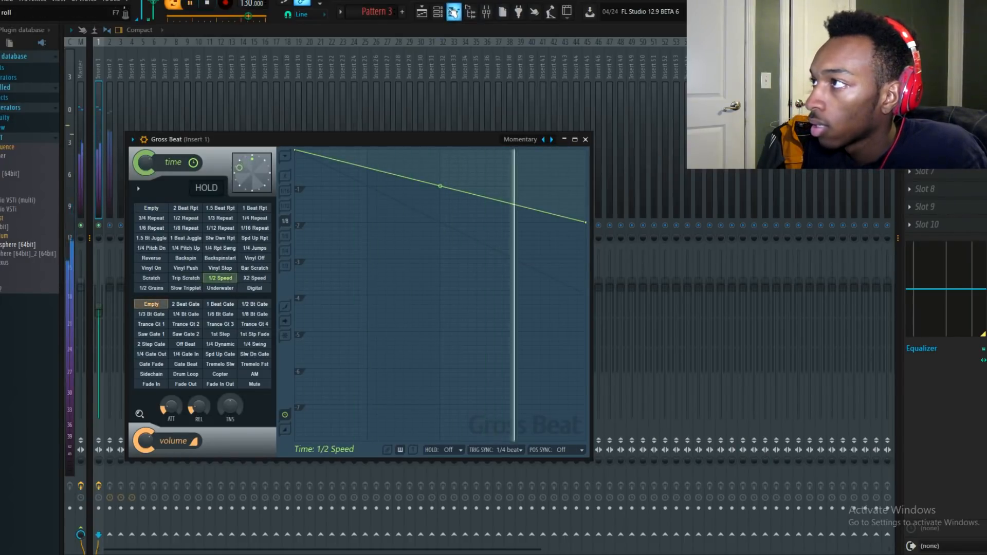
Raise all melody notes of the first Omnisphere channel by one octave and play the result.
{"action": "left_click", "coordinate": [454, 12]}
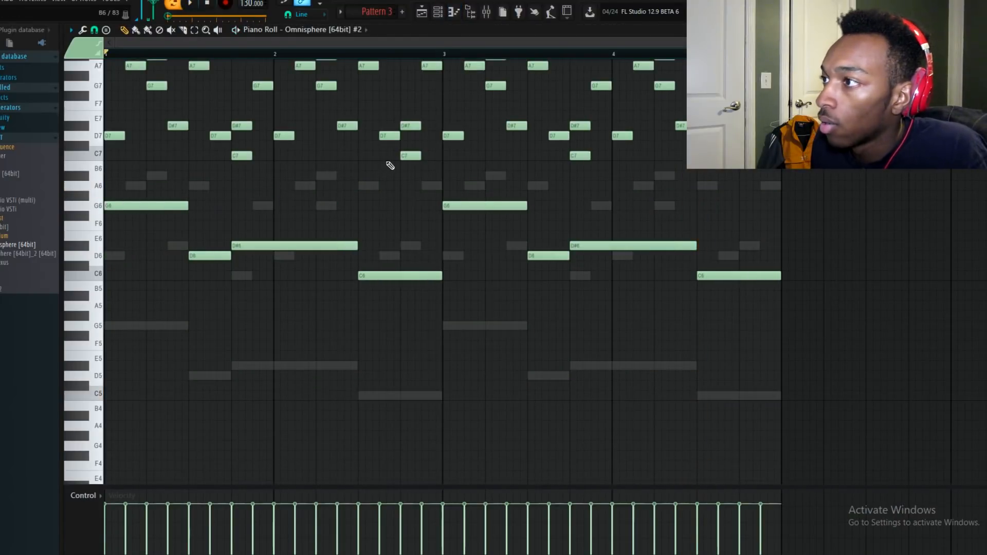
{"action": "key", "text": "ctrl+Down"}
{"action": "left_click", "coordinate": [365, 31]}
{"action": "left_click", "coordinate": [354, 64]}
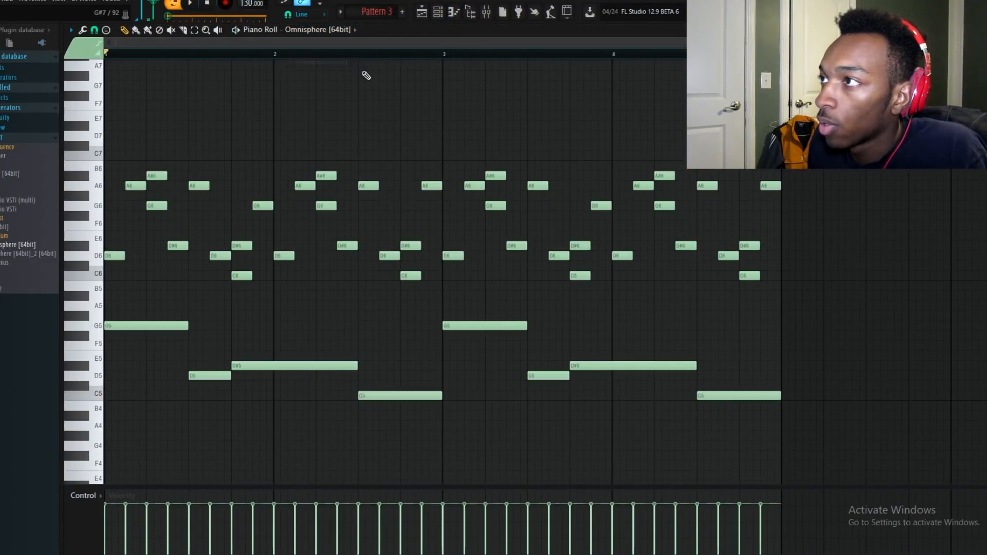
{"action": "key", "text": "space"}
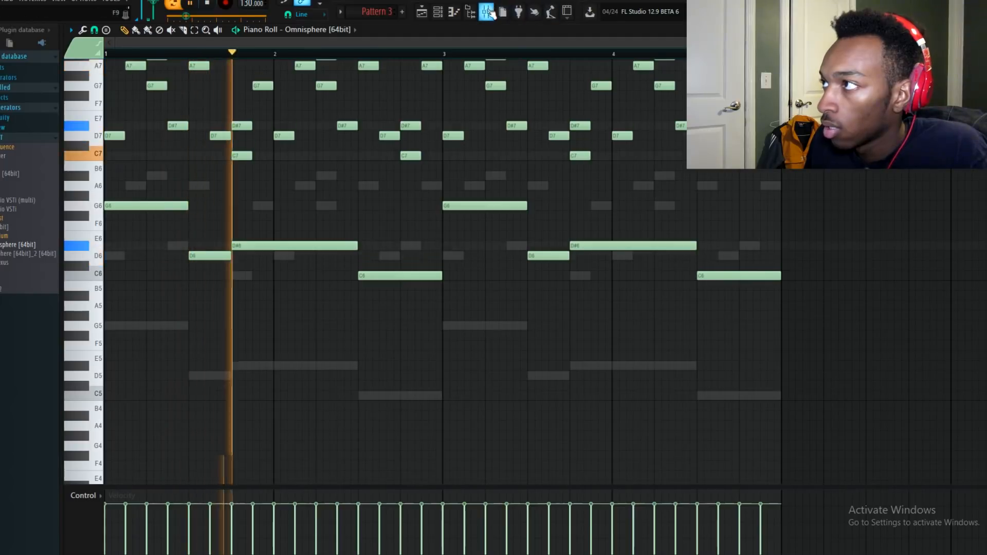
Add a second Gross Beat to mixer Insert 1, load its Flanging preset with the WishWash 2 time effect, and play the pattern.
{"action": "key", "text": "F9"}
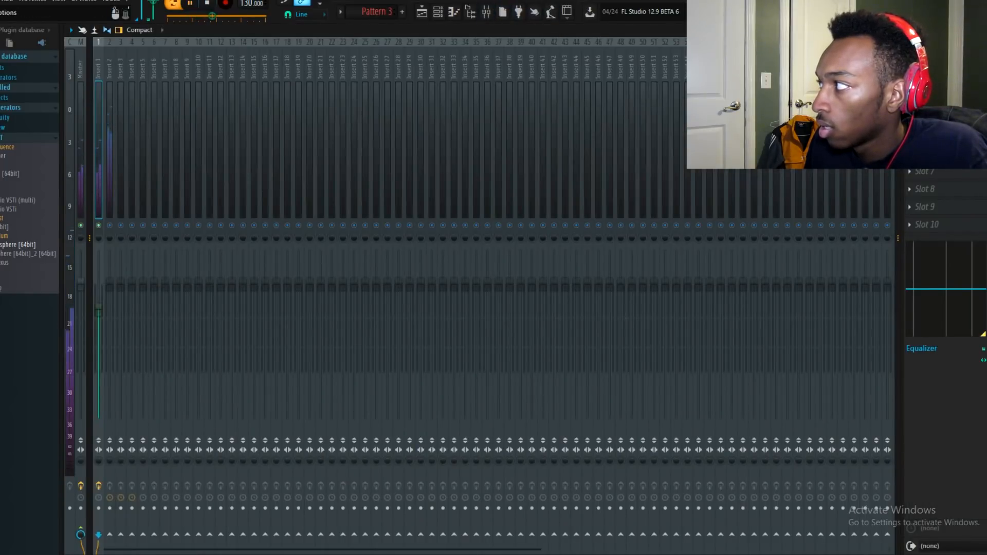
{"action": "left_click", "coordinate": [909, 65]}
{"action": "left_click", "coordinate": [738, 473]}
{"action": "key", "text": "space"}
{"action": "left_click", "coordinate": [542, 154]}
{"action": "left_click", "coordinate": [573, 187]}
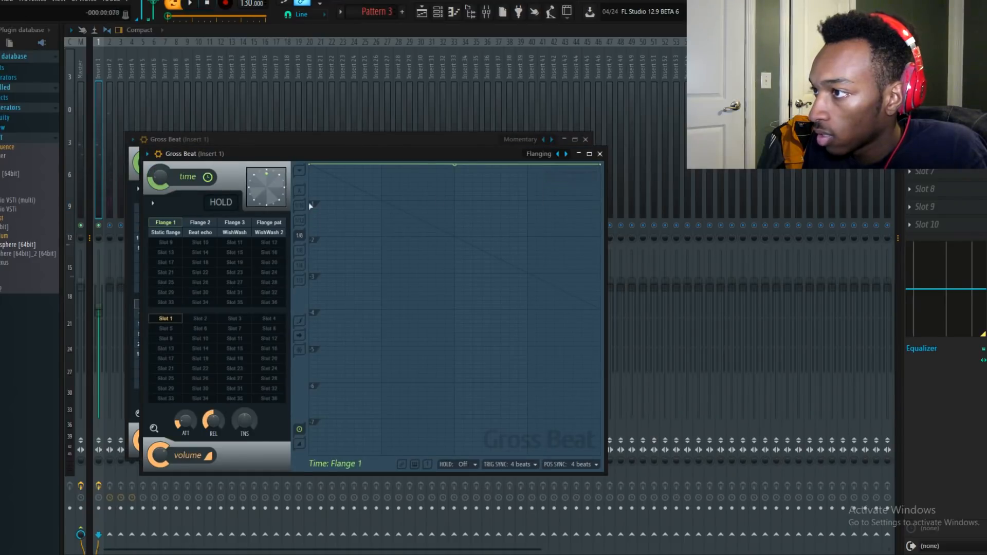
{"action": "left_click", "coordinate": [282, 236]}
{"action": "key", "text": "space"}
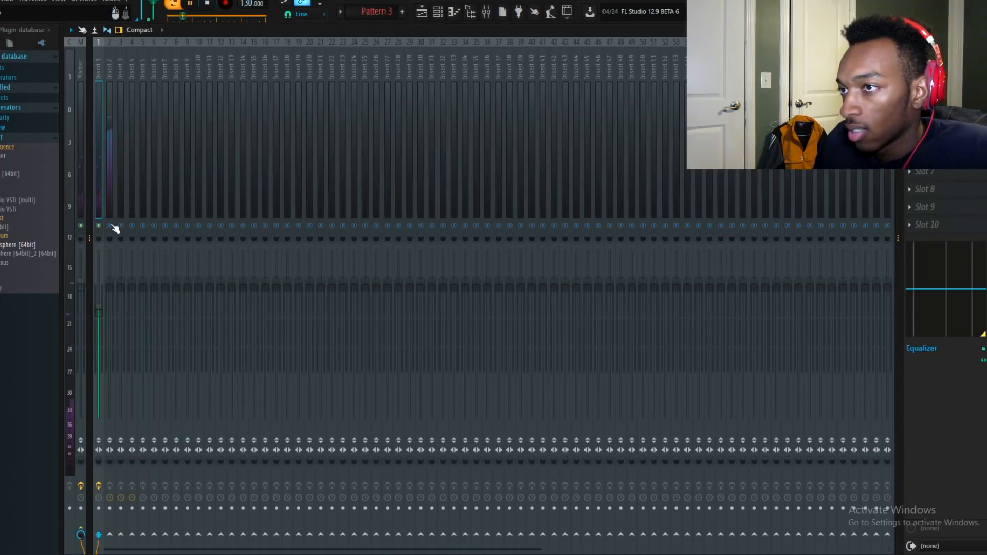
Turn on mixer Insert 2 with Insert 1 off, and lower its fader to about Insert 1's level during playback.
{"action": "left_click", "coordinate": [110, 226]}
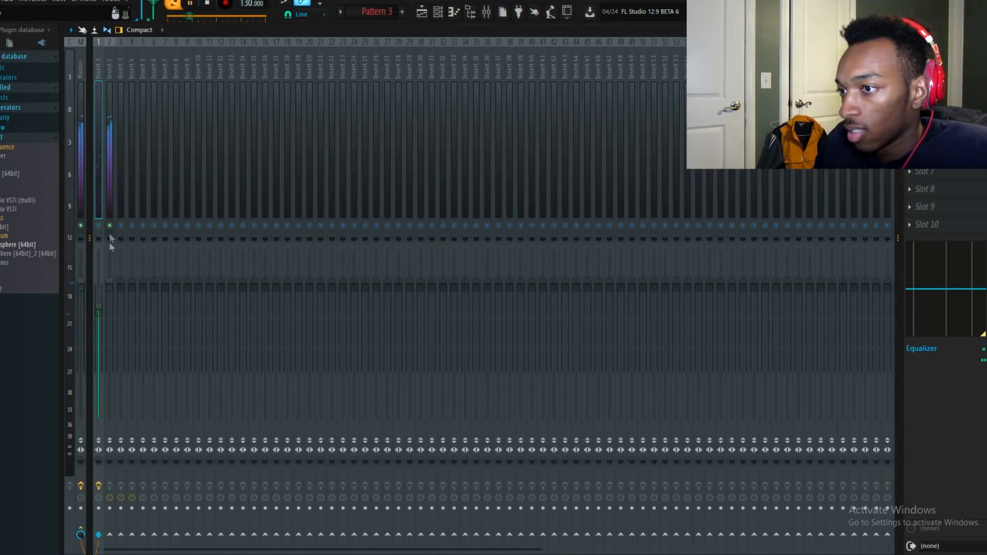
{"action": "left_click_drag", "start_coordinate": [109, 283], "coordinate": [107, 319]}
{"action": "left_click", "coordinate": [100, 312]}
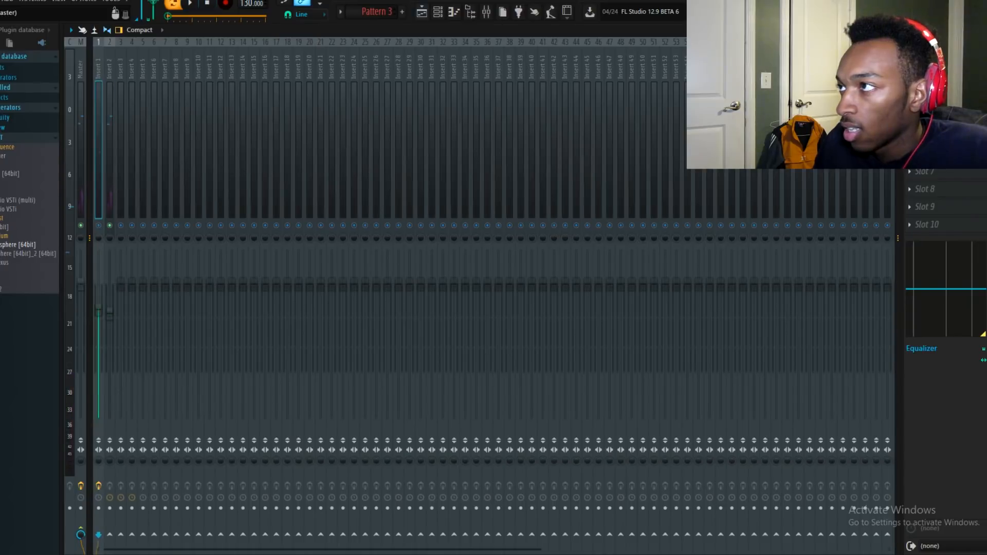
Turn mixer Insert 1 back on, raise its fader near the default level, and play the first Omnisphere channel alone.
{"action": "left_click", "coordinate": [443, 13]}
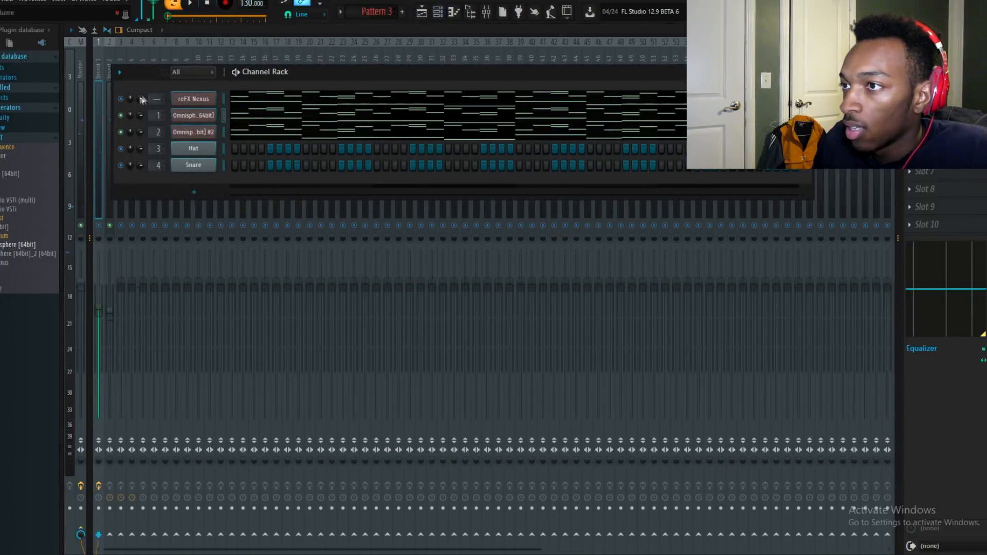
{"action": "left_click", "coordinate": [103, 226]}
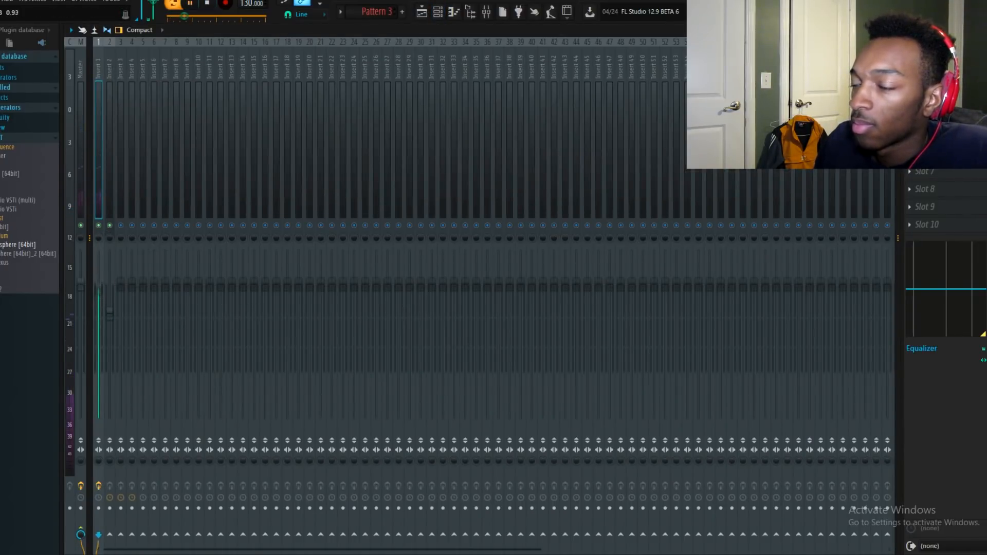
{"action": "left_click", "coordinate": [443, 12]}
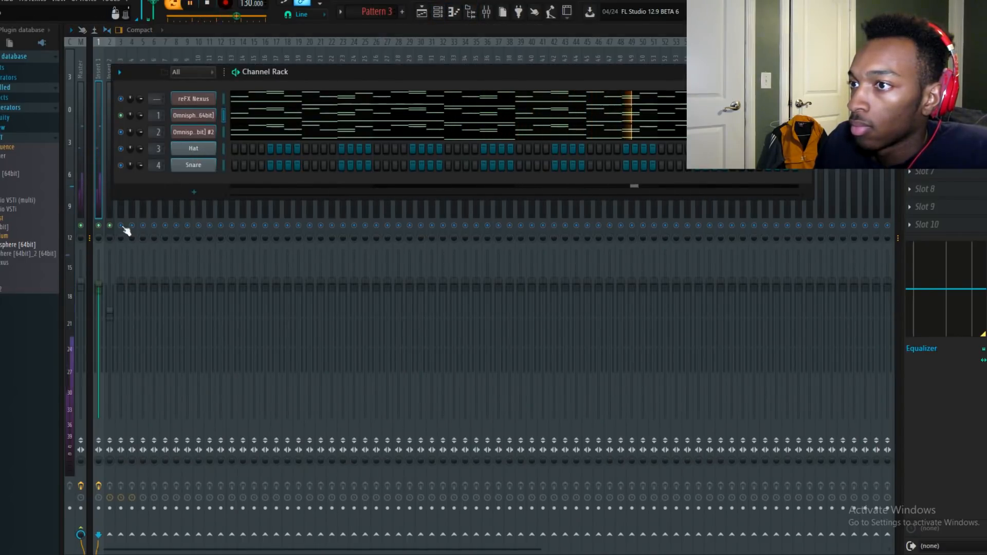
{"action": "key", "text": "space"}
Open the second Omnisphere's full patch browser from its Starfield Pianobells patch information.
{"action": "left_click", "coordinate": [201, 133]}
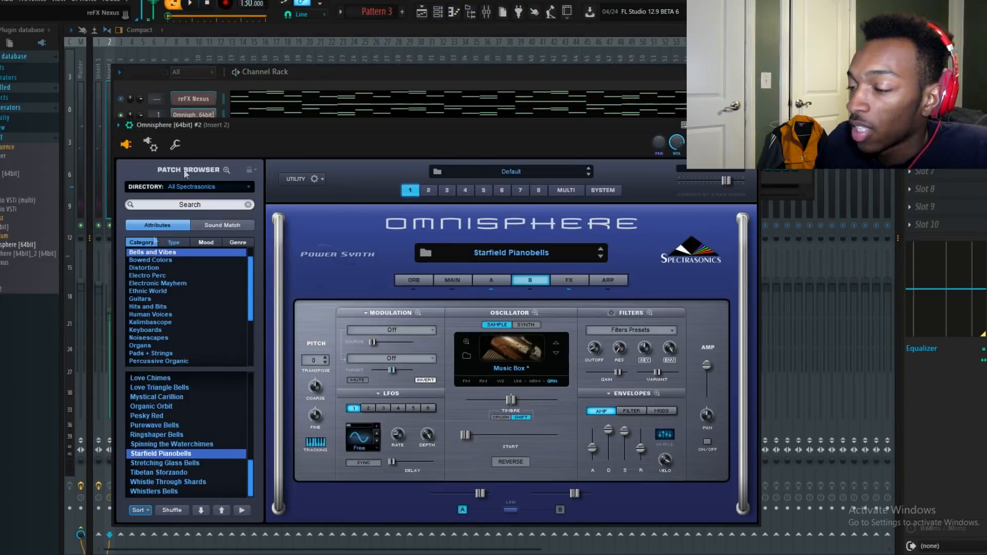
{"action": "left_click", "coordinate": [492, 281]}
{"action": "left_click", "coordinate": [445, 282]}
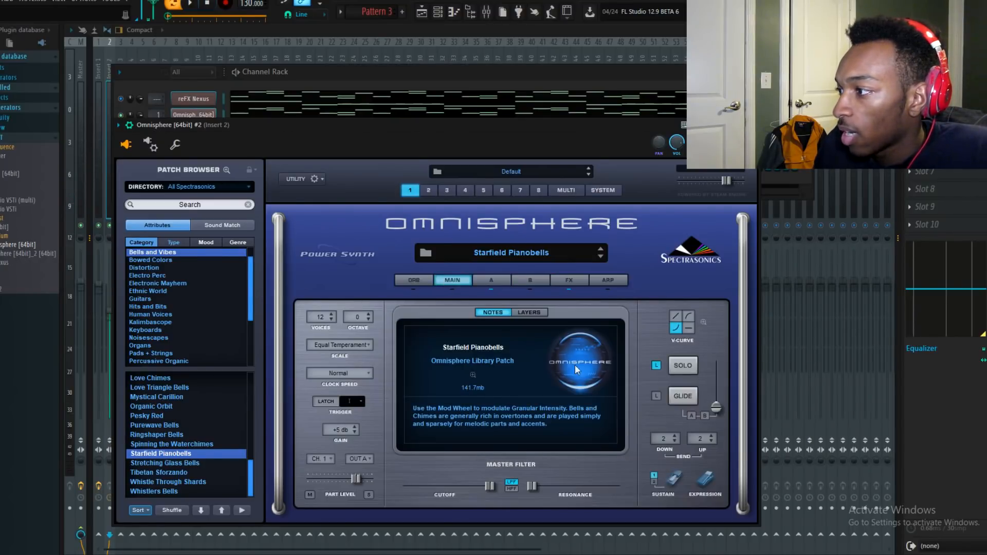
{"action": "left_click", "coordinate": [568, 363]}
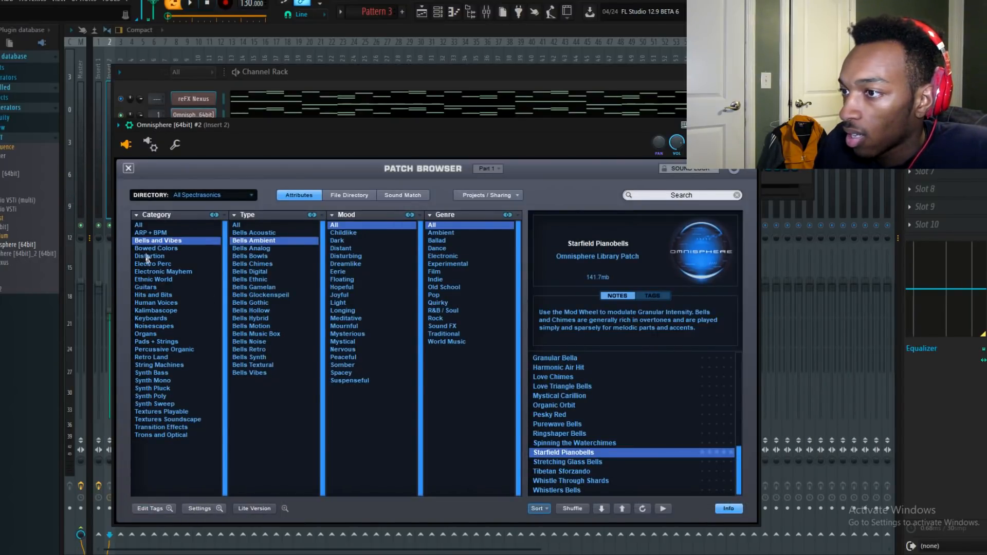
Filter the patches to ARP + BPM and BPM Bells, shuffle the list, and load Drops of Glass Arp.
{"action": "left_click", "coordinate": [170, 233]}
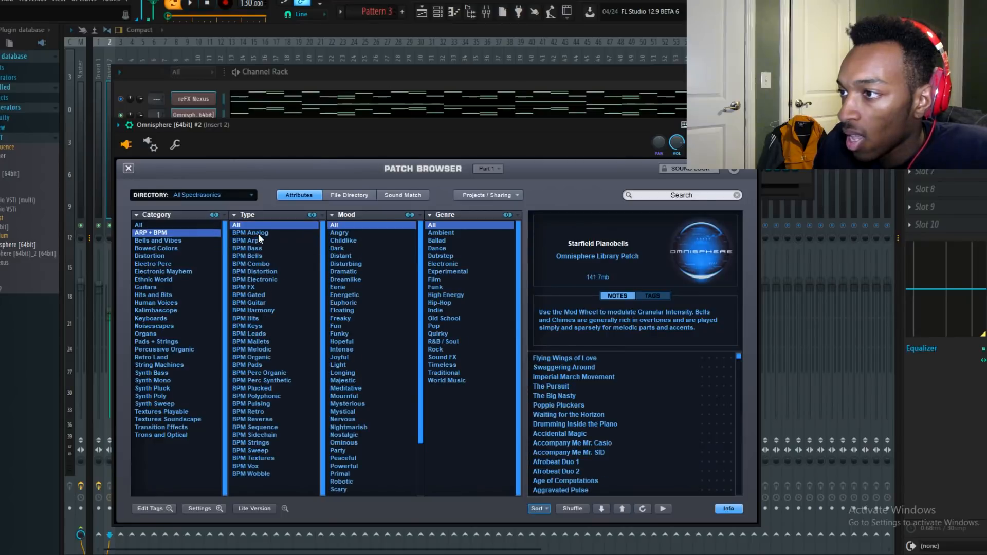
{"action": "left_click", "coordinate": [253, 256]}
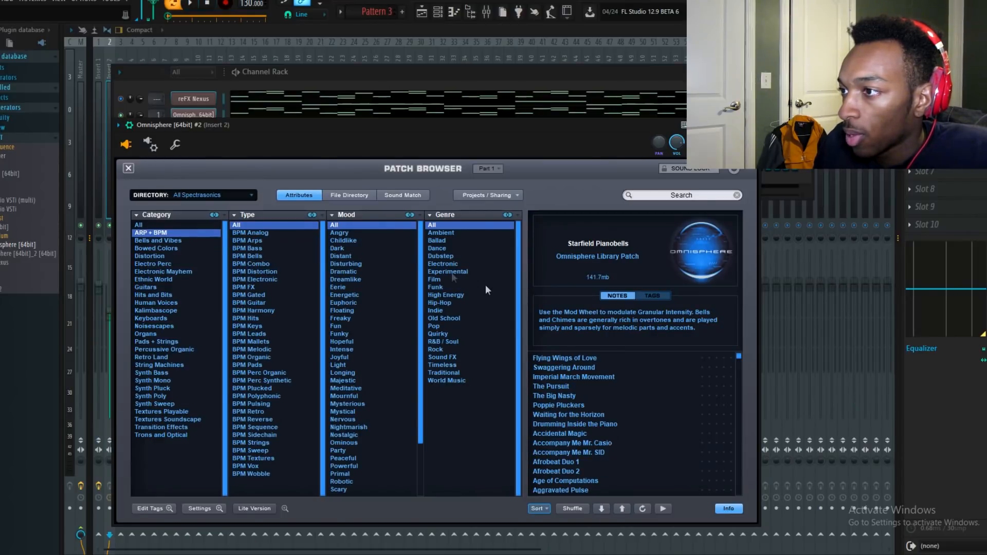
{"action": "left_click", "coordinate": [562, 367]}
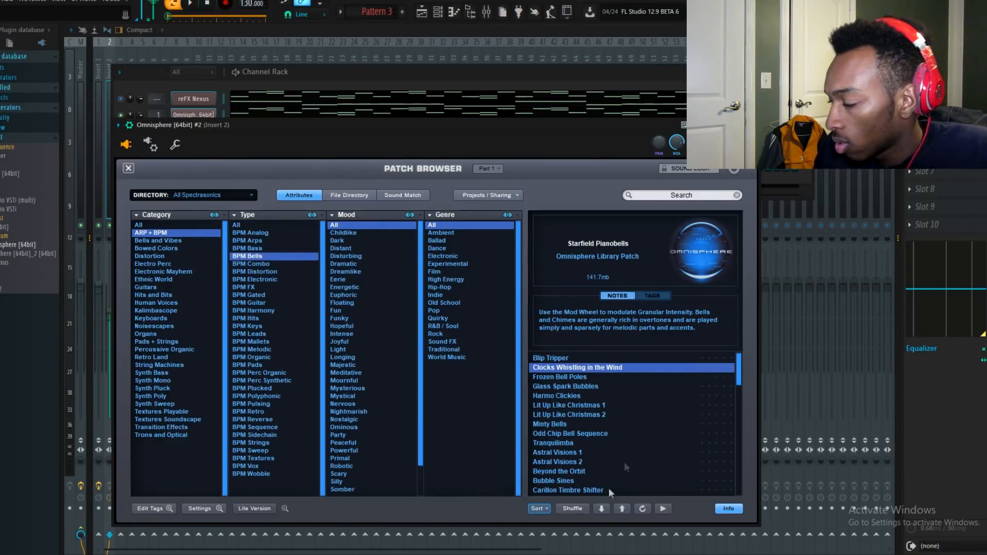
{"action": "left_click", "coordinate": [575, 509]}
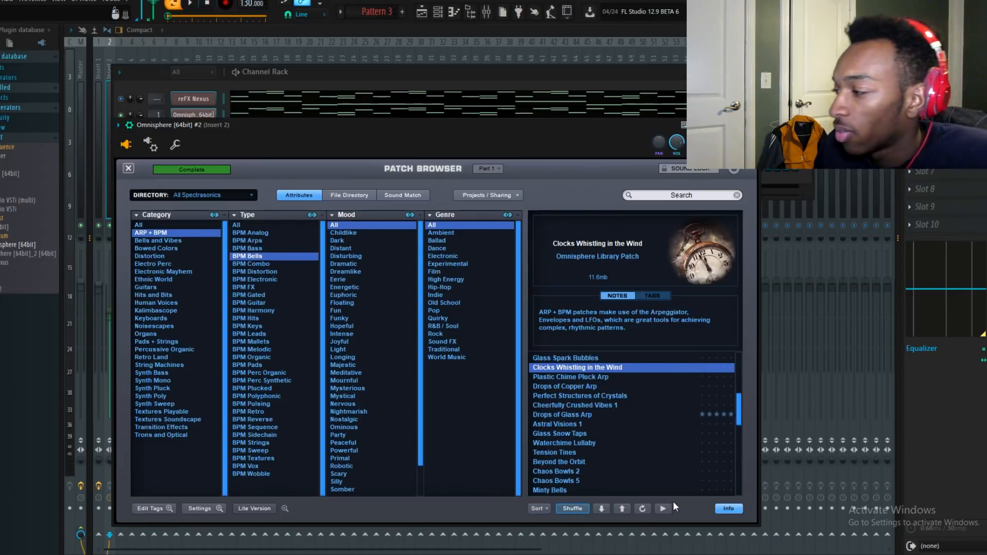
{"action": "left_click", "coordinate": [536, 415]}
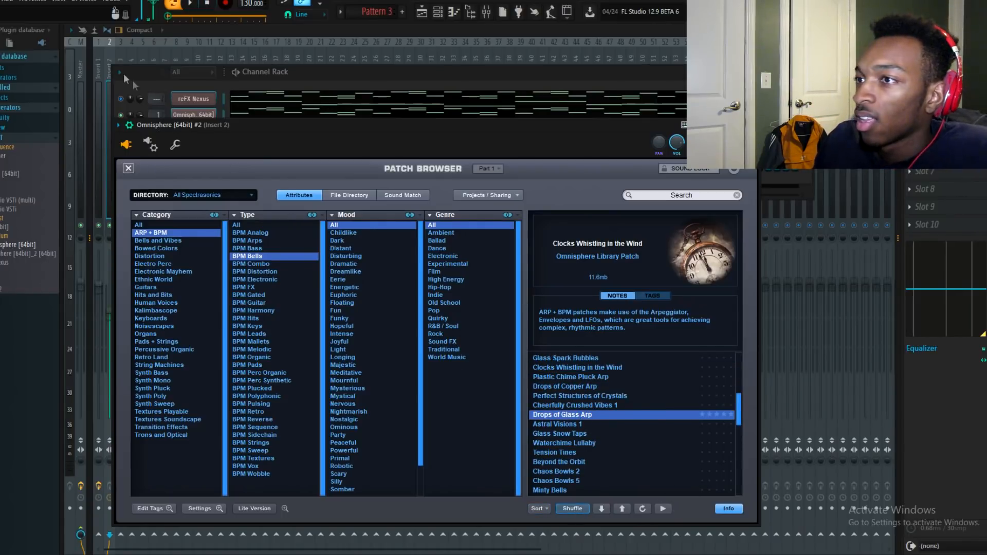
Turn on all mixer tracks, unmute all channels, and lower mixer Insert 2's fader during playback.
{"action": "left_click", "coordinate": [150, 46]}
{"action": "right_click", "coordinate": [110, 226]}
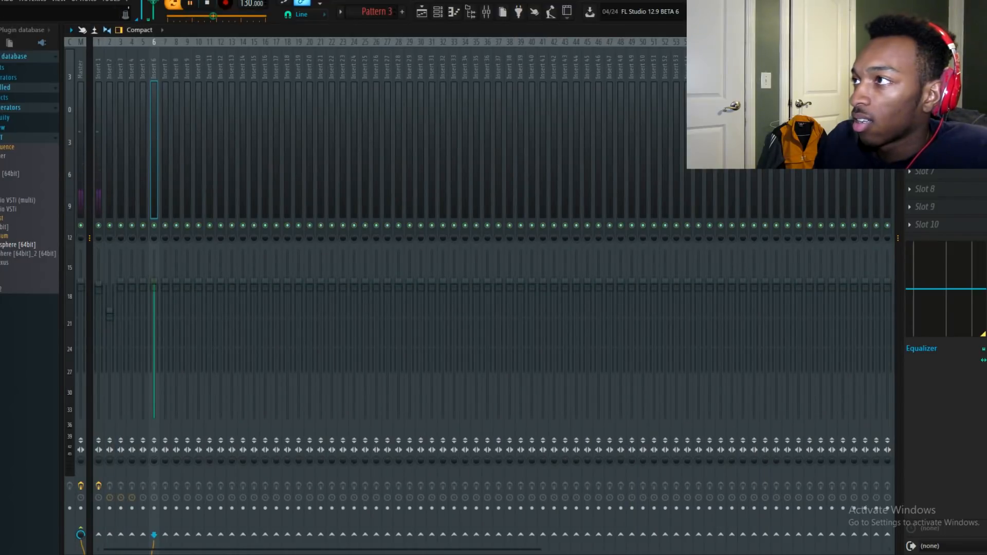
{"action": "left_click", "coordinate": [445, 11]}
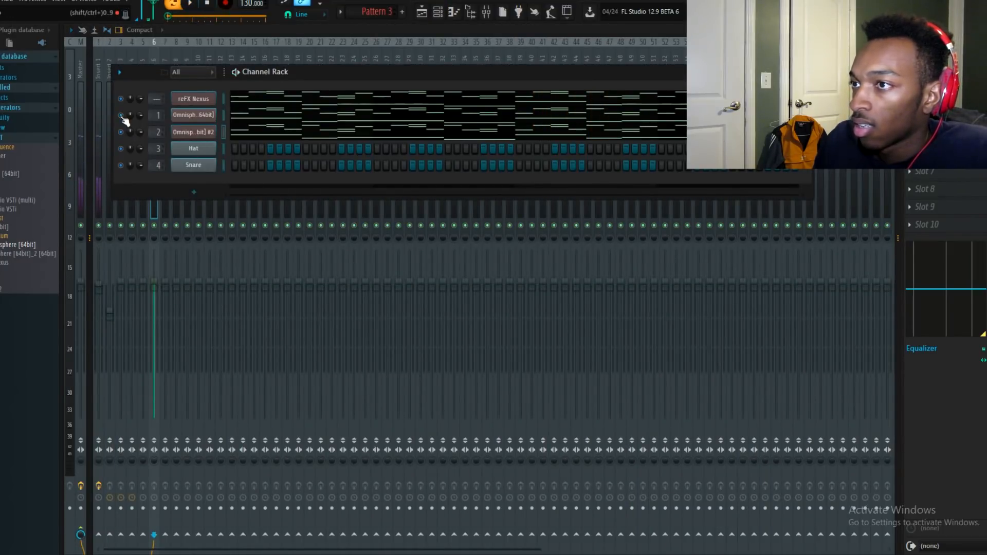
{"action": "key", "text": "space"}
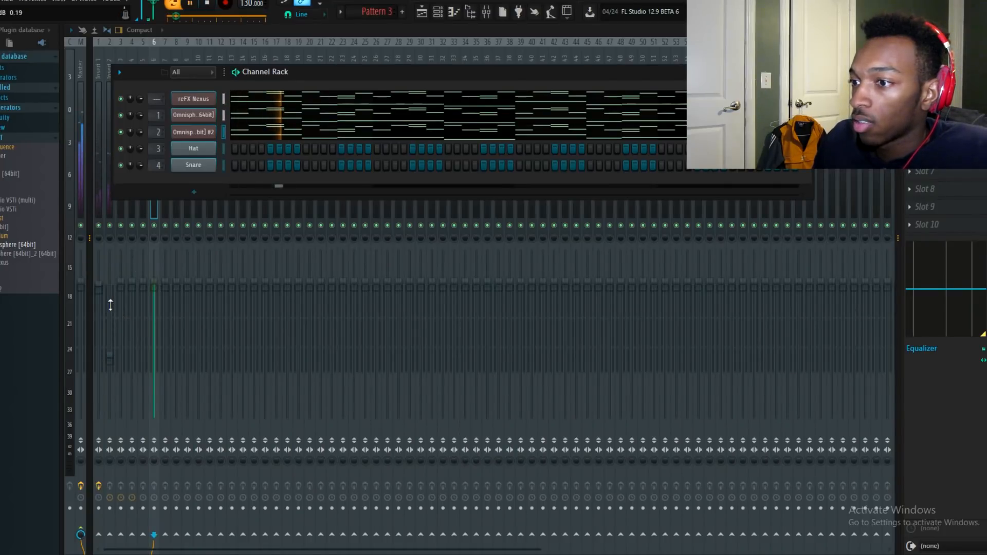
{"action": "key", "text": "space"}
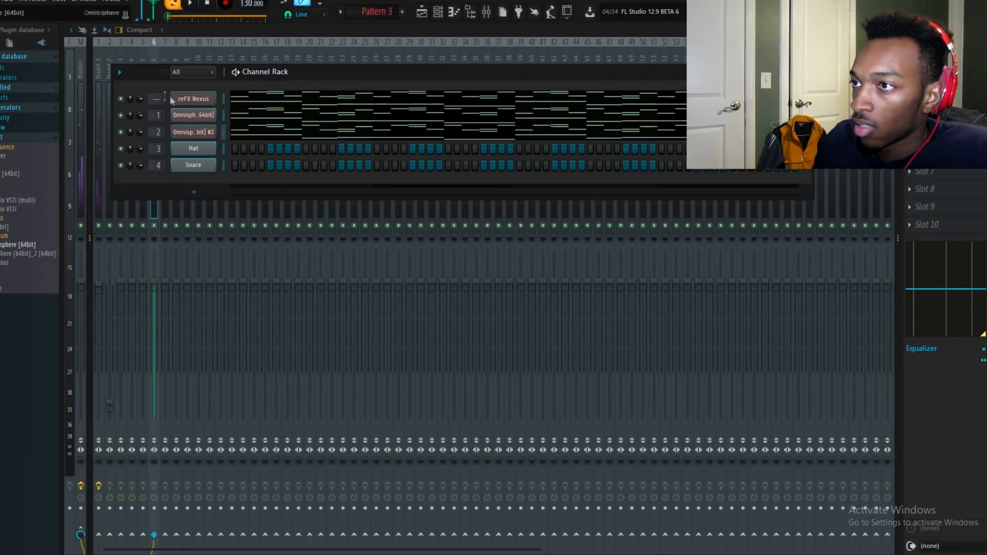
Mute the reFX Nexus channel and raise mixer Insert 2's fader while the pattern plays.
{"action": "left_click", "coordinate": [122, 99]}
{"action": "key", "text": "space"}
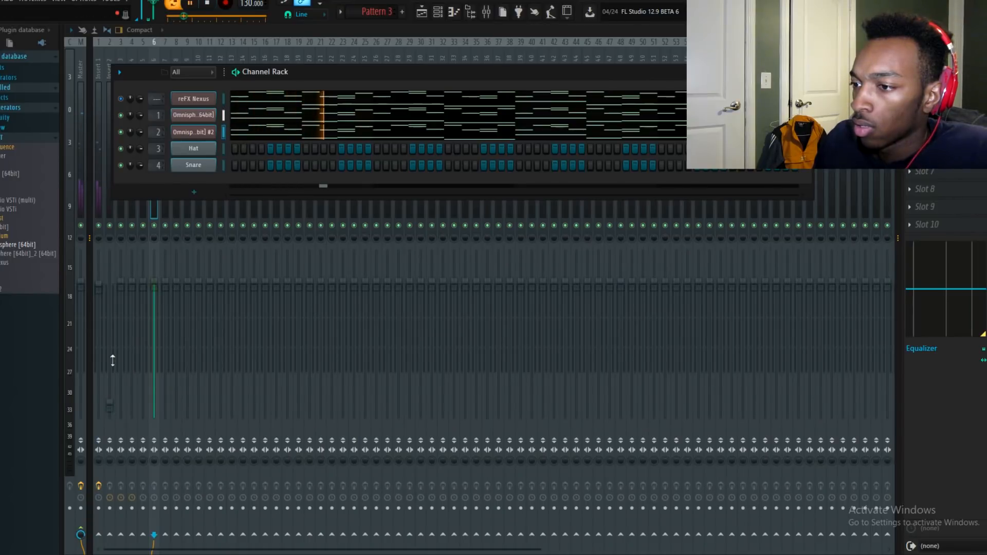
{"action": "left_click", "coordinate": [110, 380]}
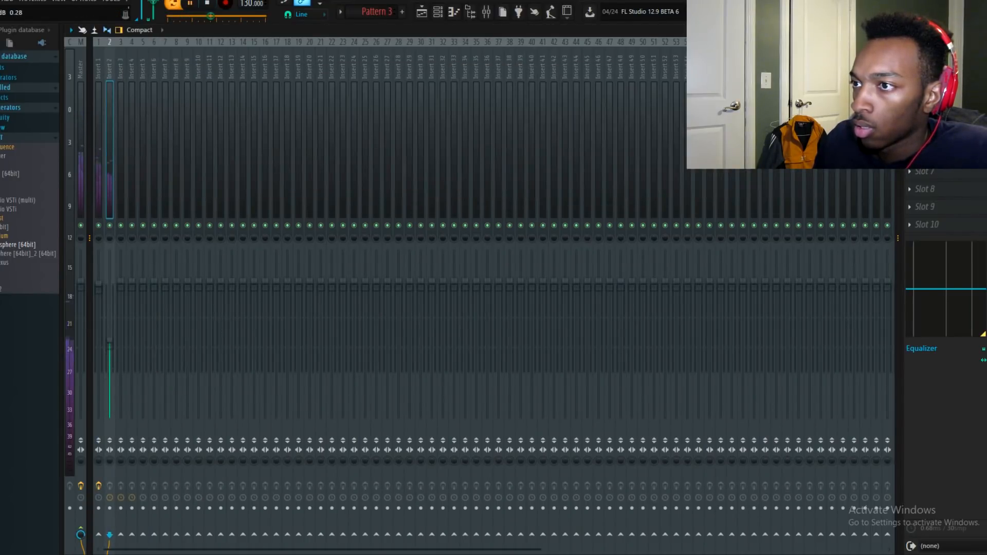
Solo mixer Insert 2 and add Gross Beat with its Momentary preset and the 1/2 Speed time effect.
{"action": "right_click", "coordinate": [110, 226]}
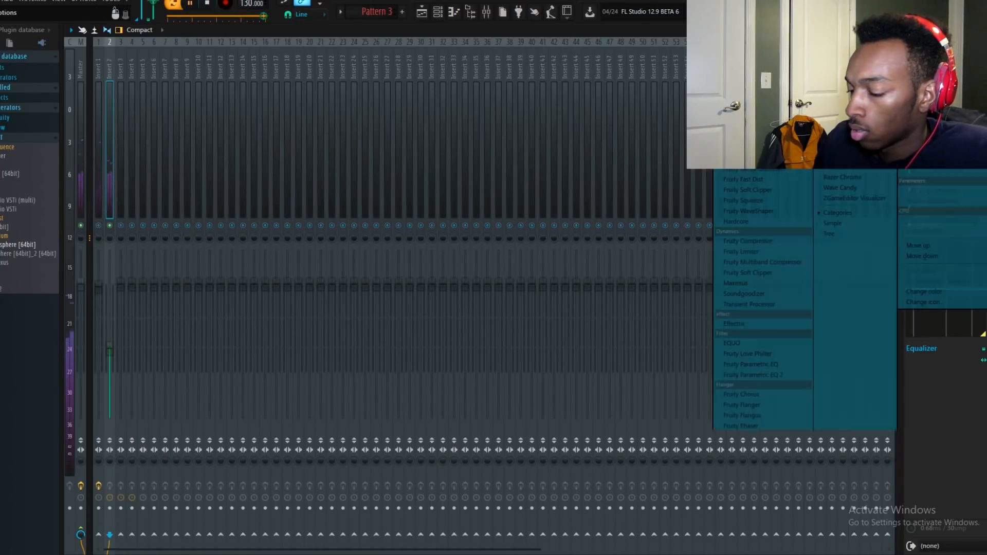
{"action": "left_click", "coordinate": [555, 168]}
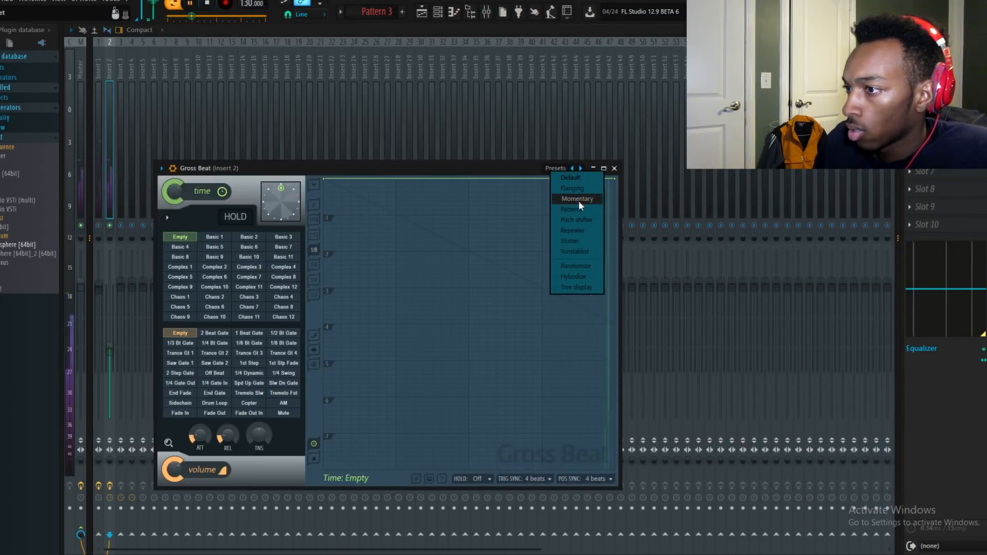
{"action": "left_click", "coordinate": [576, 199]}
{"action": "left_click", "coordinate": [249, 307]}
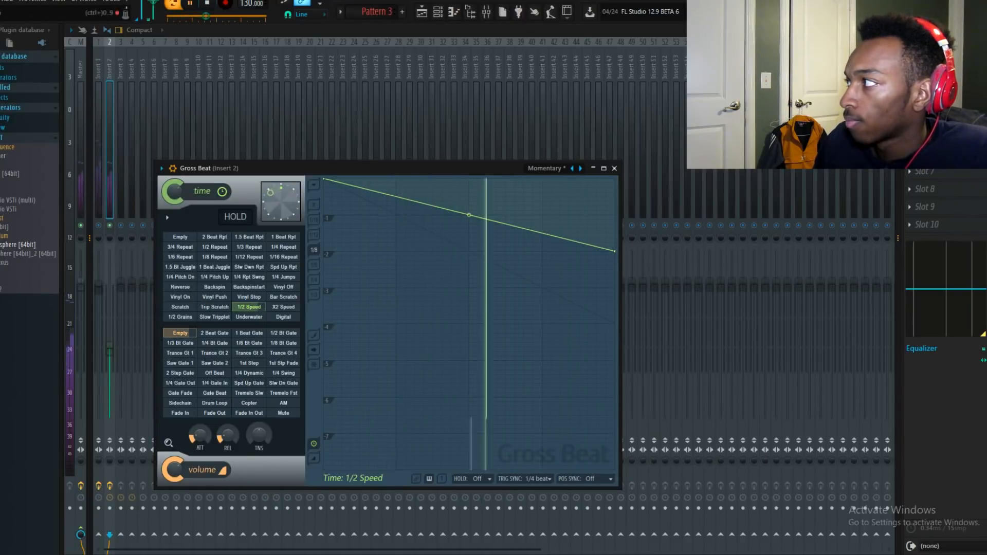
{"action": "key", "text": "space"}
{"action": "key", "text": "Escape"}
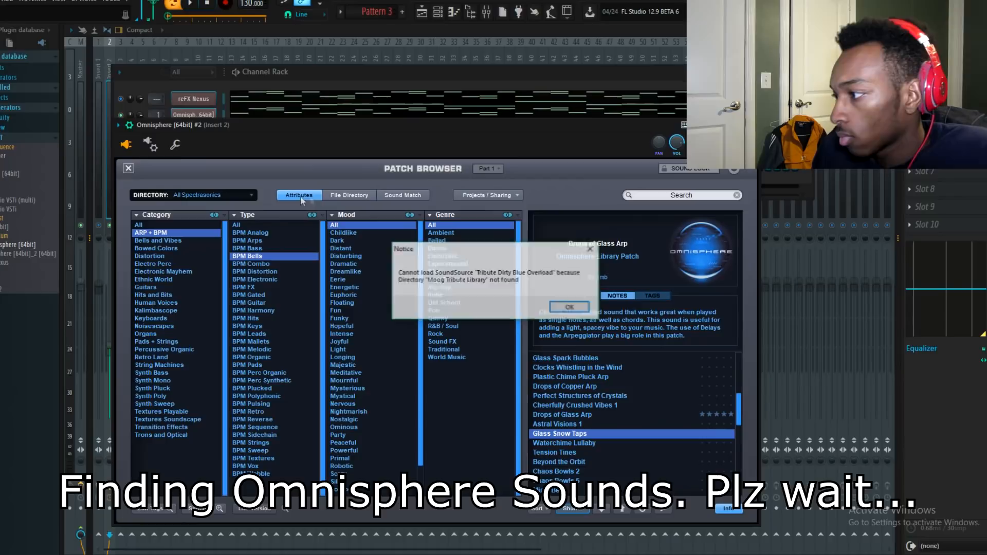
Audition BPM Bells patches in the second Omnisphere, including Astral Visions 1, Sine Wave Groove Drops and JP-8 Synced Bells Arp.
{"action": "left_click", "coordinate": [557, 423]}
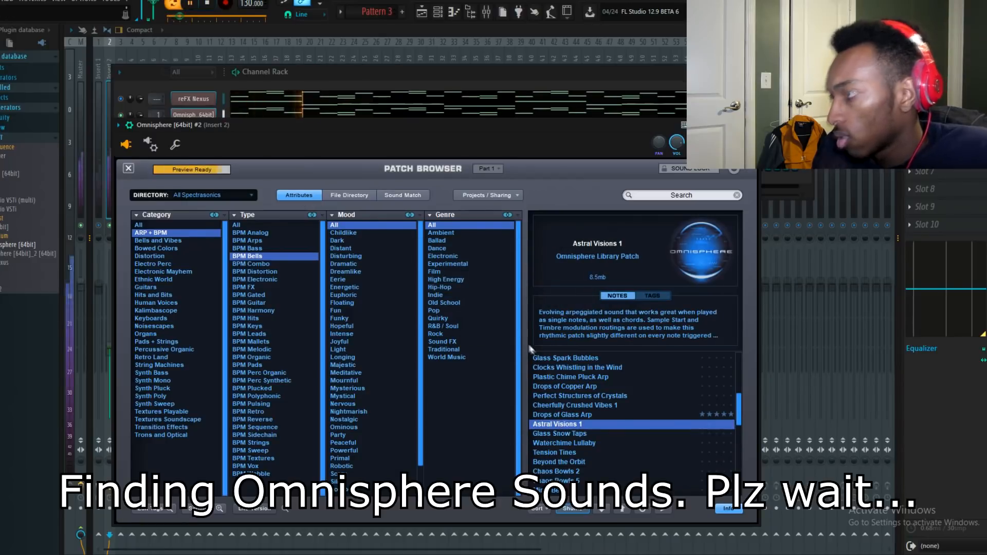
{"action": "scroll", "coordinate": [639, 421], "scroll_direction": "down", "scroll_amount": 3}
{"action": "left_click", "coordinate": [563, 405]}
{"action": "left_click", "coordinate": [571, 442]}
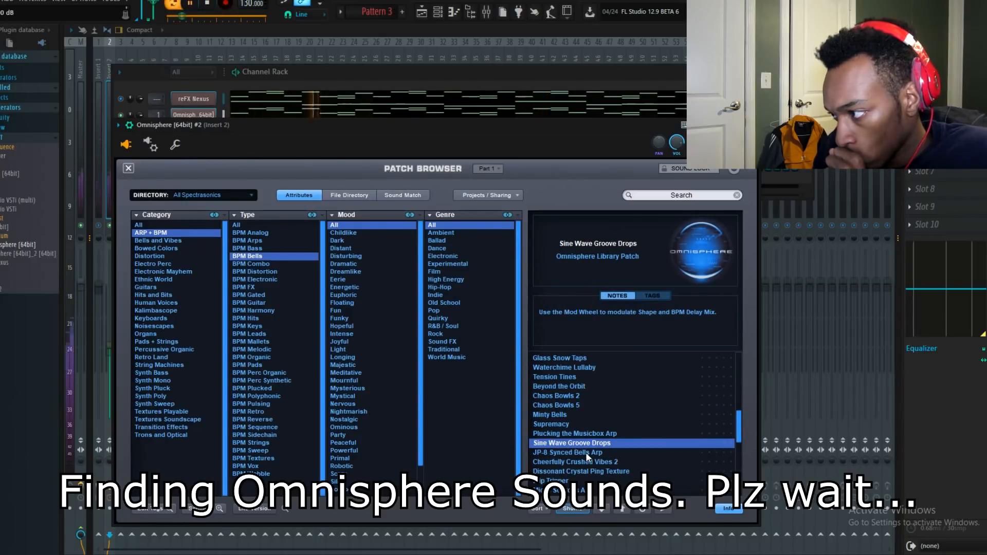
{"action": "left_click", "coordinate": [586, 452]}
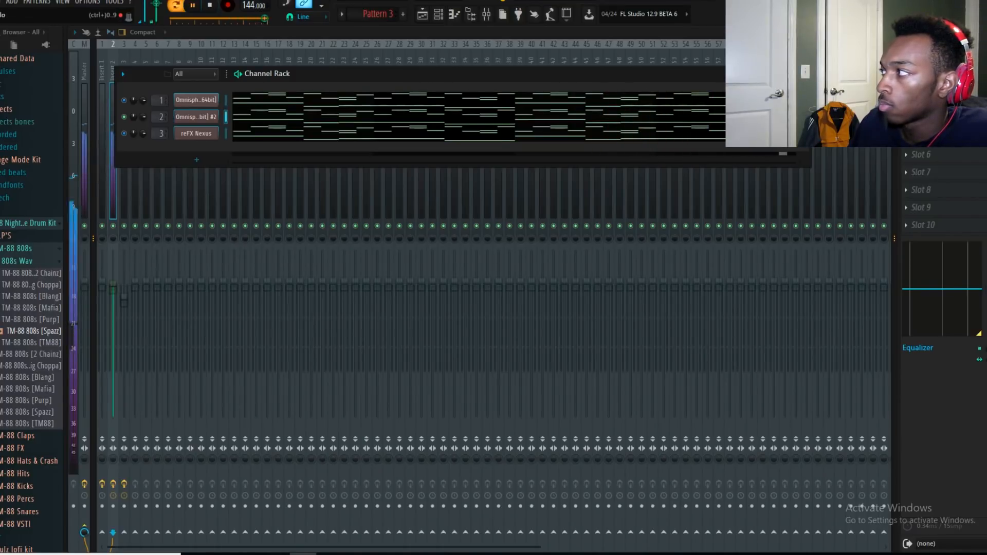
Unmute the first Omnisphere channel and play it together with the second Omnisphere.
{"action": "key", "text": "F6"}
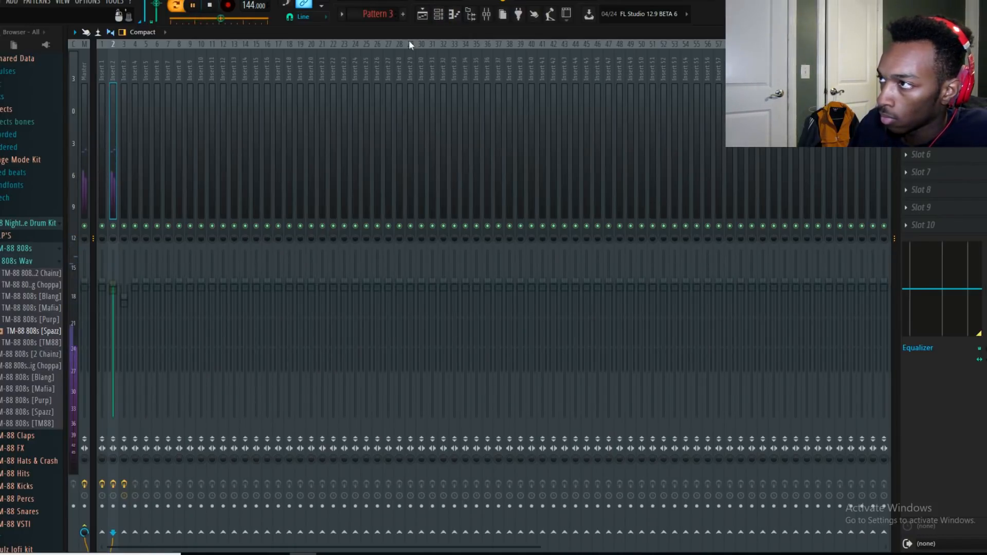
{"action": "left_click", "coordinate": [437, 22]}
{"action": "key", "text": "space"}
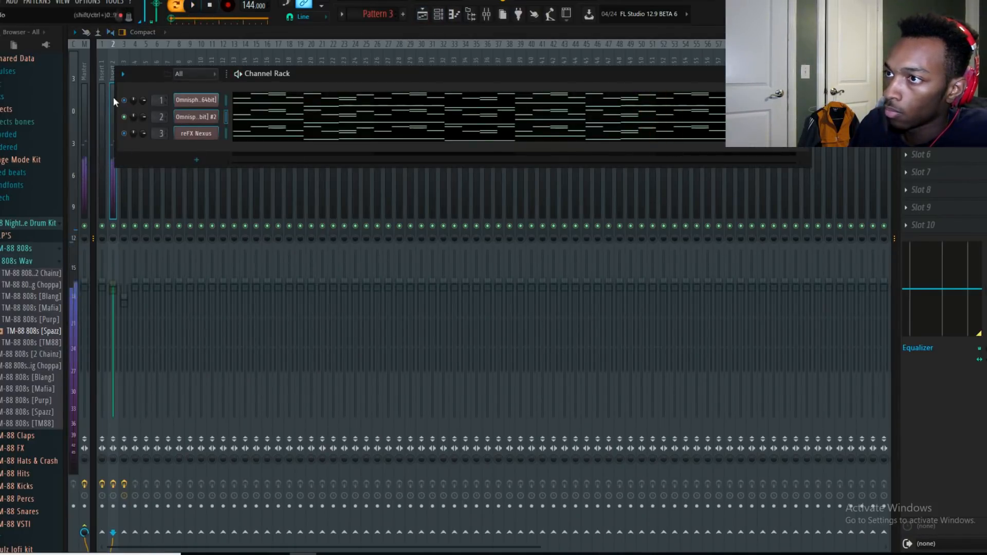
{"action": "key", "text": "F6"}
{"action": "left_click", "coordinate": [443, 21]}
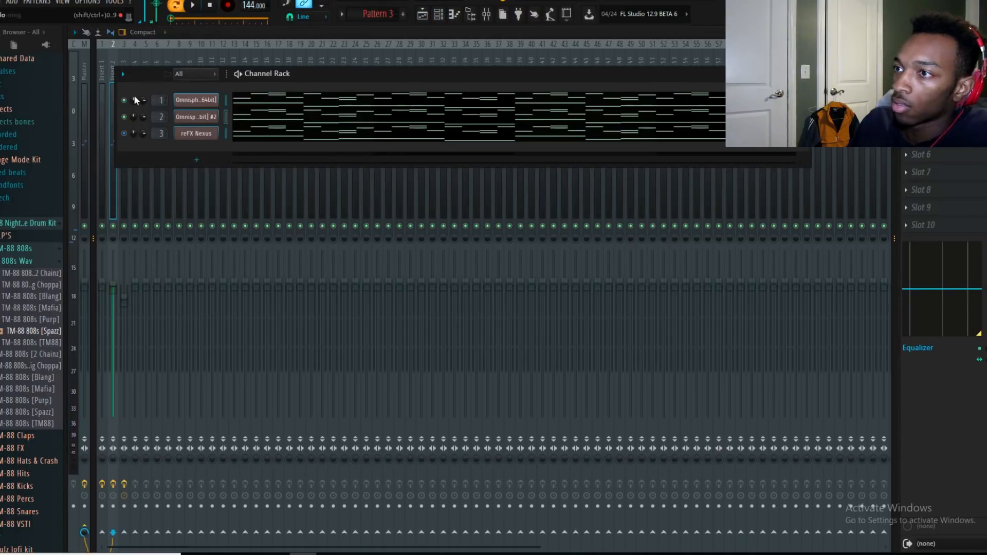
{"action": "key", "text": "space"}
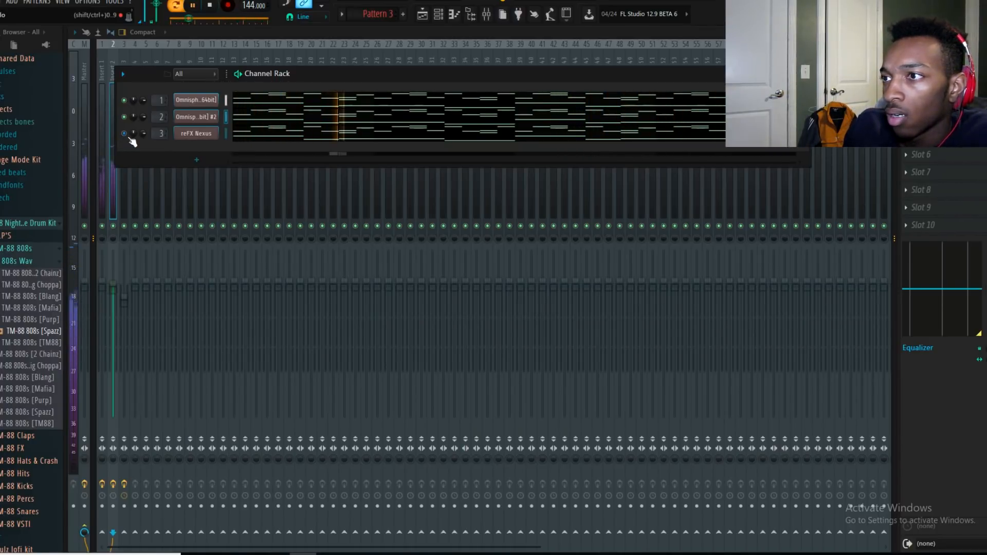
Load the second preset of reFX Nexus's Trap category and play the unmuted Nexus channel with both Omnisphere layers.
{"action": "left_click", "coordinate": [193, 134]}
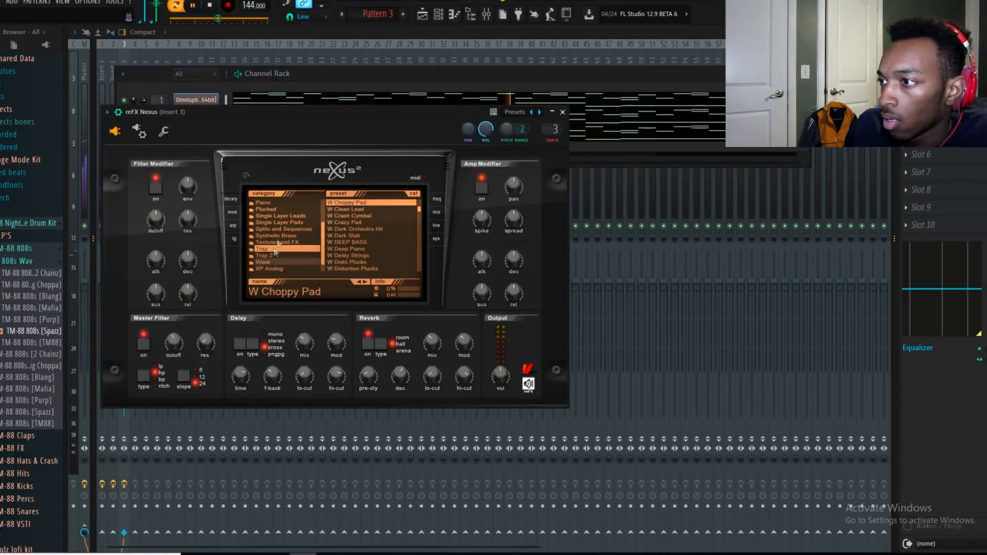
{"action": "left_click_drag", "start_coordinate": [419, 207], "coordinate": [419, 199]}
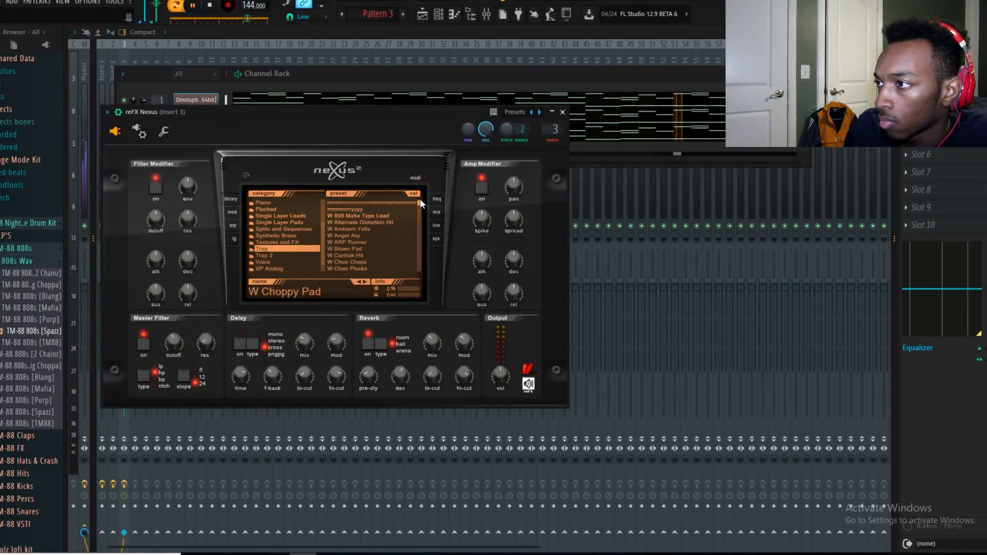
{"action": "left_click", "coordinate": [362, 210]}
{"action": "key", "text": "space"}
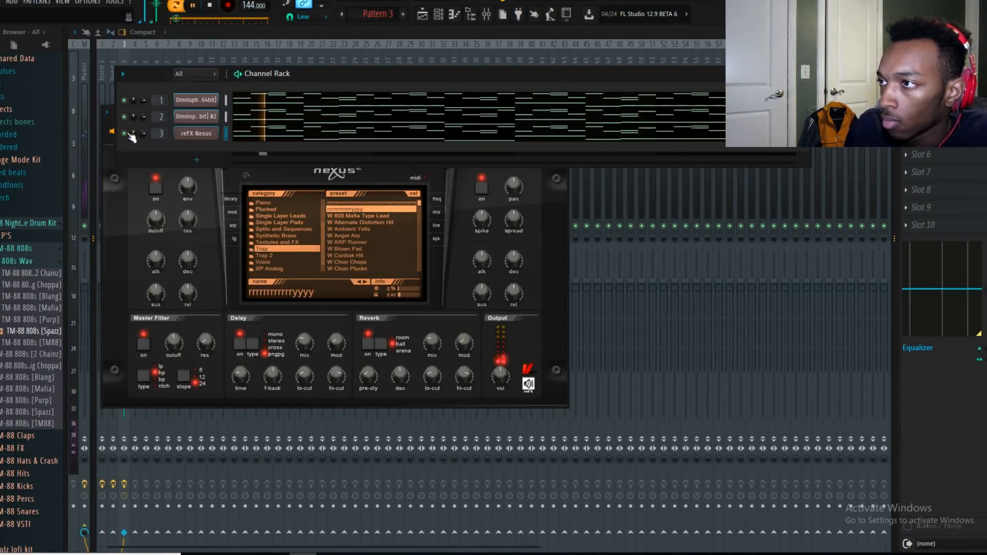
Raise mixer Insert 3's fader to the default level during playback and open the reFX Nexus channel's piano roll.
{"action": "left_click", "coordinate": [130, 57]}
{"action": "key", "text": "space"}
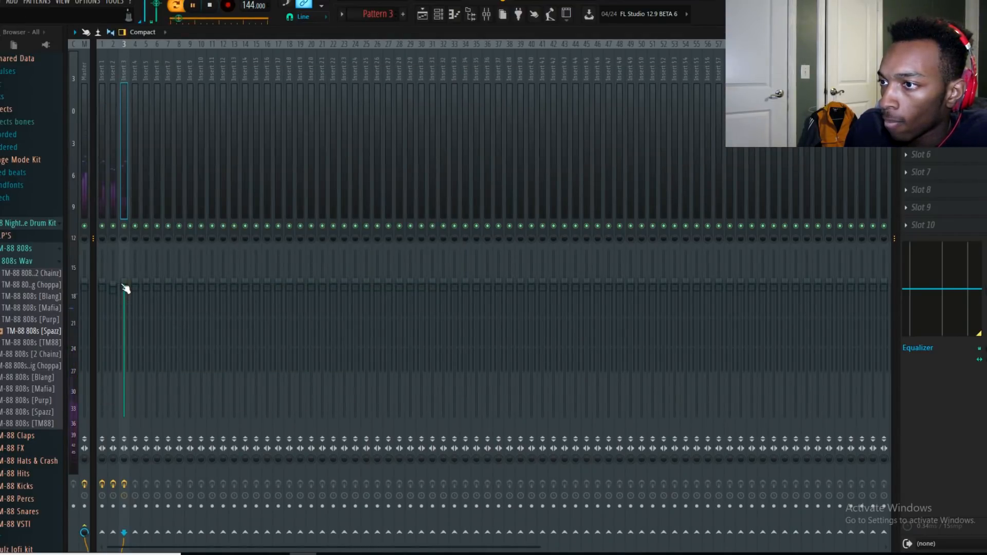
{"action": "key", "text": "F6"}
{"action": "left_click", "coordinate": [379, 129]}
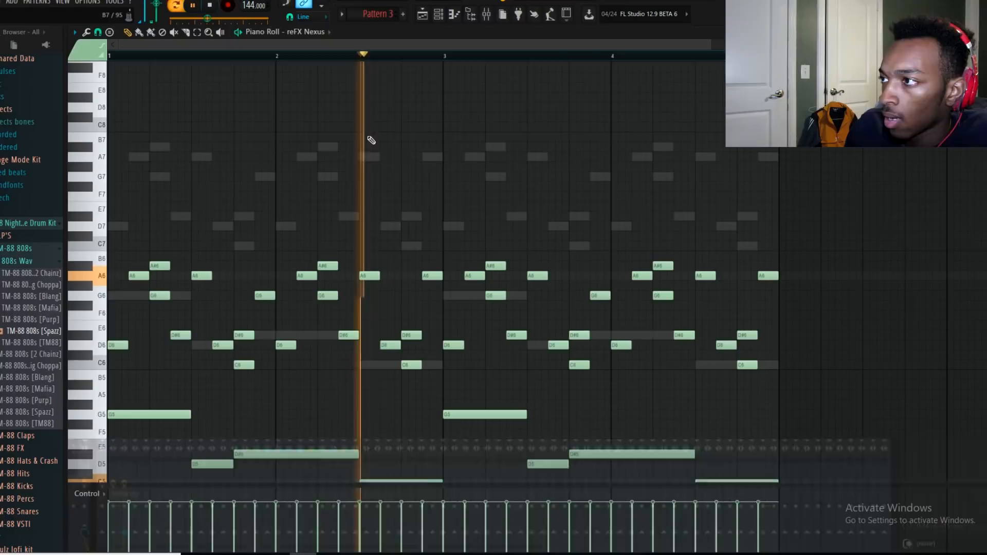
Transpose all reFX Nexus notes up one octave and play the pattern.
{"action": "key", "text": "ctrl+Up"}
{"action": "key", "text": "space"}
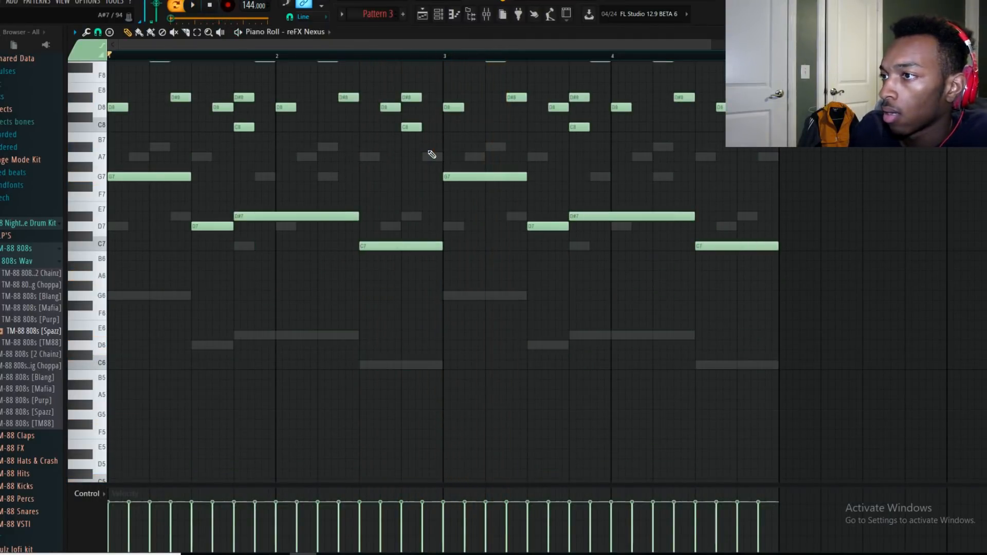
{"action": "key", "text": "space"}
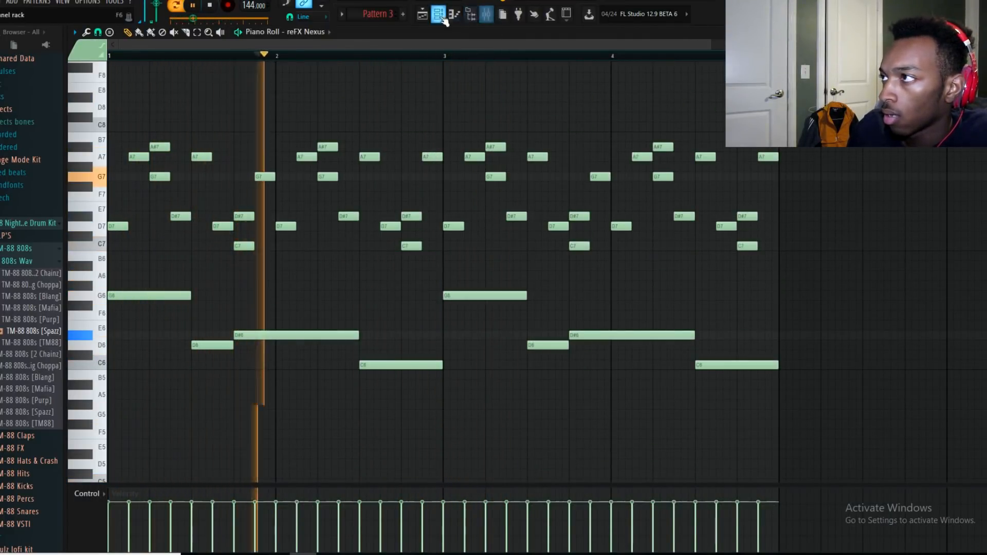
{"action": "key", "text": "space"}
Delete the long low Nexus notes, flip the remaining notes horizontally in time and play the result.
{"action": "left_click_drag", "start_coordinate": [931, 390], "coordinate": [107, 260]}
{"action": "key", "text": "Delete"}
{"action": "key", "text": "ctrl+a"}
{"action": "key", "text": "alt+y"}
{"action": "key", "text": "Return"}
{"action": "key", "text": "space"}
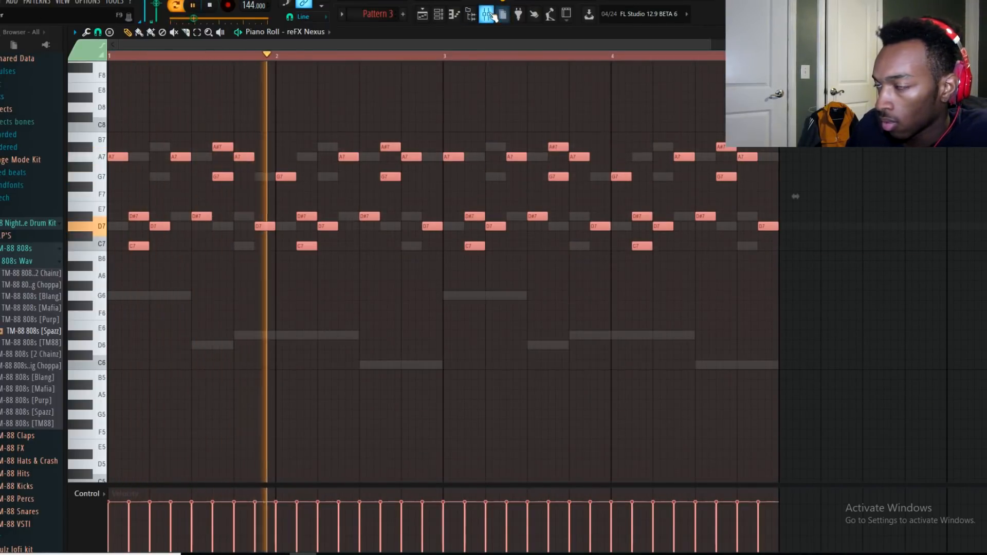
Lower mixer Insert 3's fader below the default level during playback.
{"action": "key", "text": "F9"}
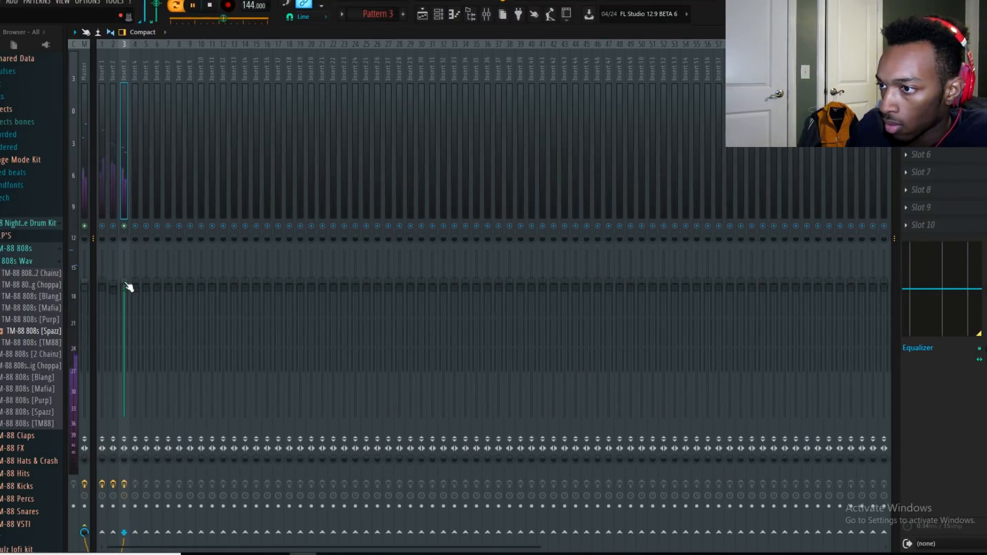
{"action": "left_click", "coordinate": [906, 66]}
{"action": "left_click", "coordinate": [740, 261]}
{"action": "key", "text": "Escape"}
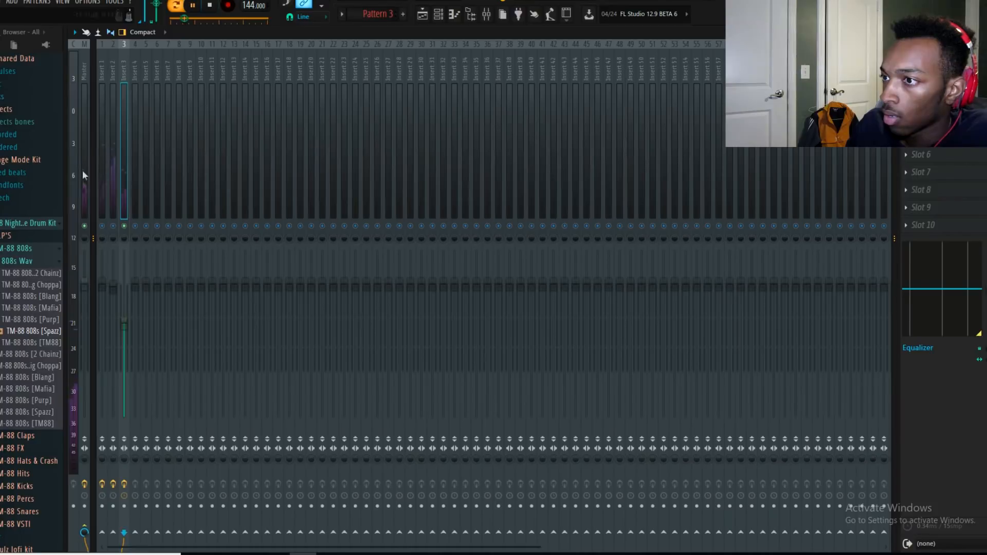
Delete the Nexus notes in bars 3 and 4 of the piano roll.
{"action": "left_click", "coordinate": [454, 16]}
{"action": "scroll", "coordinate": [771, 198], "scroll_direction": "down", "scroll_amount": 5}
{"action": "scroll", "coordinate": [502, 132], "scroll_direction": "up", "scroll_amount": 4}
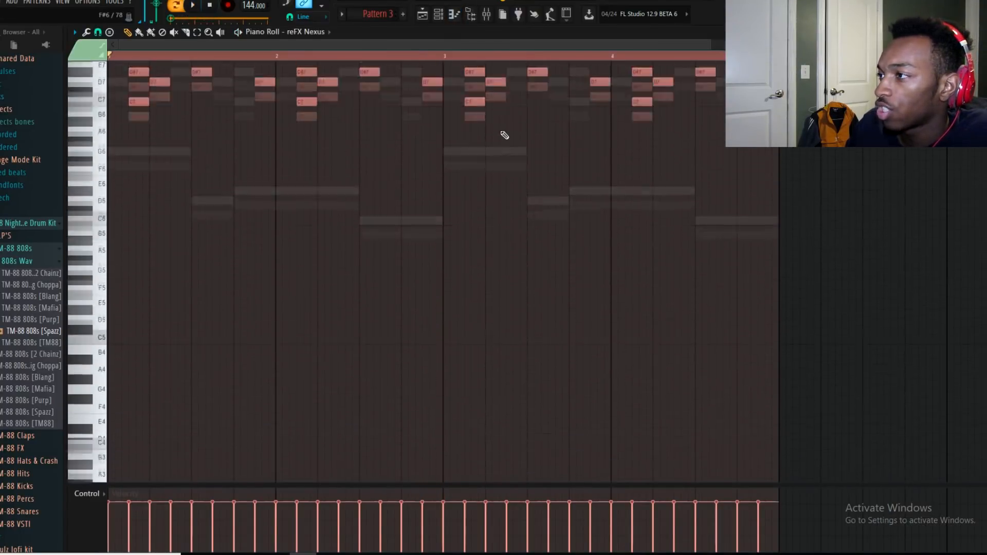
{"action": "left_click_drag", "start_coordinate": [851, 329], "coordinate": [456, 104]}
{"action": "key", "text": "Delete"}
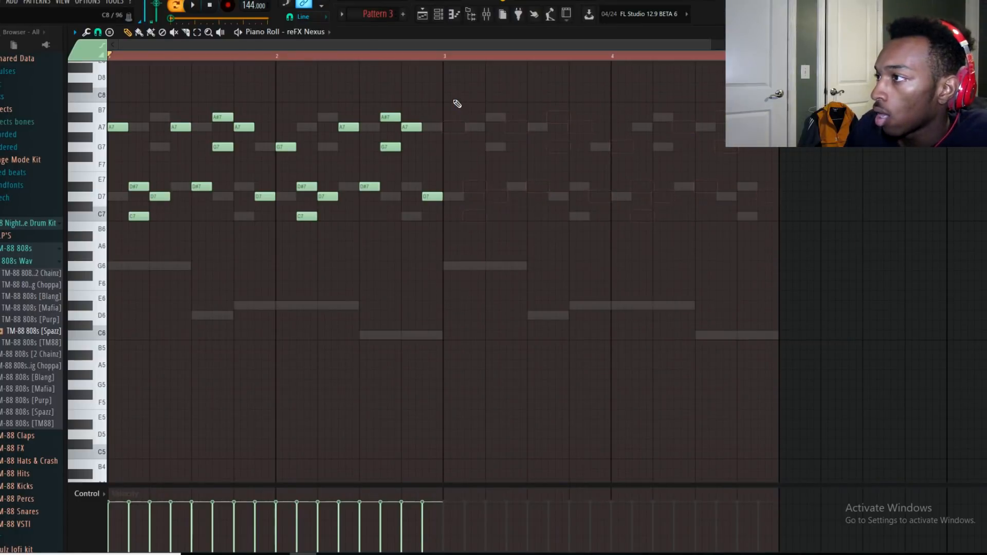
Stretch the remaining Nexus notes to double length so they fill all four bars and end exactly at bar 5.
{"action": "scroll", "coordinate": [467, 197], "scroll_direction": "up", "scroll_amount": 3}
{"action": "key", "text": "ctrl+a"}
{"action": "left_click_drag", "start_coordinate": [456, 234], "coordinate": [792, 229]}
{"action": "key", "text": "space"}
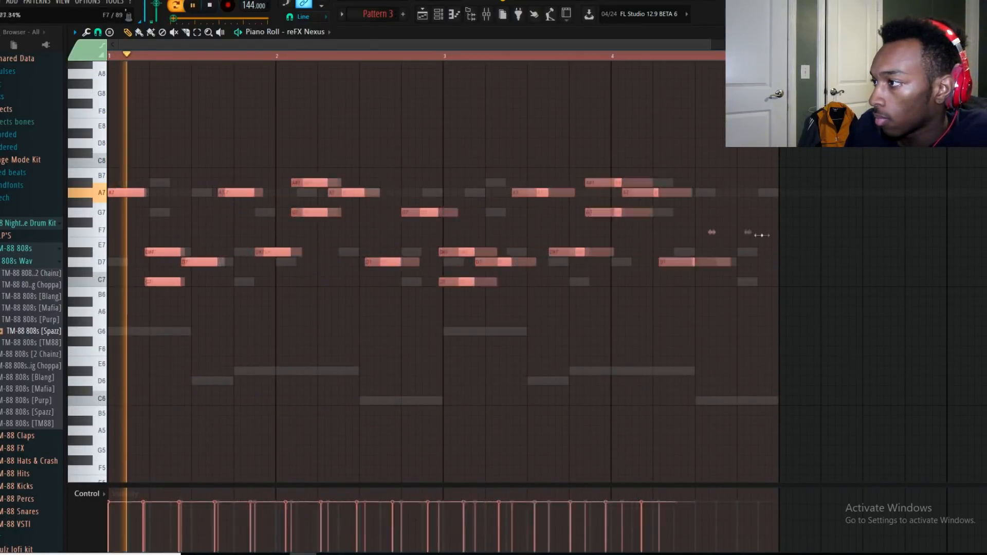
{"action": "key", "text": "space"}
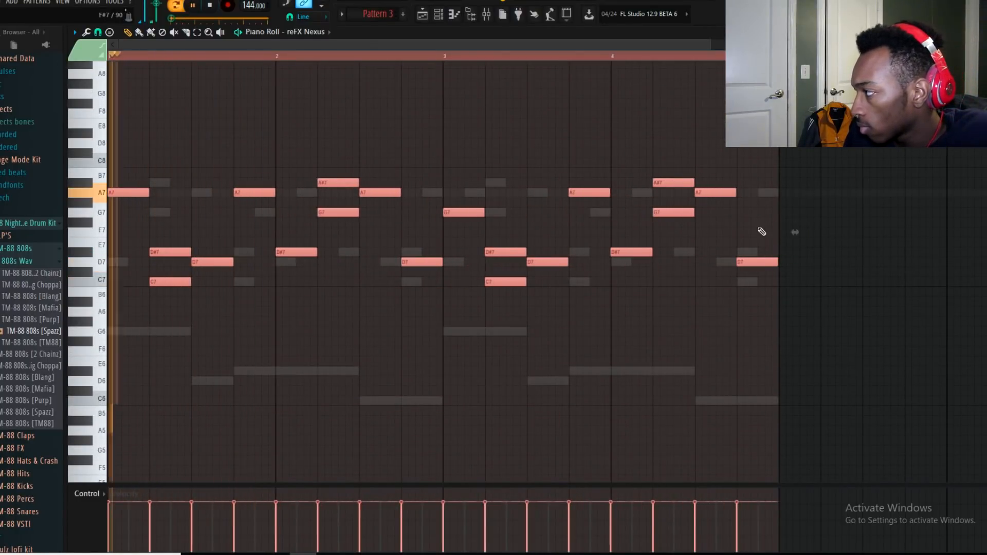
{"action": "scroll", "coordinate": [764, 230], "scroll_direction": "up", "scroll_amount": 6}
{"action": "scroll", "coordinate": [781, 295], "scroll_direction": "up", "scroll_amount": 2}
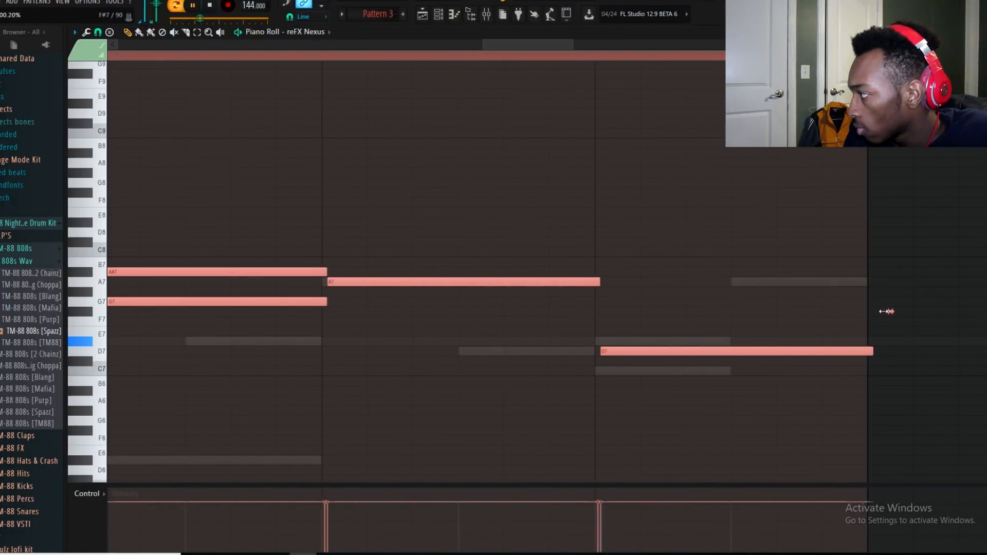
{"action": "scroll", "coordinate": [274, 193], "scroll_direction": "down", "scroll_amount": 4}
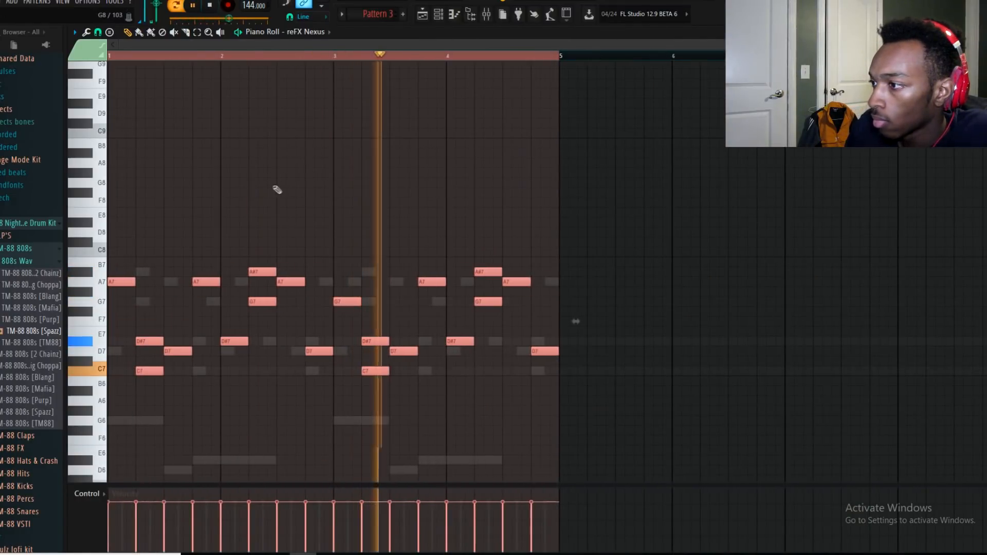
Transpose the stretched Nexus notes down one octave and replay the pattern.
{"action": "left_click", "coordinate": [487, 14]}
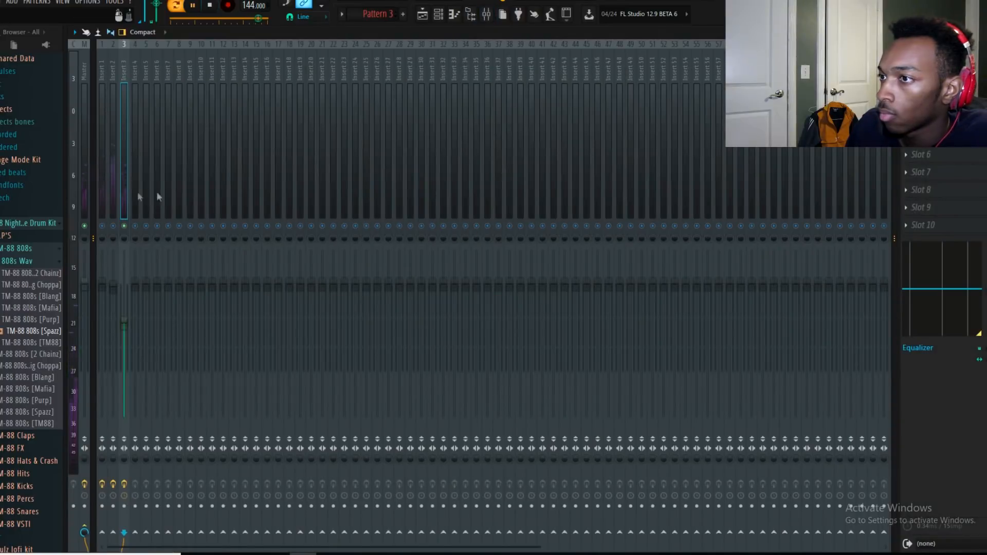
{"action": "left_click", "coordinate": [935, 67]}
{"action": "left_click", "coordinate": [936, 67]}
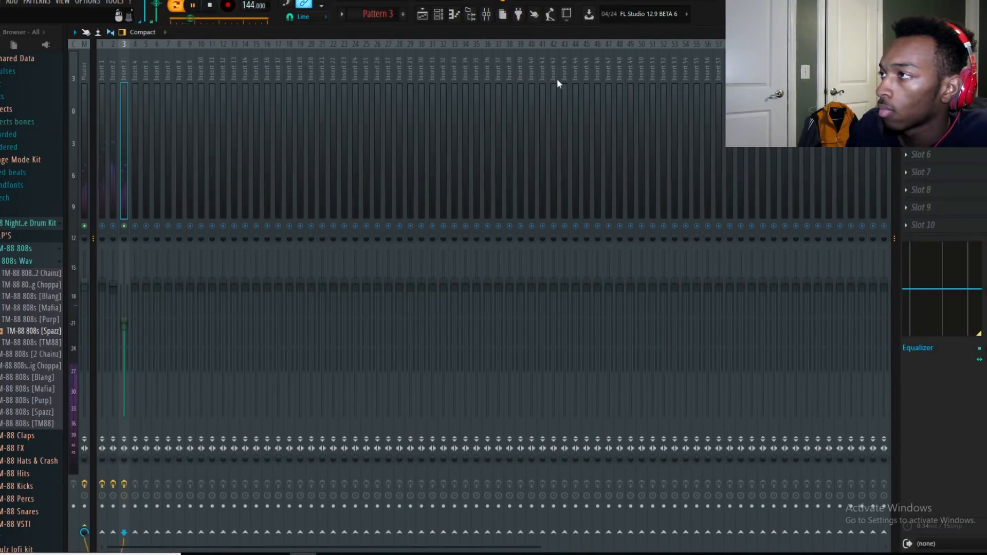
{"action": "left_click", "coordinate": [454, 14]}
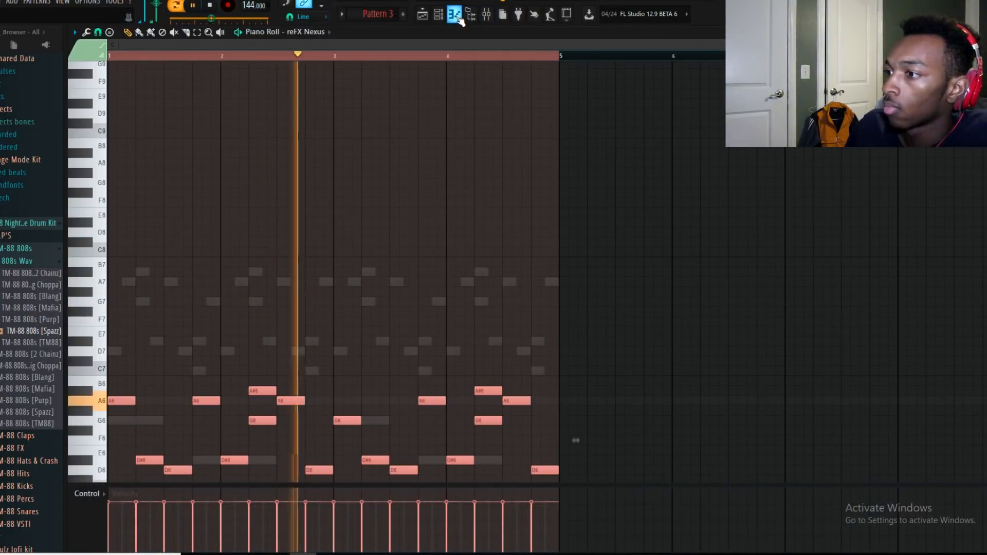
{"action": "key", "text": "space"}
{"action": "key", "text": "space"}
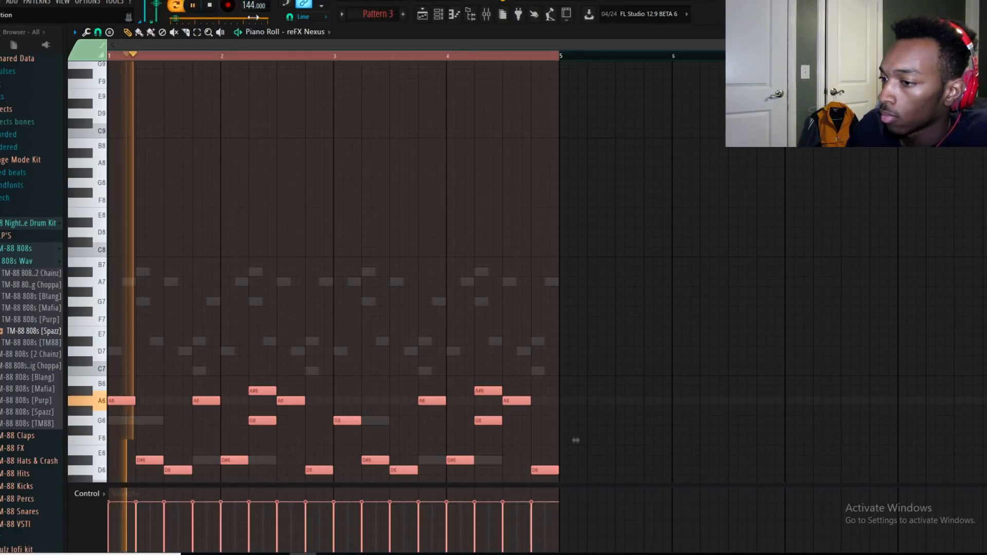
Unsolo mixer Insert 3, lower its fader slightly and play all three melody layers together.
{"action": "left_click", "coordinate": [440, 14]}
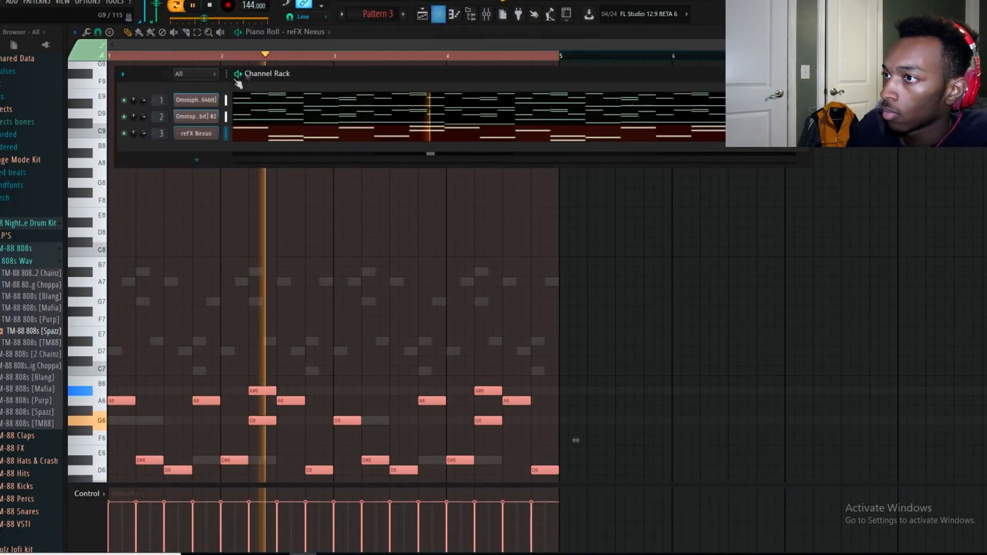
{"action": "left_click", "coordinate": [471, 14]}
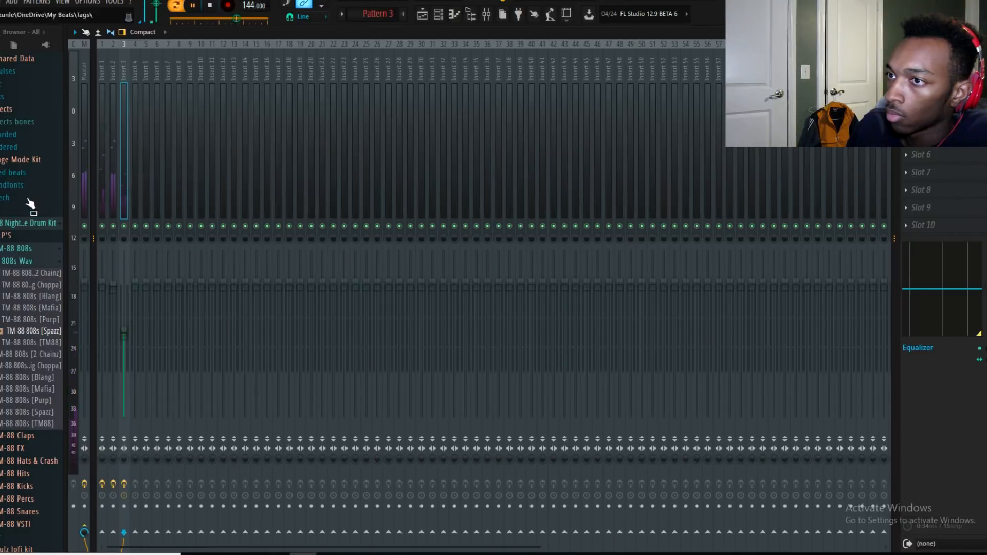
{"action": "scroll", "coordinate": [23, 216], "scroll_direction": "up", "scroll_amount": 2}
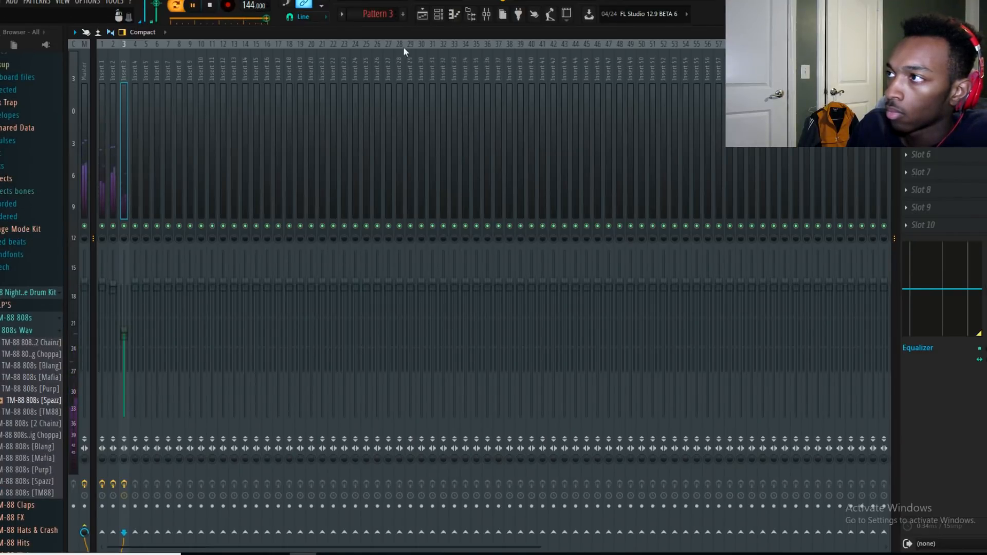
{"action": "left_click", "coordinate": [439, 15]}
{"action": "key", "text": "space"}
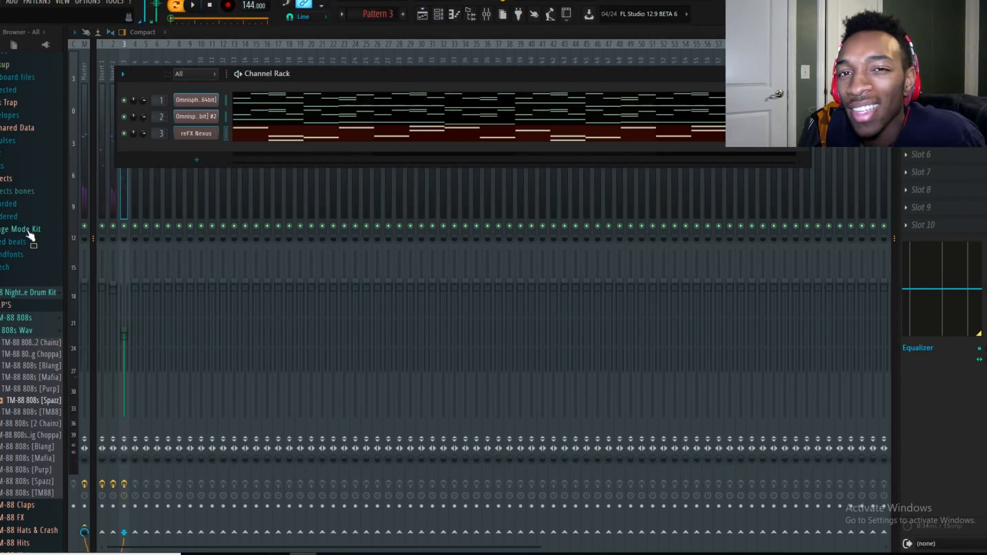
Add the Feel It Clap2 sample from the Mode drum kit as a new channel below reFX Nexus.
{"action": "left_click", "coordinate": [30, 229]}
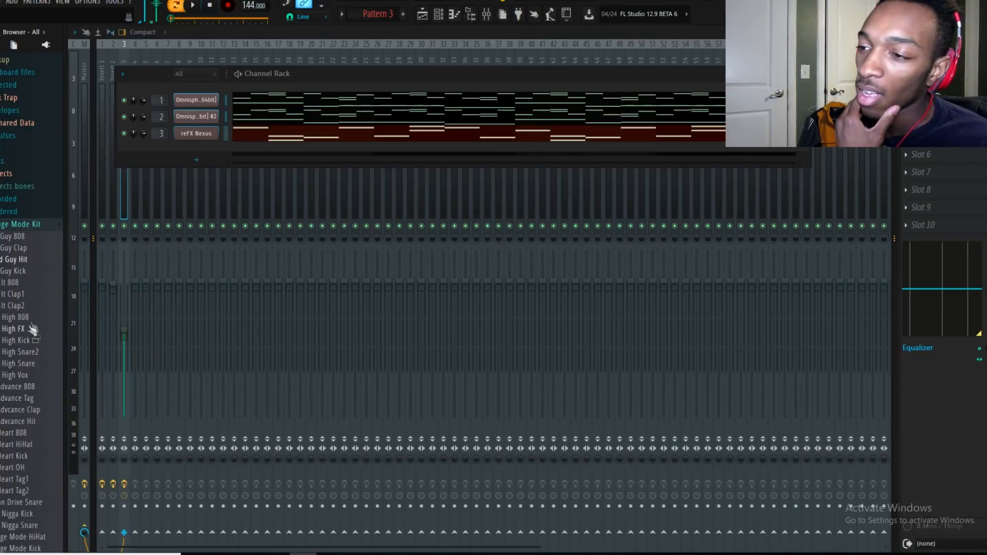
{"action": "left_click", "coordinate": [36, 297]}
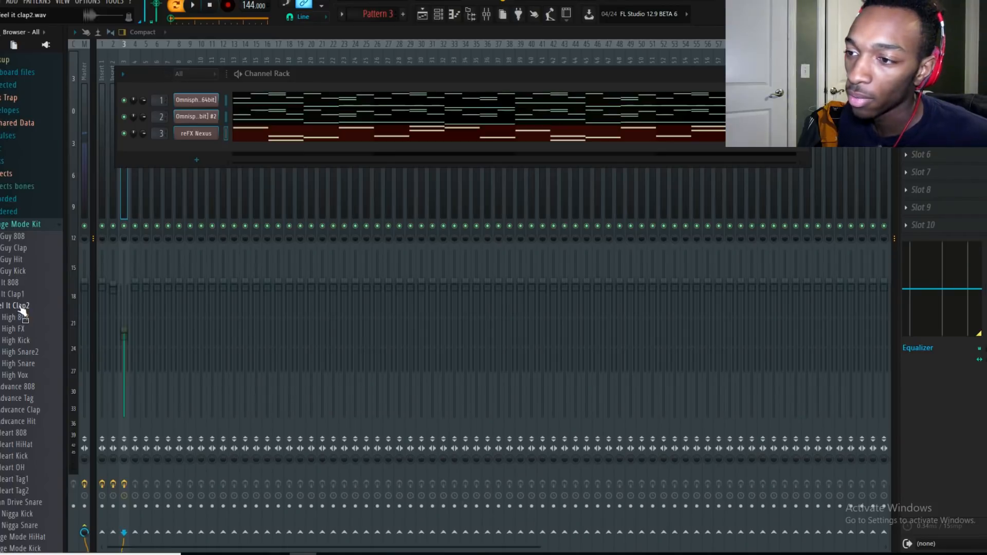
{"action": "left_click_drag", "start_coordinate": [192, 172], "coordinate": [195, 170]}
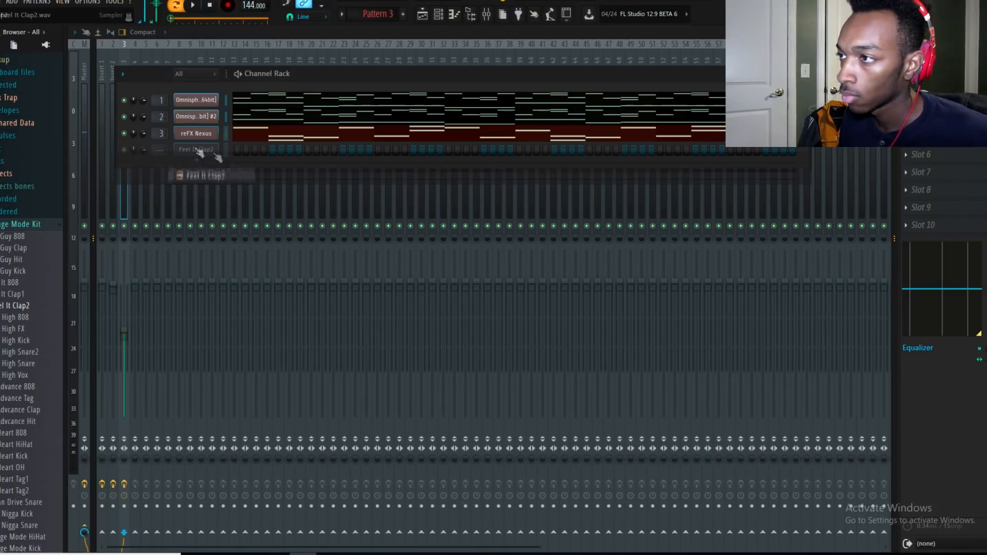
Place Feel It Clap2 hits on steps 9, 25, 41 and 57 and play them with the melody.
{"action": "left_click", "coordinate": [449, 150]}
{"action": "left_click", "coordinate": [589, 149]}
{"action": "left_click", "coordinate": [730, 149]}
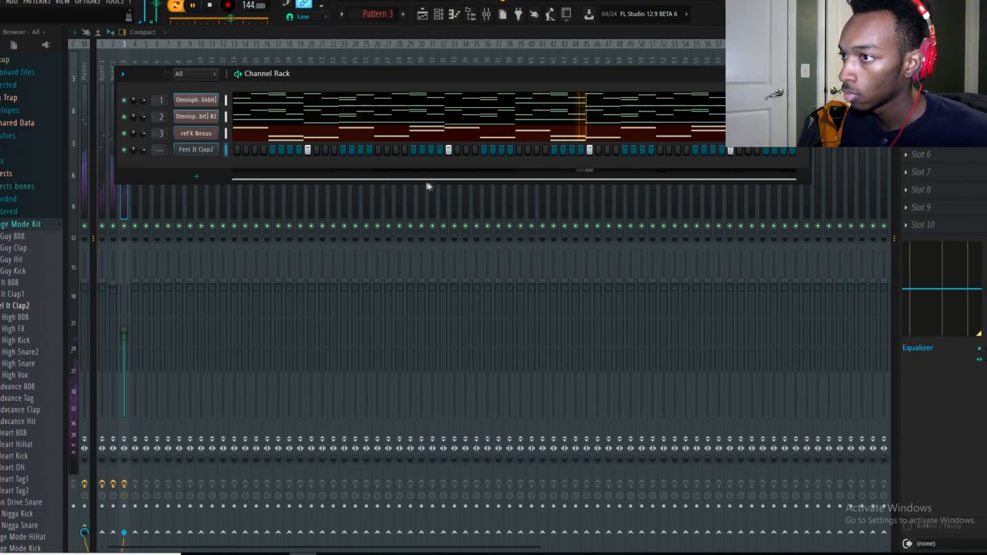
{"action": "key", "text": "space"}
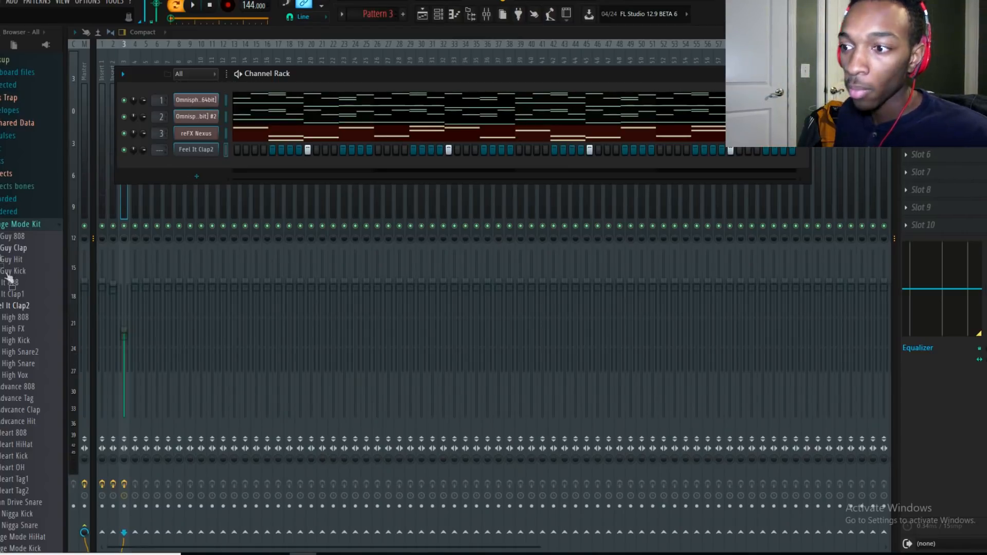
Audition snares from the Trap drum kit and replace the Feel It Clap2 channel's sample with DDB Snare 22.
{"action": "left_click", "coordinate": [14, 97]}
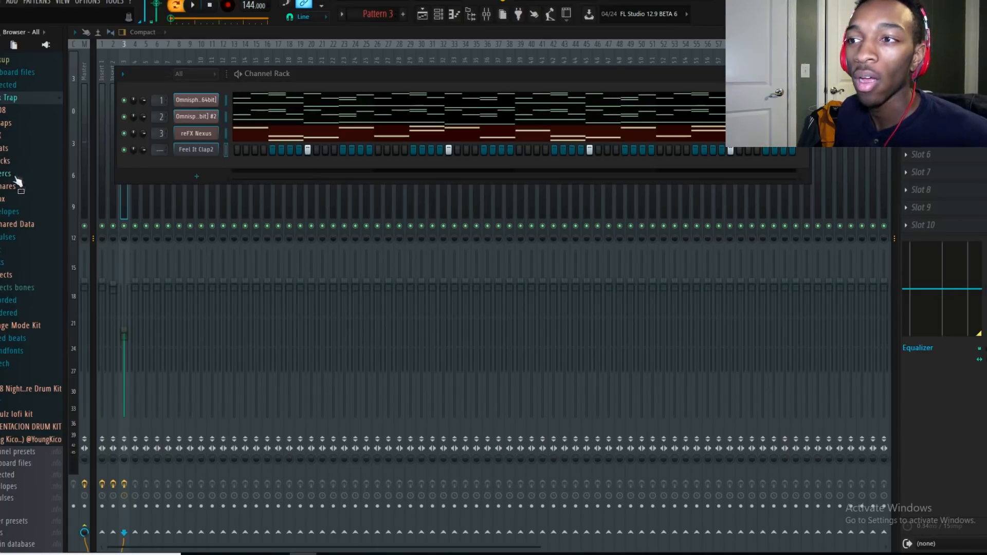
{"action": "left_click", "coordinate": [11, 190]}
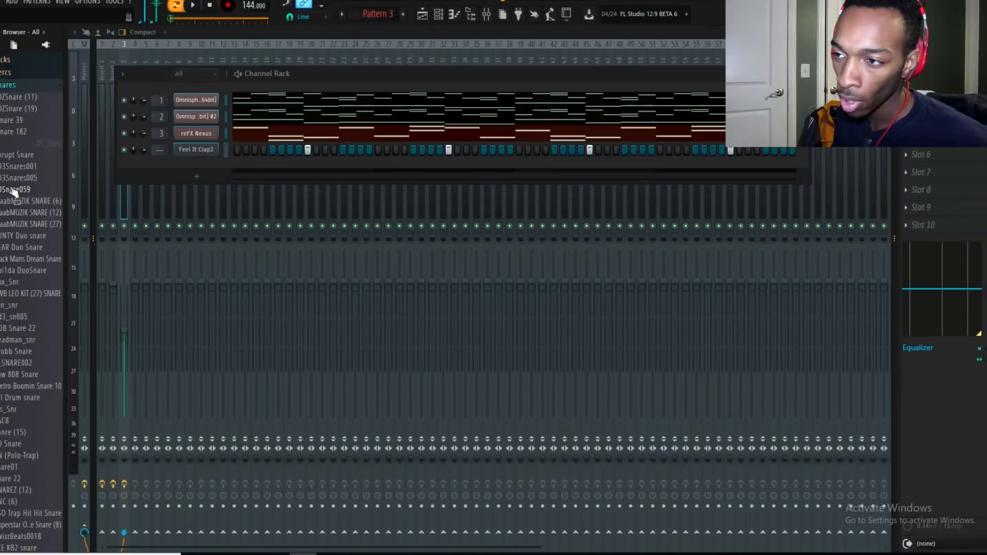
{"action": "left_click", "coordinate": [6, 249]}
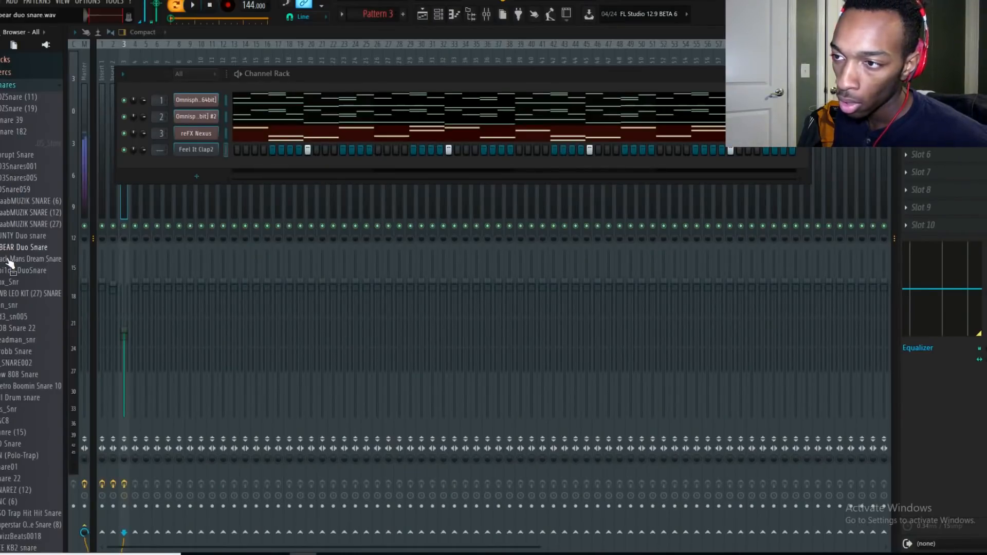
{"action": "left_click", "coordinate": [18, 306]}
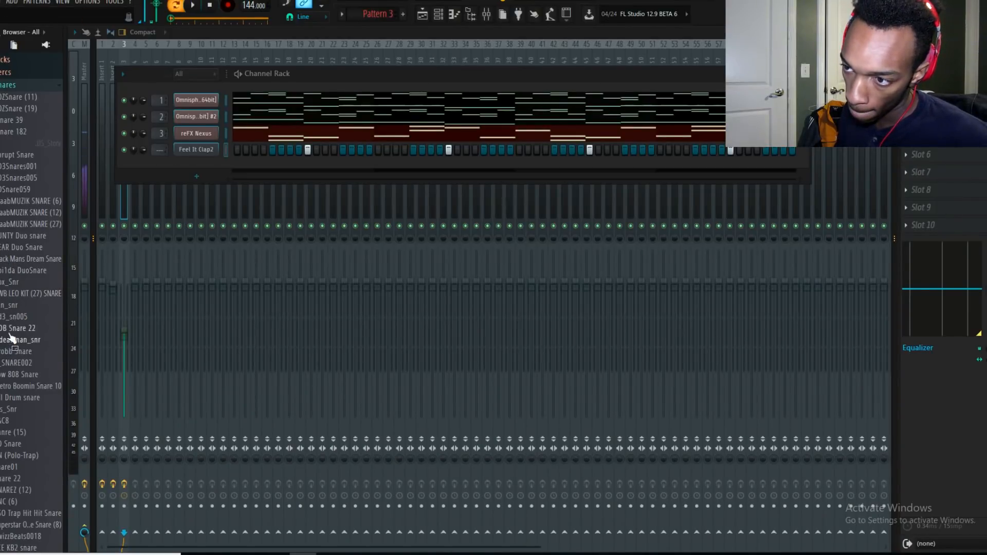
{"action": "left_click_drag", "start_coordinate": [10, 334], "coordinate": [198, 155]}
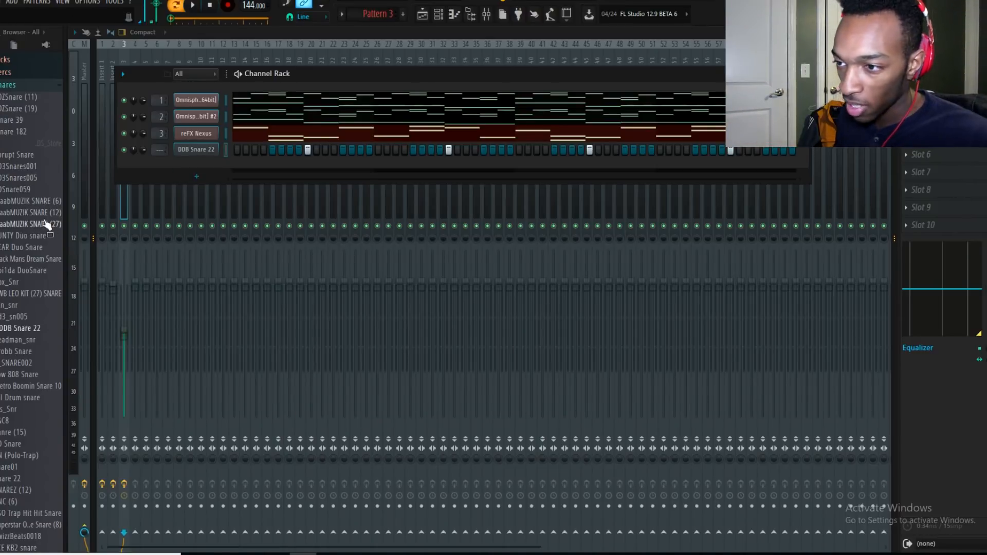
Add Feel It Clap2 as a separate channel below DDB Snare 22, with hits on steps 9, 25, 41 and 57, and play.
{"action": "scroll", "coordinate": [14, 271], "scroll_direction": "down", "scroll_amount": 3}
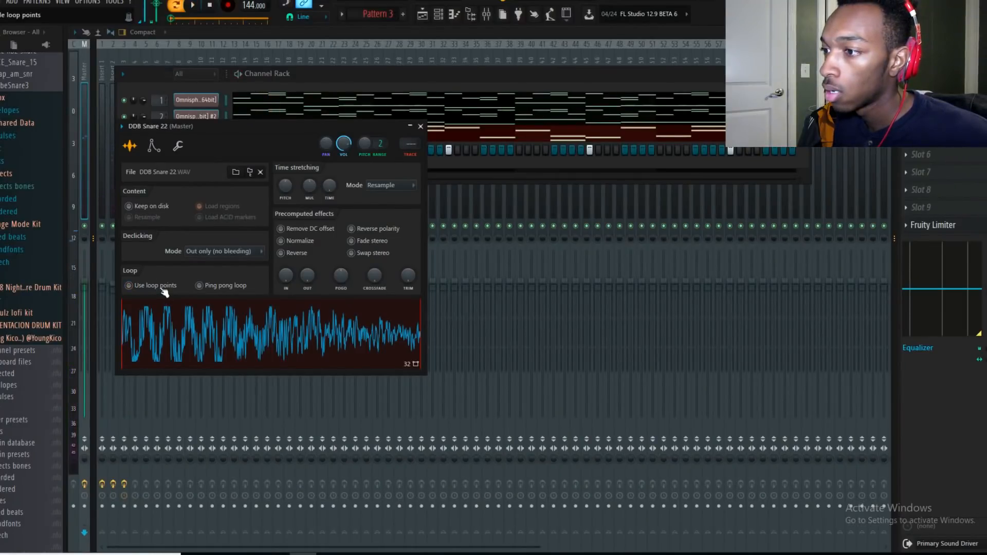
{"action": "left_click", "coordinate": [438, 70]}
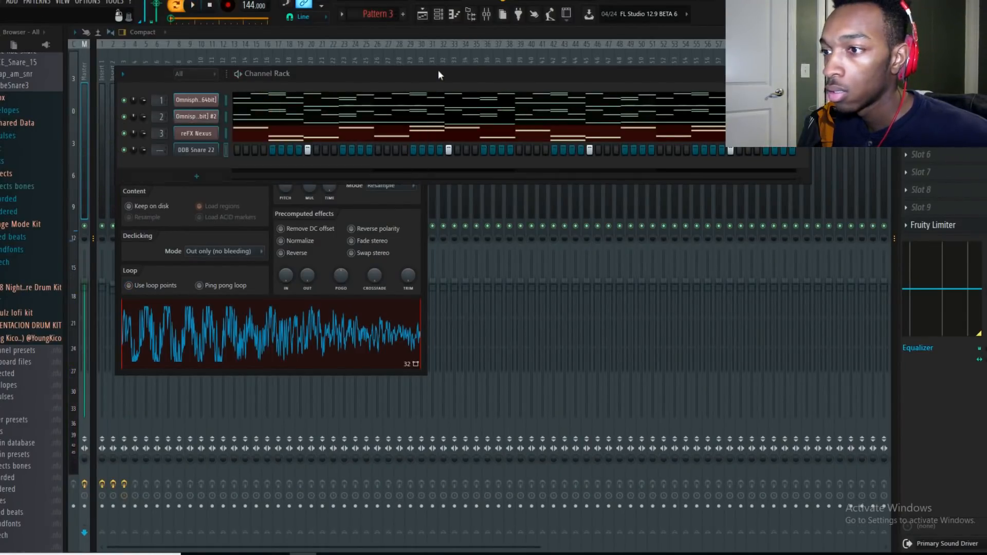
{"action": "left_click", "coordinate": [32, 226]}
{"action": "left_click", "coordinate": [21, 307]}
{"action": "left_click_drag", "start_coordinate": [23, 308], "coordinate": [209, 177]}
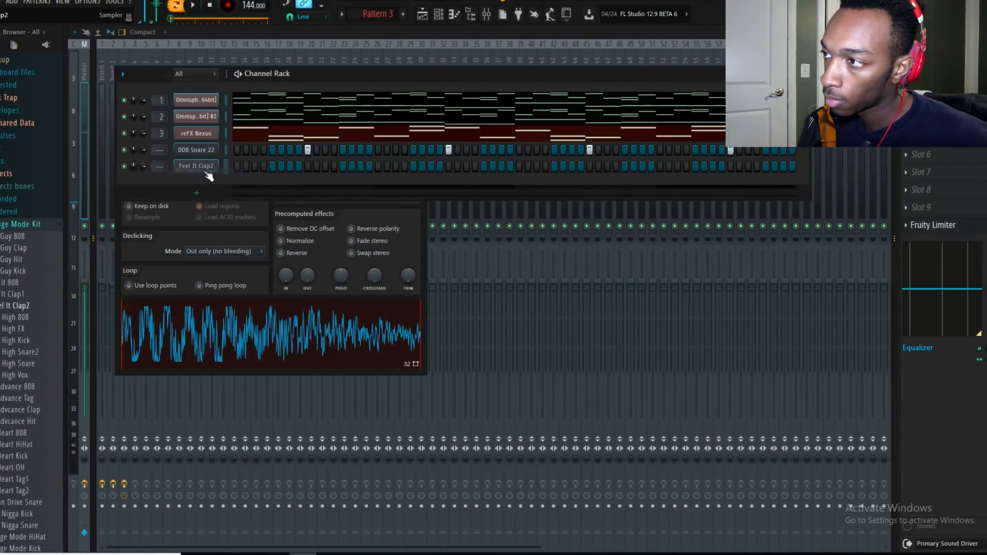
{"action": "left_click", "coordinate": [308, 166]}
{"action": "key", "text": "space"}
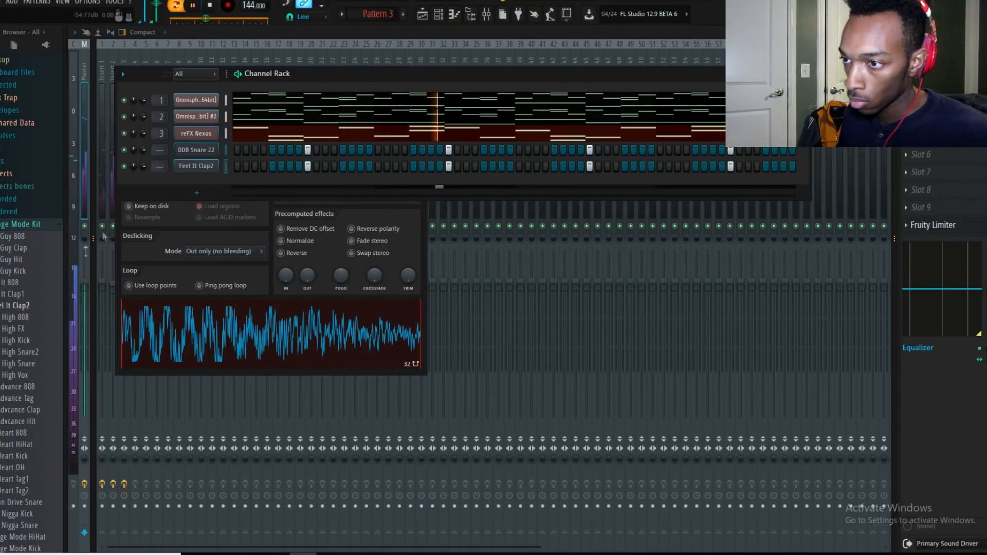
Audition the Guy Clap sample and try a Feel It Clap2 hit on step 11 around the step 9 hit.
{"action": "left_click", "coordinate": [16, 248]}
{"action": "key", "text": "space"}
{"action": "left_click", "coordinate": [325, 166]}
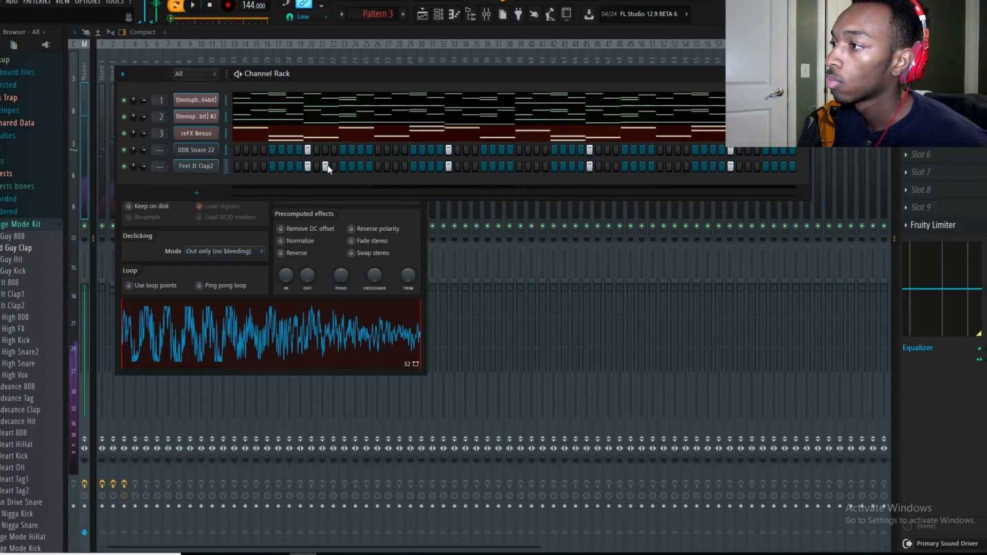
{"action": "key", "text": "space"}
{"action": "right_click", "coordinate": [308, 167]}
{"action": "right_click", "coordinate": [325, 166]}
{"action": "left_click", "coordinate": [307, 166]}
Play the pattern and add an extra DDB Snare 22 hit on step 15.
{"action": "key", "text": "space"}
{"action": "left_click", "coordinate": [360, 149]}
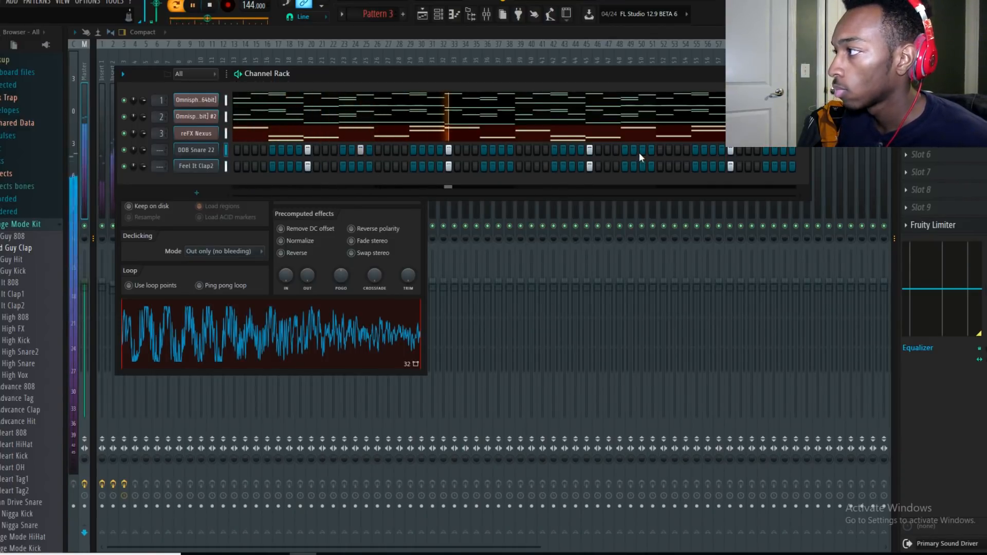
Add DDB Snare 22 and Feel It Clap2 hits on step 43, plus a DDB Snare 22 hit on step 51, and play.
{"action": "left_click", "coordinate": [607, 150]}
{"action": "left_click", "coordinate": [607, 166]}
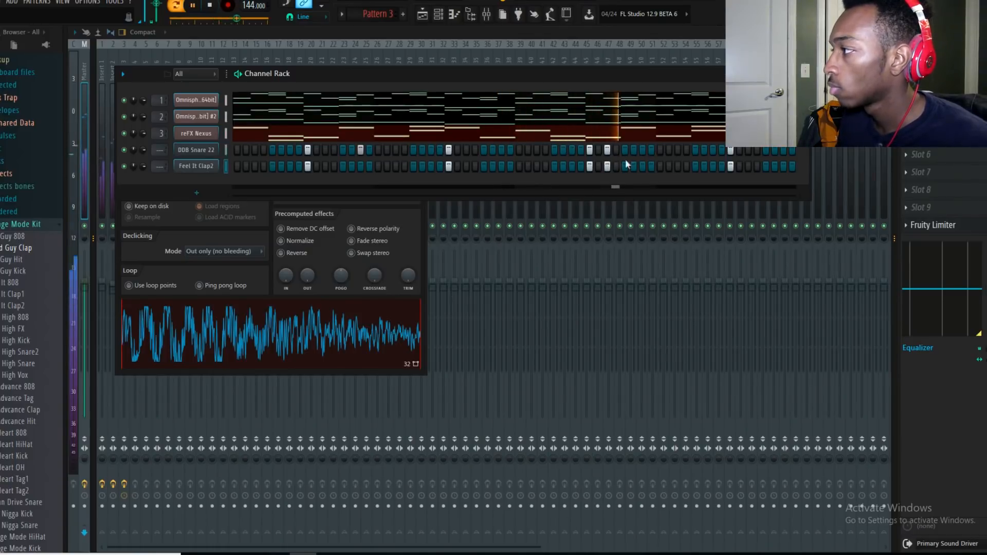
{"action": "key", "text": "space"}
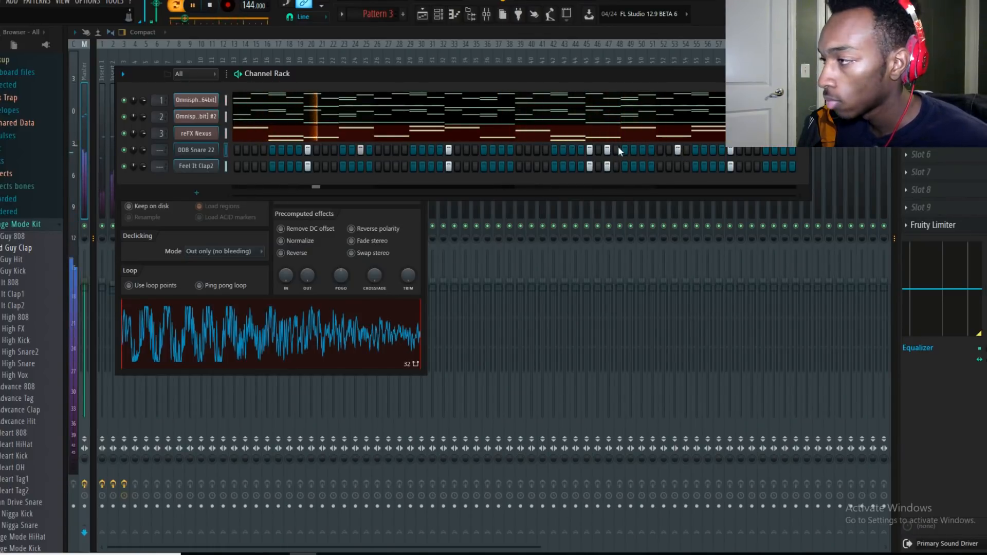
{"action": "key", "text": "space"}
Add Mad High Snare2 as a channel above Feel It Clap2, with hits on steps 9, 15 and 41, and play.
{"action": "scroll", "coordinate": [32, 249], "scroll_direction": "down", "scroll_amount": 8}
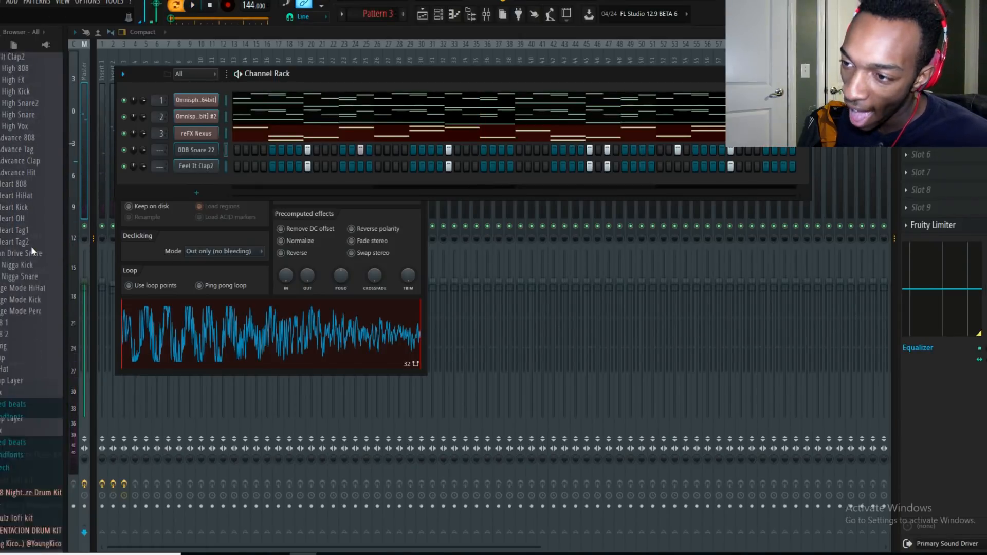
{"action": "scroll", "coordinate": [28, 329], "scroll_direction": "up", "scroll_amount": 4}
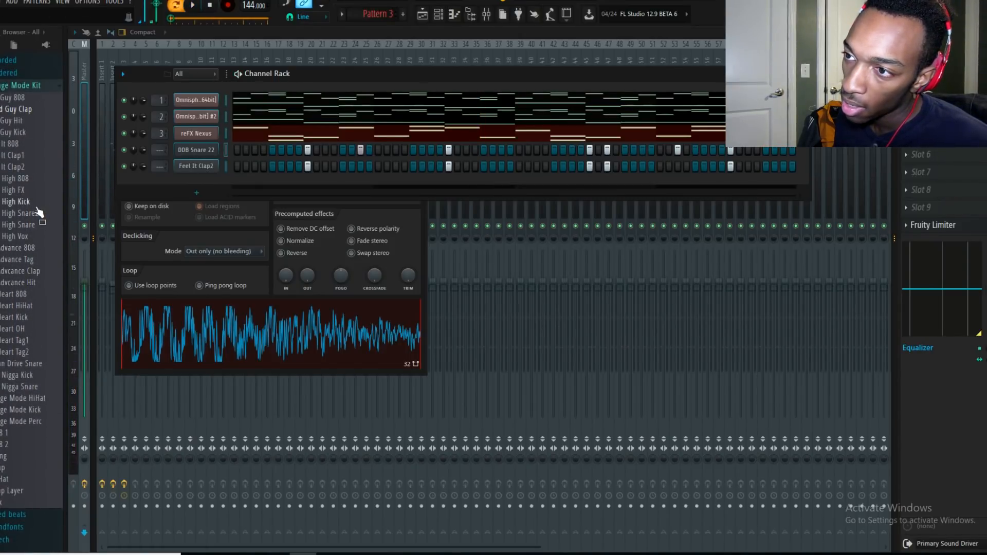
{"action": "left_click_drag", "start_coordinate": [36, 213], "coordinate": [209, 182]}
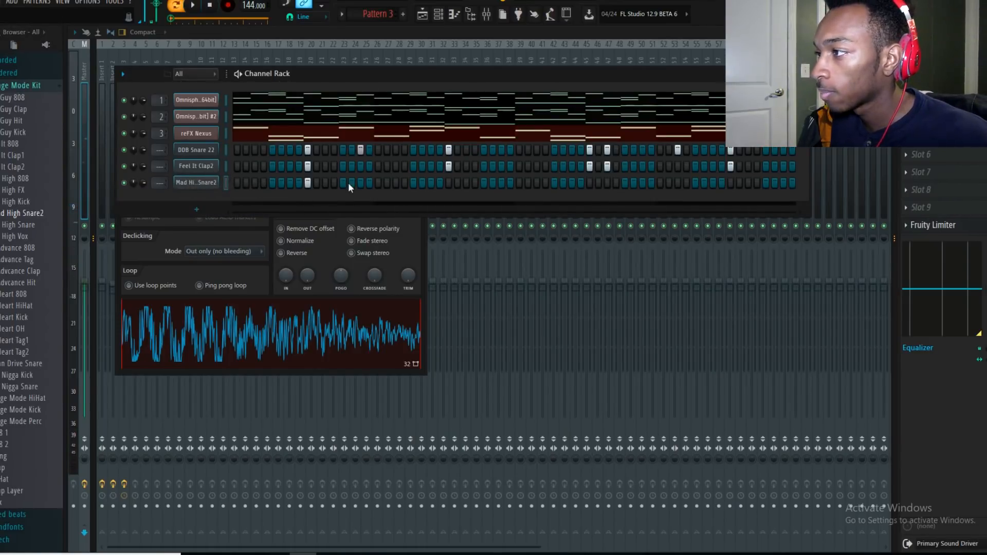
{"action": "key", "text": "alt+Up"}
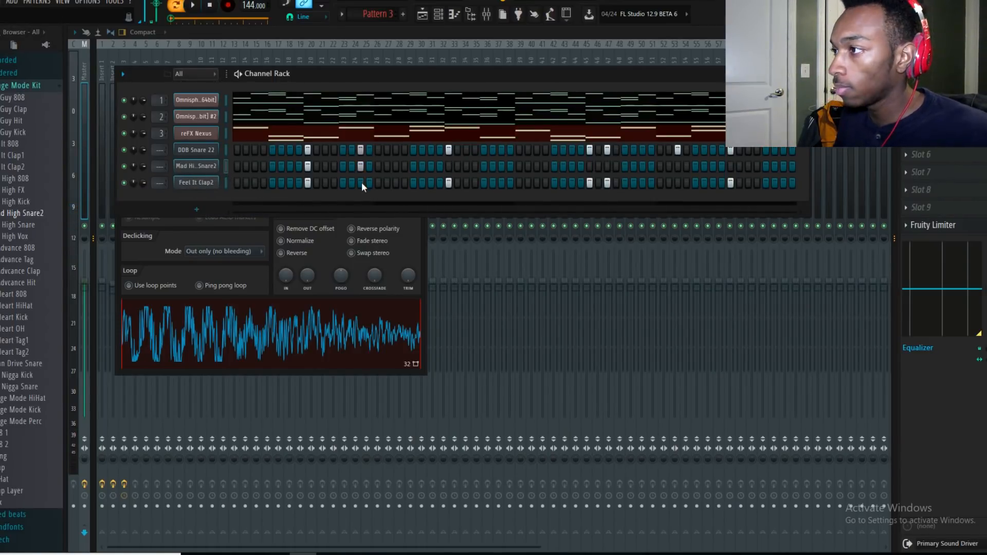
{"action": "left_click", "coordinate": [590, 166]}
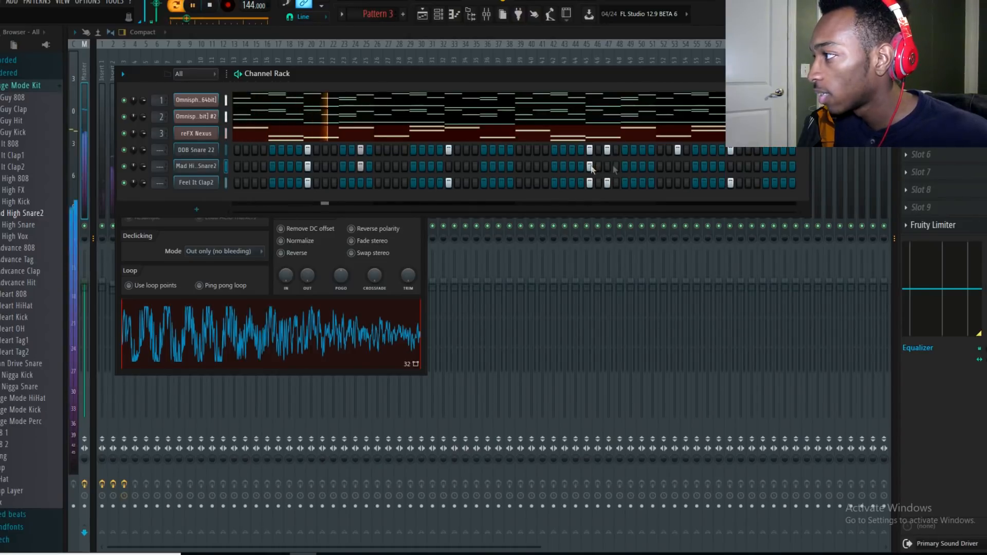
{"action": "key", "text": "space"}
{"action": "left_click", "coordinate": [197, 167]}
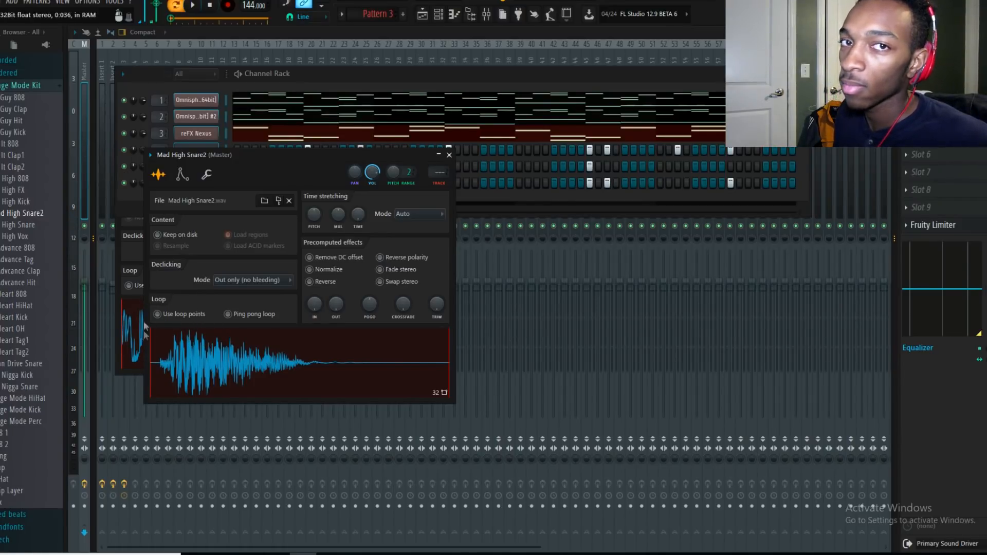
{"action": "left_click", "coordinate": [334, 84]}
{"action": "key", "text": "space"}
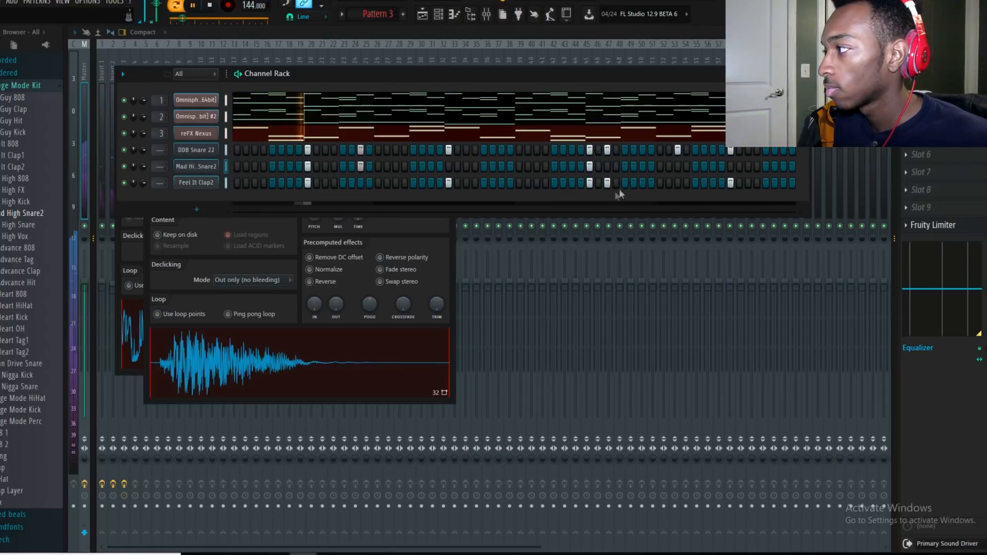
Add DDB Snare 22 hits on steps 47, 62 and 63, and Feel It Clap2 hits on steps 47, 51, 62 and 63.
{"action": "left_click", "coordinate": [643, 149]}
{"action": "left_click", "coordinate": [678, 183]}
{"action": "left_click", "coordinate": [642, 182]}
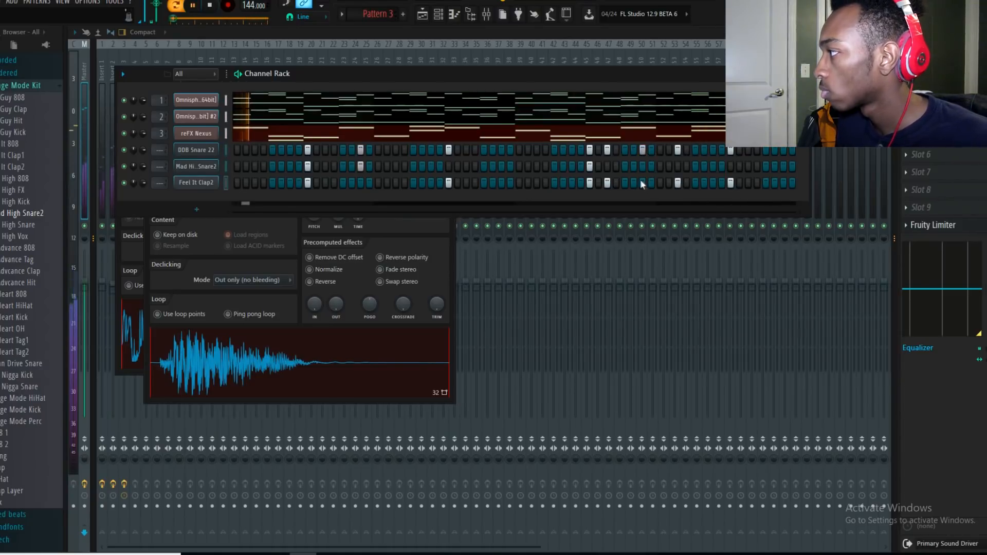
{"action": "left_click", "coordinate": [775, 150]}
{"action": "left_click", "coordinate": [783, 149]}
{"action": "left_click", "coordinate": [784, 182]}
{"action": "left_click", "coordinate": [774, 182]}
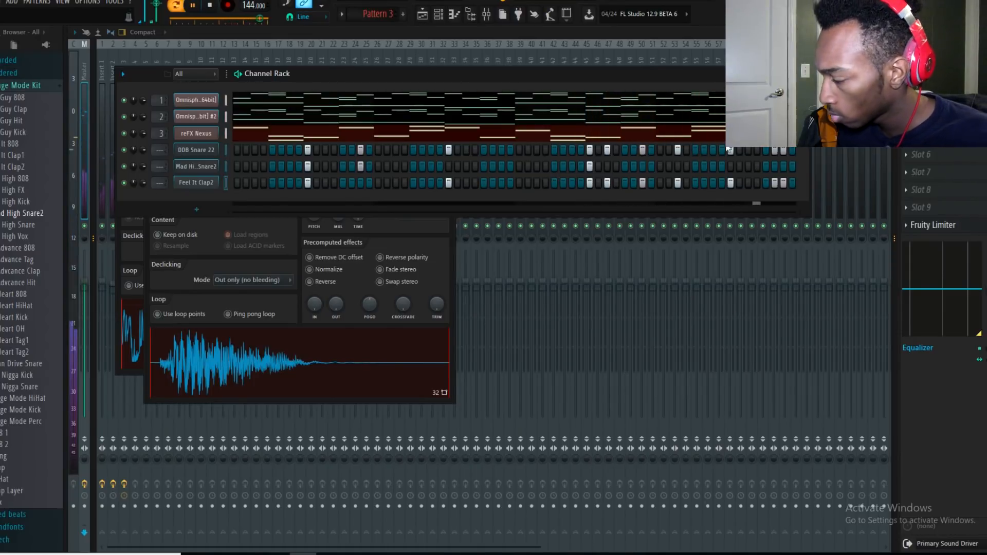
Move the Feel It Clap2 hits on steps 43, 47, 51, 62 and 63 to the Mad High Snare2 channel.
{"action": "left_click", "coordinate": [775, 183]}
{"action": "left_click", "coordinate": [783, 183]}
{"action": "left_click", "coordinate": [784, 166]}
{"action": "left_click", "coordinate": [774, 166]}
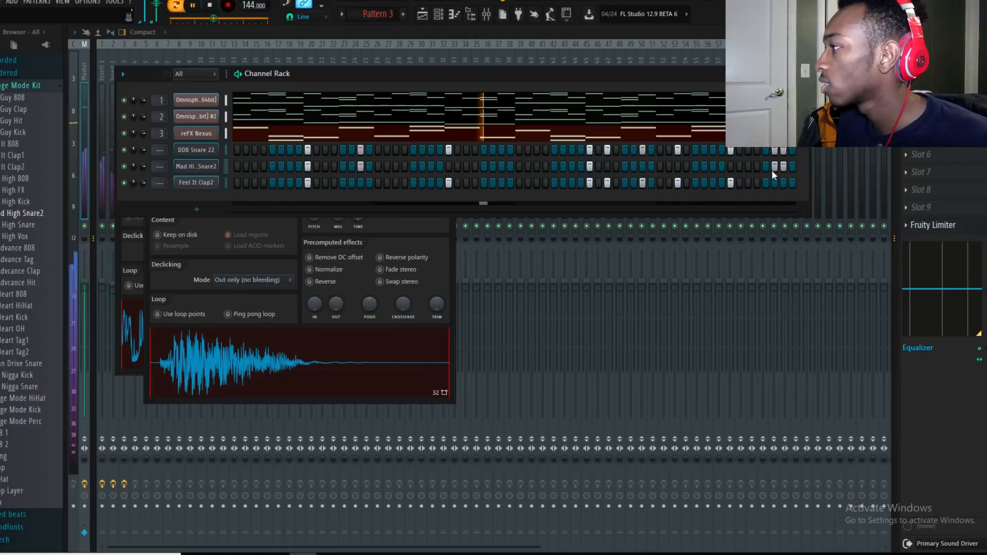
{"action": "left_click", "coordinate": [607, 166]}
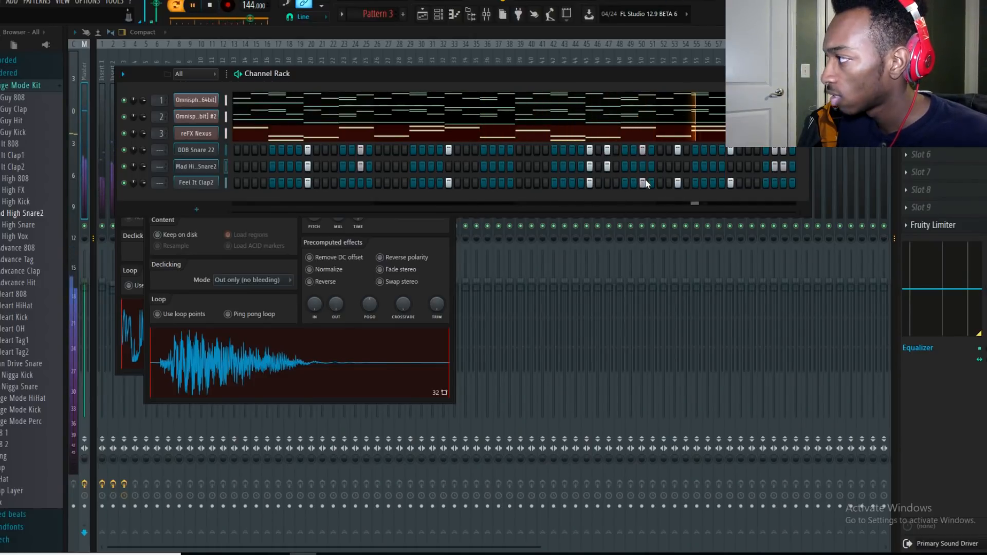
{"action": "left_click", "coordinate": [643, 182]}
{"action": "left_click", "coordinate": [643, 166]}
{"action": "left_click", "coordinate": [678, 182]}
{"action": "left_click", "coordinate": [678, 166]}
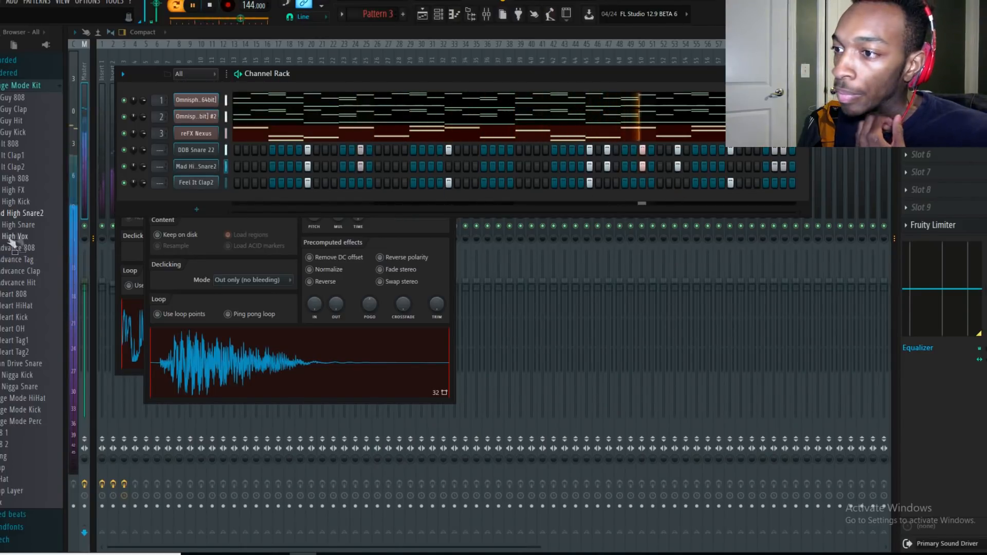
Audition the Bad Guy samples in the drum kit and add Bad Guy Hit as a channel above DDB Snare 22.
{"action": "left_click", "coordinate": [19, 84]}
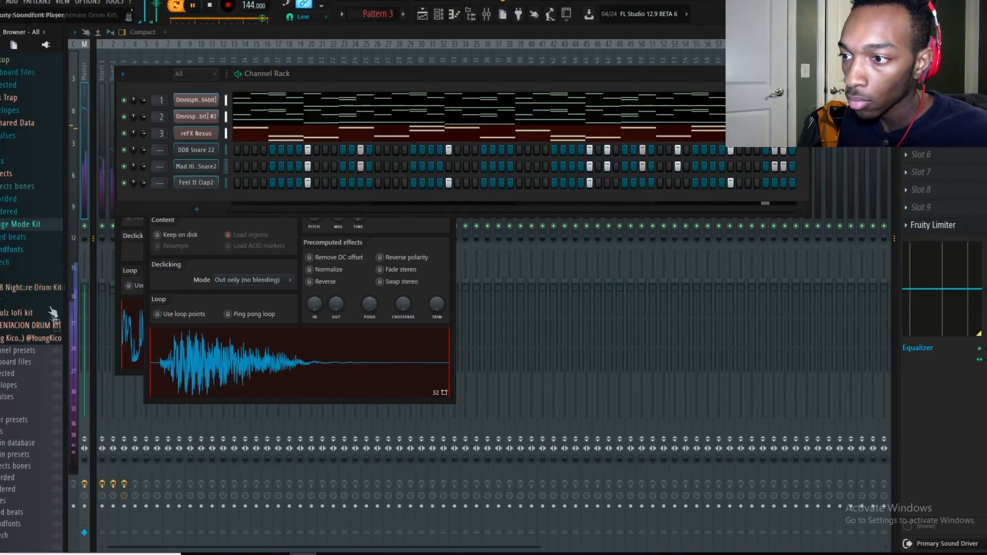
{"action": "left_click", "coordinate": [33, 225]}
{"action": "key", "text": "space"}
{"action": "left_click", "coordinate": [20, 248]}
{"action": "left_click", "coordinate": [2, 261]}
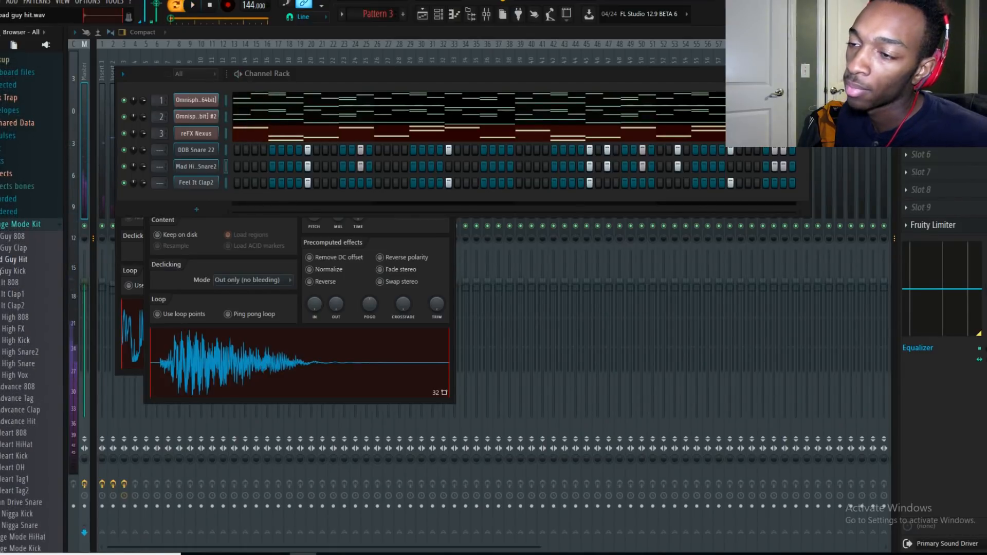
{"action": "left_click_drag", "start_coordinate": [156, 258], "coordinate": [203, 151]}
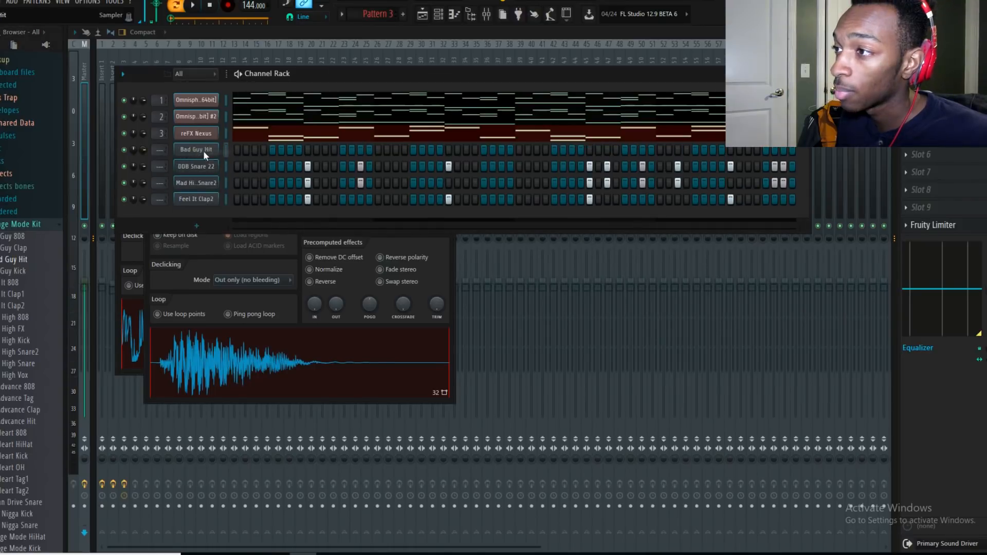
Fill the Bad Guy Hit channel with a hit every two steps and normalize its sample.
{"action": "right_click", "coordinate": [203, 150]}
{"action": "left_click", "coordinate": [316, 183]}
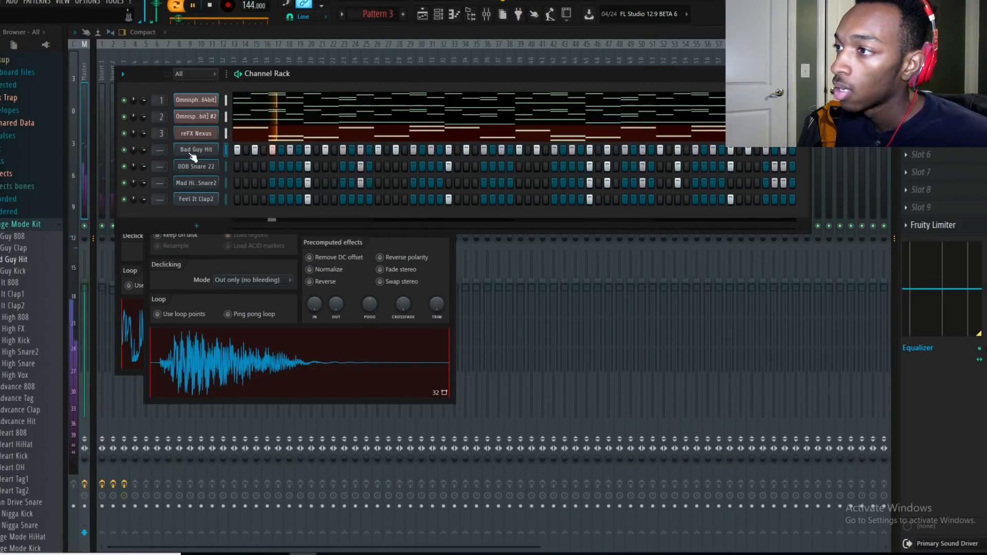
{"action": "left_click", "coordinate": [213, 149]}
{"action": "left_click", "coordinate": [348, 286]}
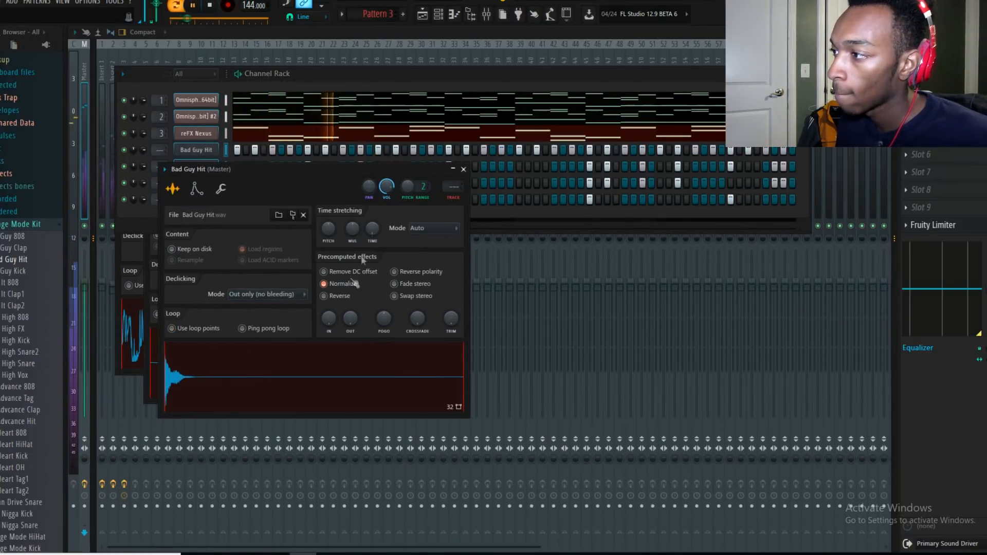
{"action": "left_click", "coordinate": [309, 76]}
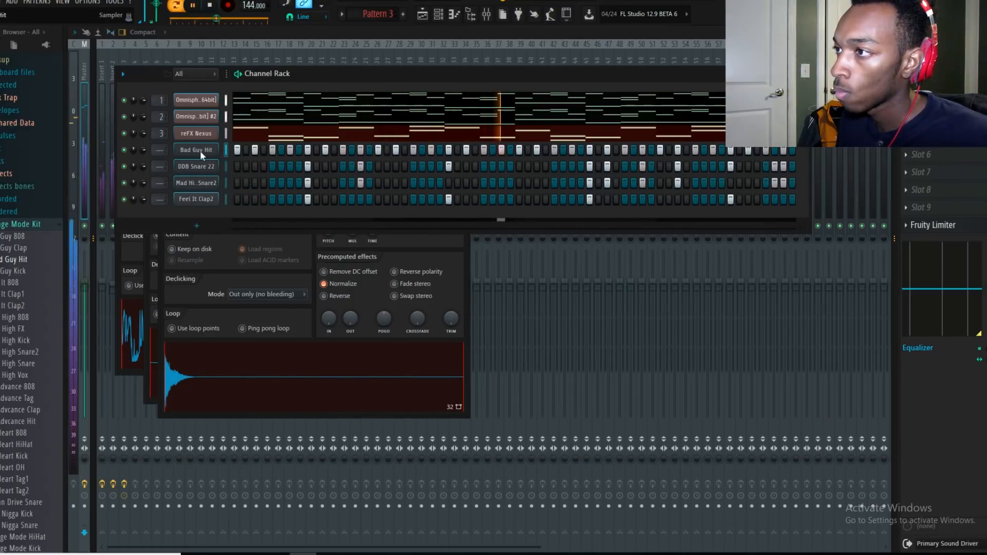
Open Bad Guy Hit in the piano roll and lengthen all C5 notes to run end to end across four bars.
{"action": "right_click", "coordinate": [246, 150]}
{"action": "left_click", "coordinate": [253, 157]}
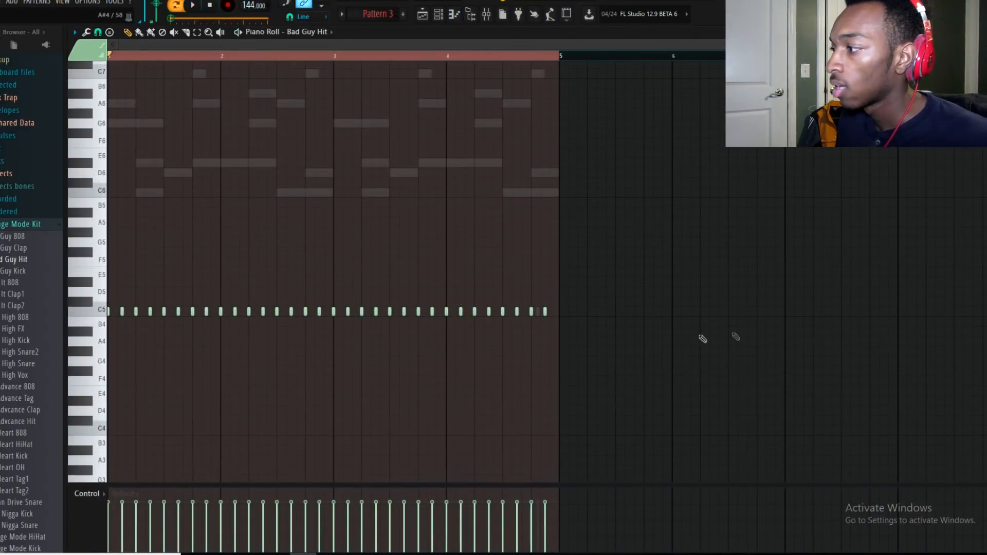
{"action": "key", "text": "ctrl+a"}
{"action": "left_click", "coordinate": [596, 319], "text": "ctrl"}
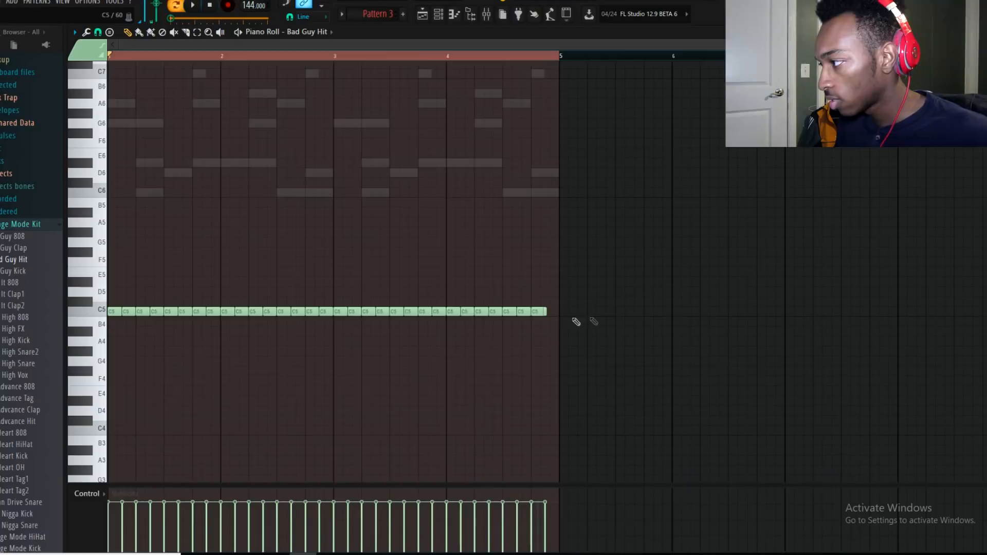
{"action": "scroll", "coordinate": [561, 314], "scroll_direction": "up", "scroll_amount": 3}
{"action": "scroll", "coordinate": [556, 310], "scroll_direction": "down", "scroll_amount": 3}
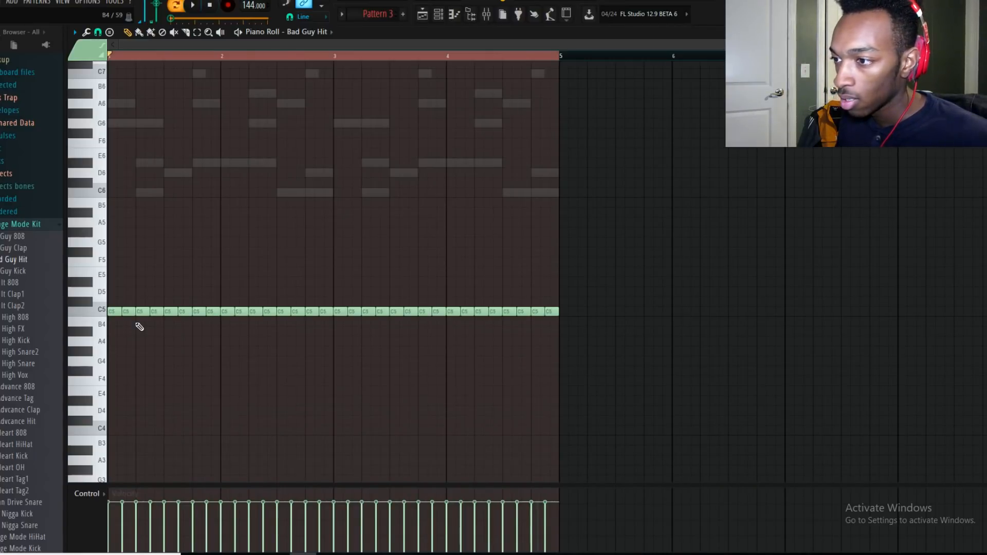
Chop the fourth C5 note in bar 1 into four short notes with the Chopper's Default pattern, and play briefly.
{"action": "left_click", "coordinate": [146, 310]}
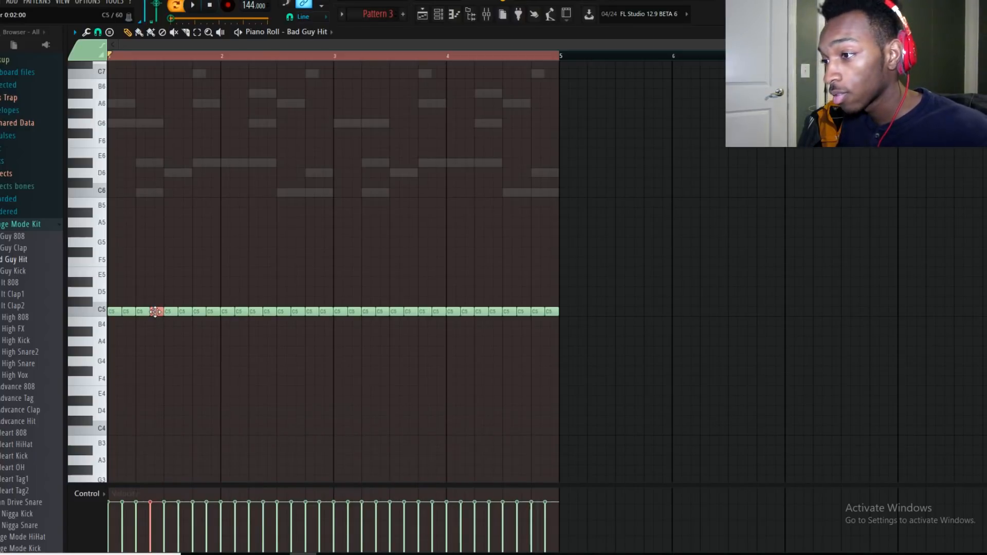
{"action": "key", "text": "ctrl+u"}
{"action": "left_click", "coordinate": [400, 334]}
{"action": "key", "text": "space"}
{"action": "key", "text": "space"}
Add a D#4 note directly after the C5 roll and chop it into four short notes.
{"action": "left_click_drag", "start_coordinate": [171, 402], "coordinate": [165, 412]}
{"action": "key", "text": "ctrl+u"}
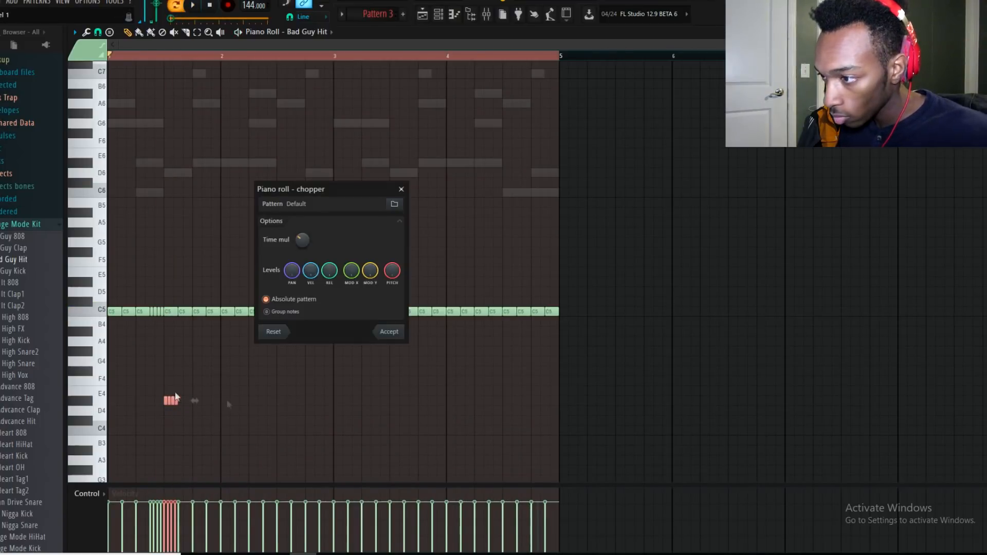
{"action": "left_click", "coordinate": [390, 332]}
Turn the D#4 roll into a descending run by lowering its last three notes to D4, C4 and A3.
{"action": "scroll", "coordinate": [142, 429], "scroll_direction": "up", "scroll_amount": 4}
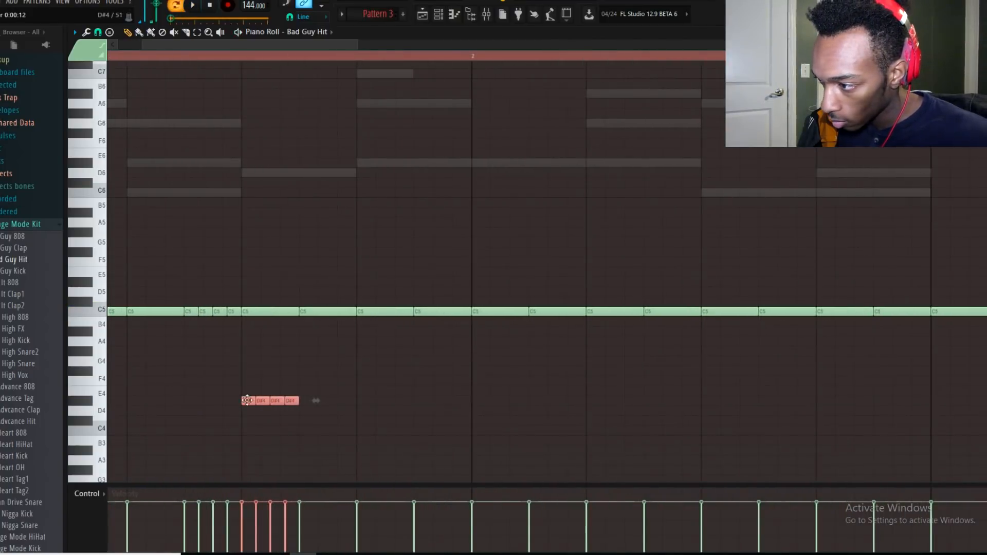
{"action": "left_click", "coordinate": [262, 400]}
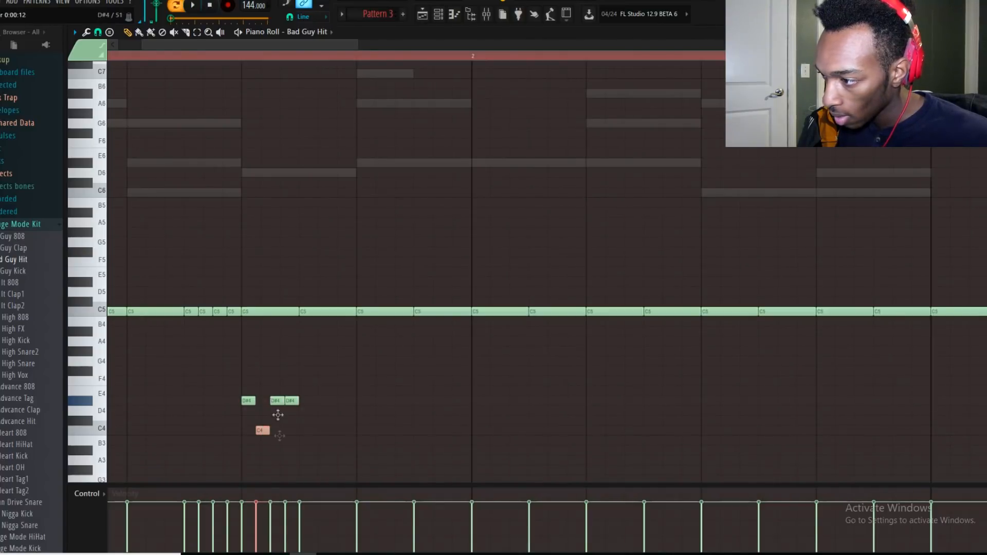
{"action": "left_click_drag", "start_coordinate": [292, 404], "coordinate": [293, 483]}
{"action": "left_click_drag", "start_coordinate": [269, 452], "coordinate": [262, 397]}
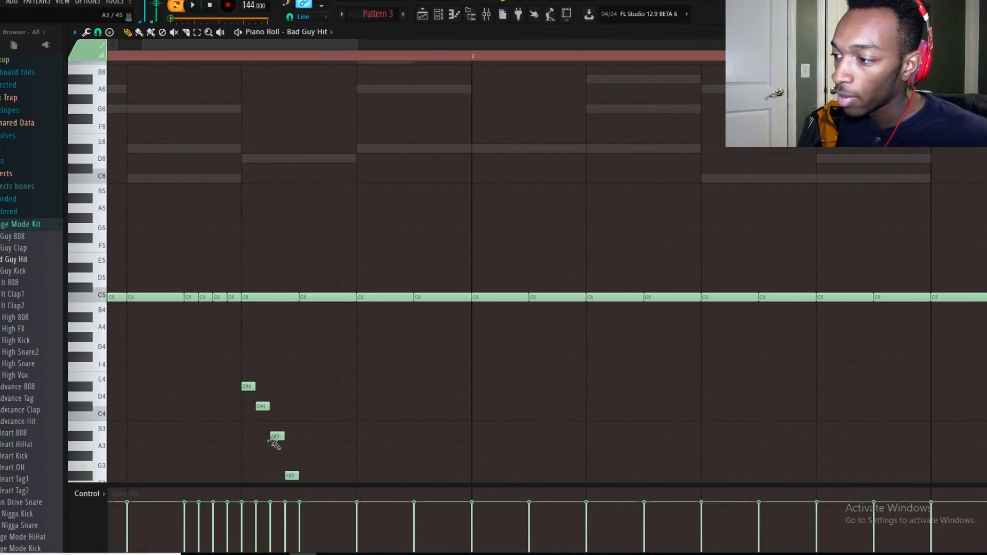
{"action": "left_click_drag", "start_coordinate": [291, 479], "coordinate": [286, 448]}
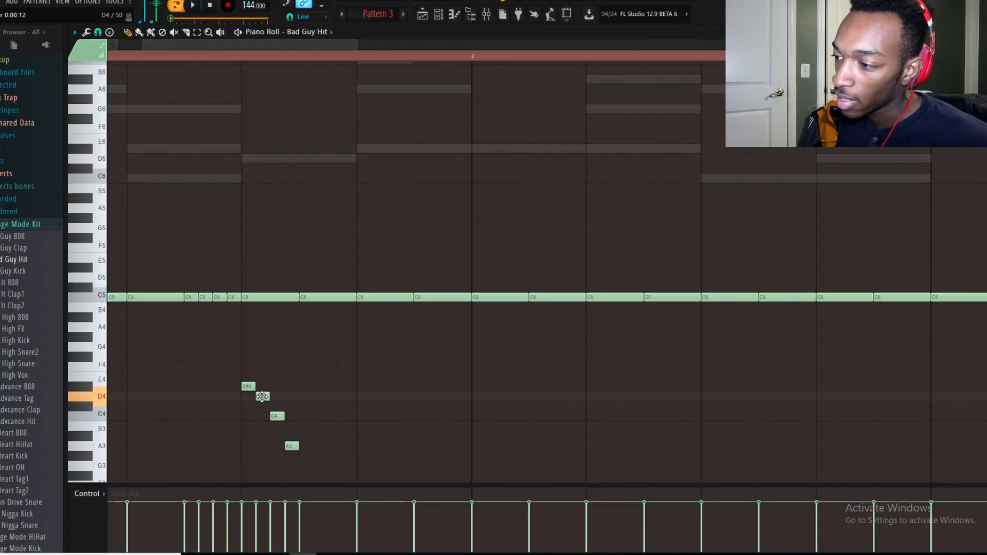
Play the pattern, move the descending D#4 to A3 run one beat later in bar 1, and play again.
{"action": "scroll", "coordinate": [336, 329], "scroll_direction": "down", "scroll_amount": 3}
{"action": "scroll", "coordinate": [364, 309], "scroll_direction": "down", "scroll_amount": 4}
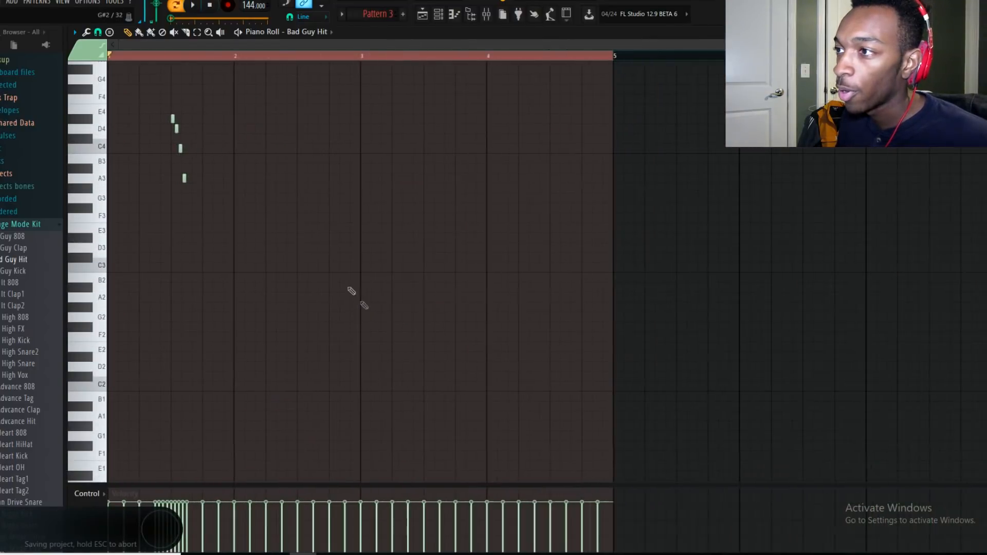
{"action": "scroll", "coordinate": [288, 288], "scroll_direction": "up", "scroll_amount": 2}
{"action": "key", "text": "space"}
{"action": "scroll", "coordinate": [255, 278], "scroll_direction": "up", "scroll_amount": 3}
{"action": "left_click_drag", "start_coordinate": [216, 468], "coordinate": [110, 397]}
{"action": "left_click_drag", "start_coordinate": [173, 385], "coordinate": [202, 389]}
{"action": "key", "text": "space"}
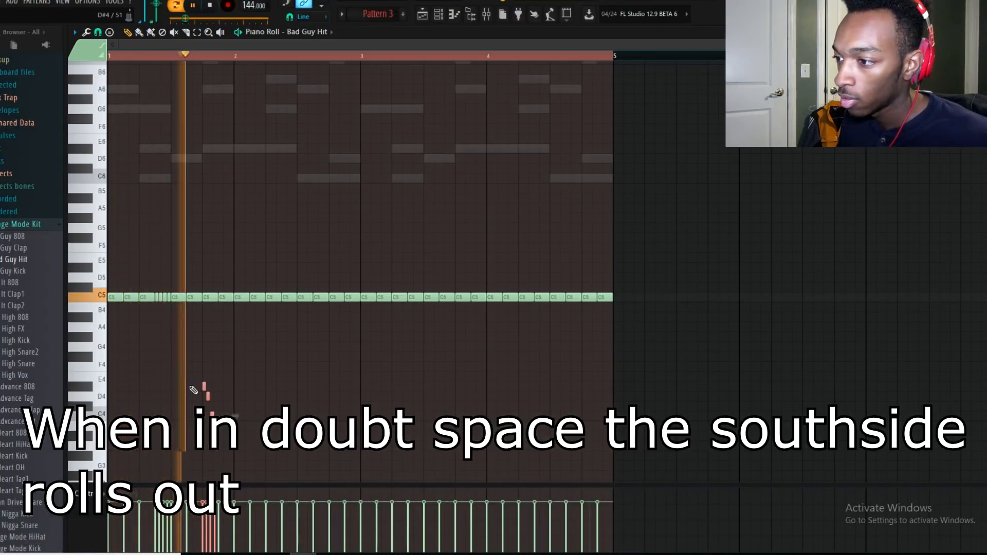
{"action": "key", "text": "space"}
Add an E4 note on the second eighth of bar 2, chop it into four short notes, and play.
{"action": "left_click", "coordinate": [289, 439]}
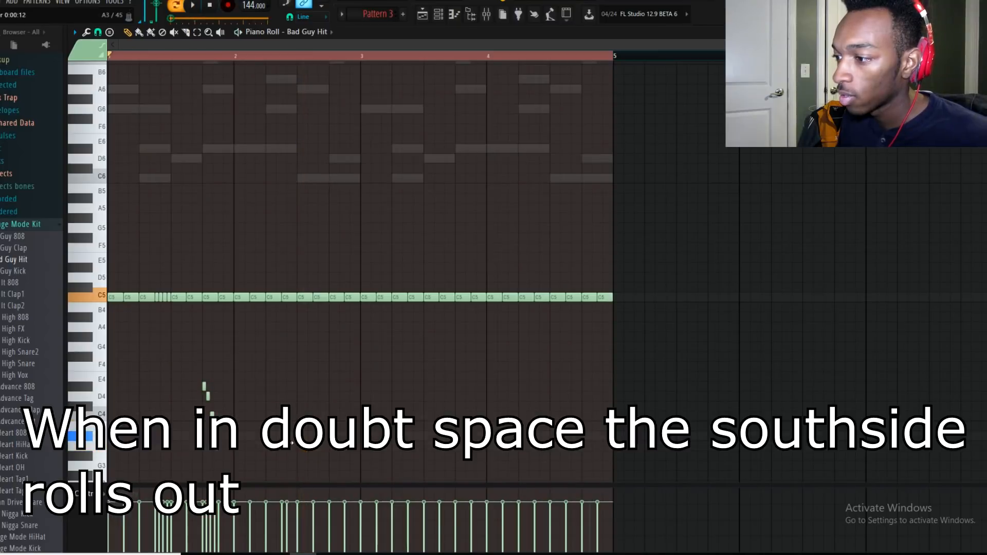
{"action": "left_click", "coordinate": [304, 298]}
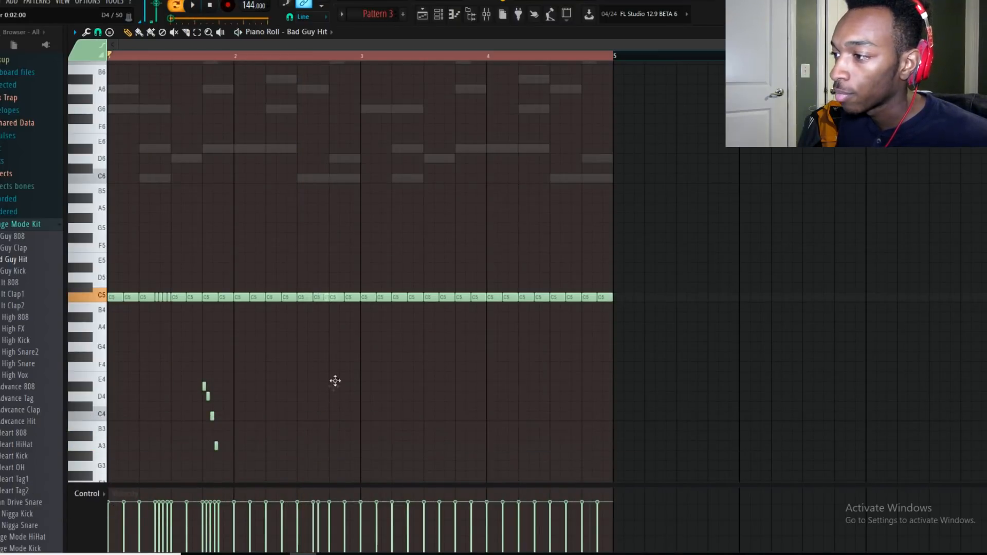
{"action": "left_click_drag", "start_coordinate": [257, 377], "coordinate": [256, 369]}
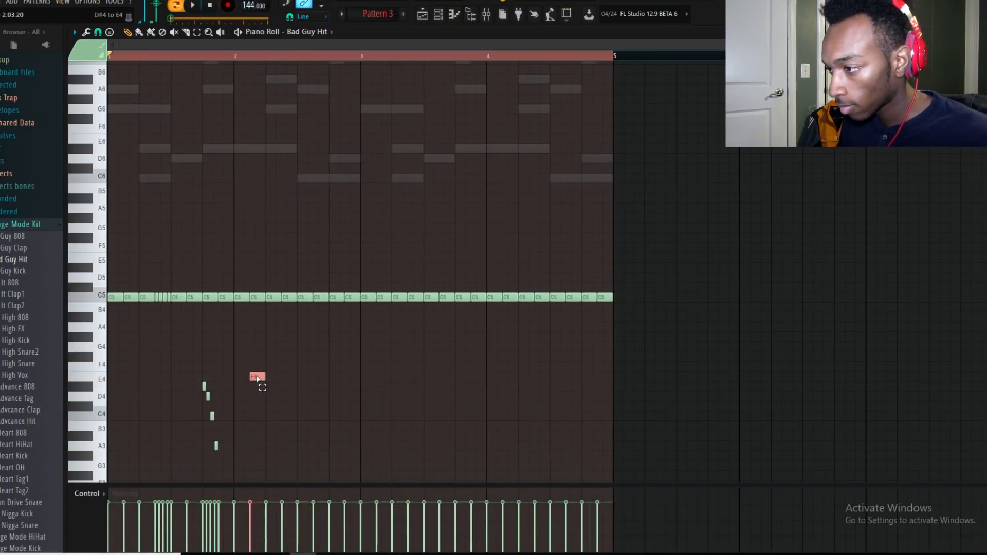
{"action": "key", "text": "ctrl+u"}
{"action": "key", "text": "space"}
{"action": "left_click", "coordinate": [388, 334]}
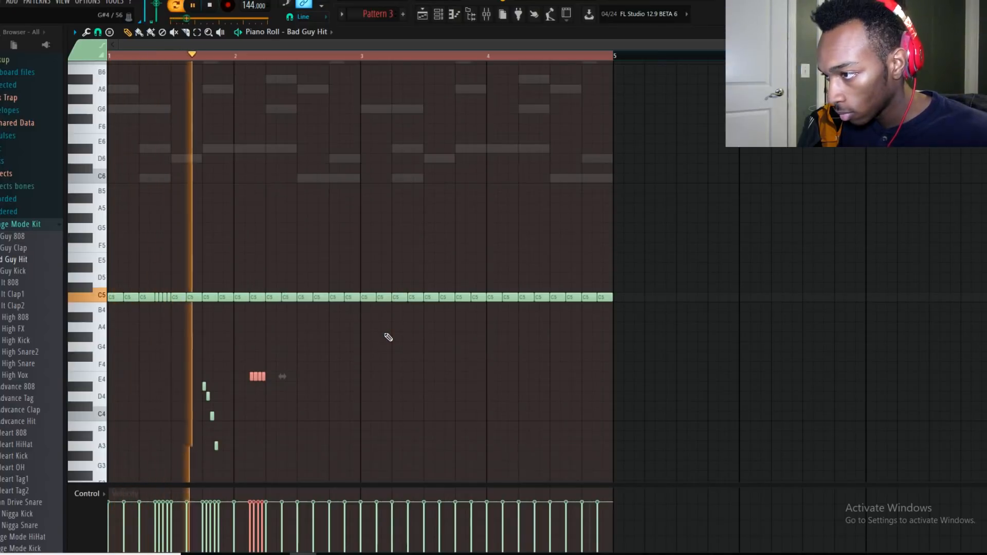
Stop playback, add a C4 note on beat 4 of bar 2, and chop it into four short notes.
{"action": "key", "text": "space"}
{"action": "left_click", "coordinate": [337, 356]}
{"action": "left_click_drag", "start_coordinate": [337, 357], "coordinate": [329, 421]}
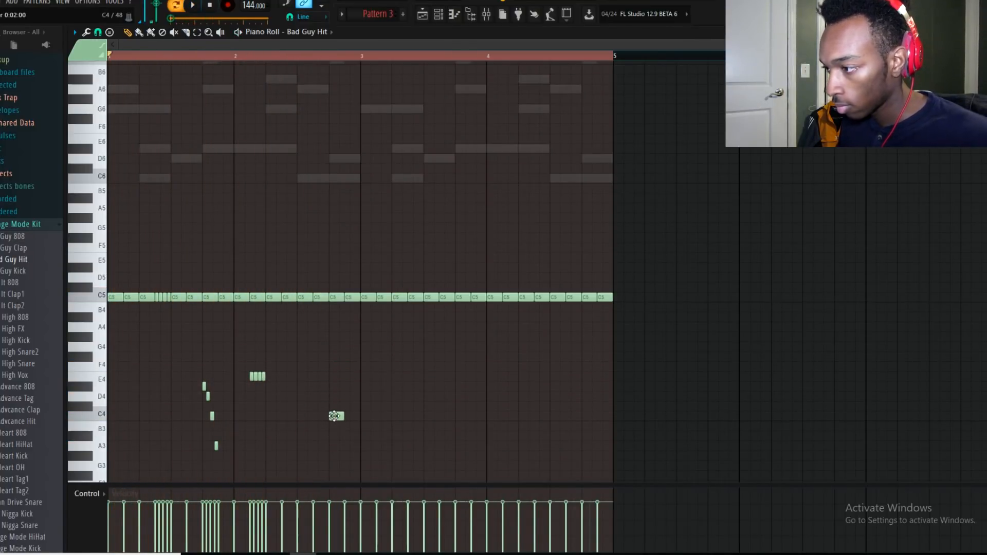
{"action": "key", "text": "ctrl+u"}
{"action": "left_click", "coordinate": [399, 336]}
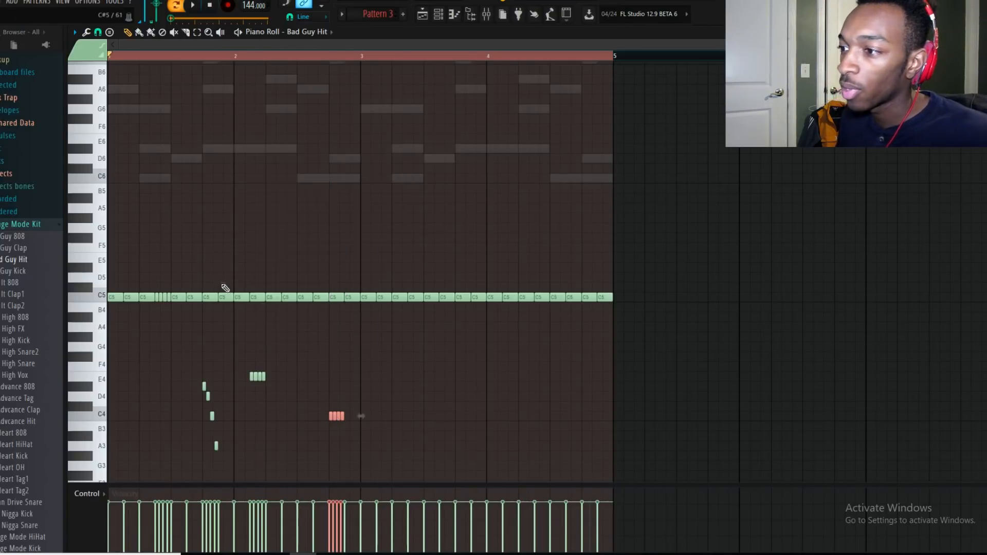
Replace the C5 note on beat 2 of bar 2 with a four-note C#5 roll, play it, and place a note near bar 3's middle.
{"action": "left_click", "coordinate": [192, 268]}
{"action": "left_click_drag", "start_coordinate": [274, 277], "coordinate": [289, 281]}
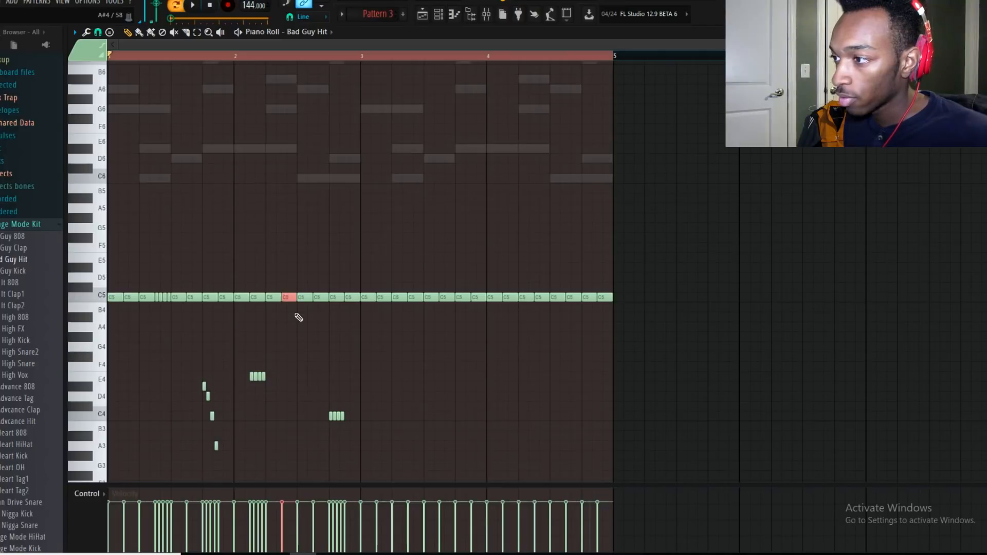
{"action": "key", "text": "ctrl+u"}
{"action": "key", "text": "Return"}
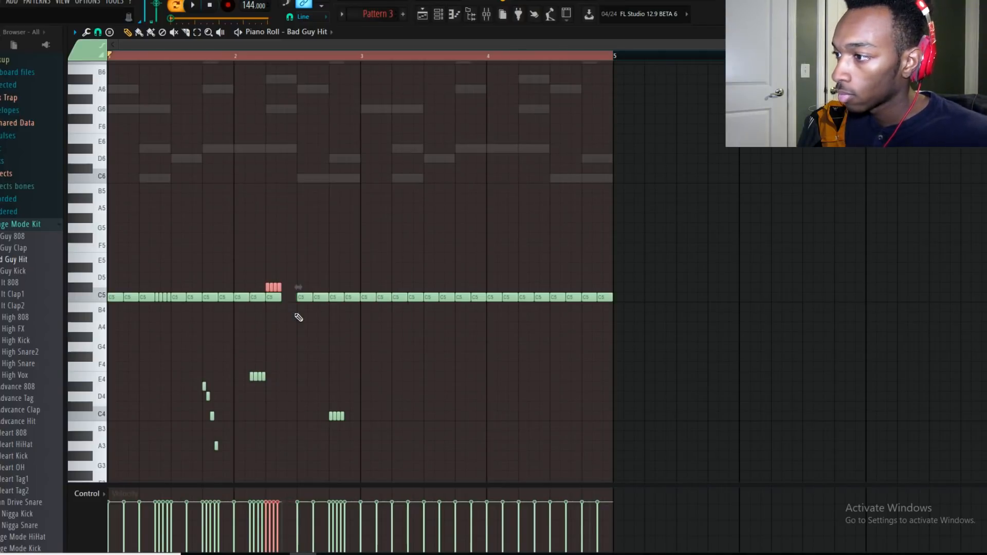
{"action": "key", "text": "space"}
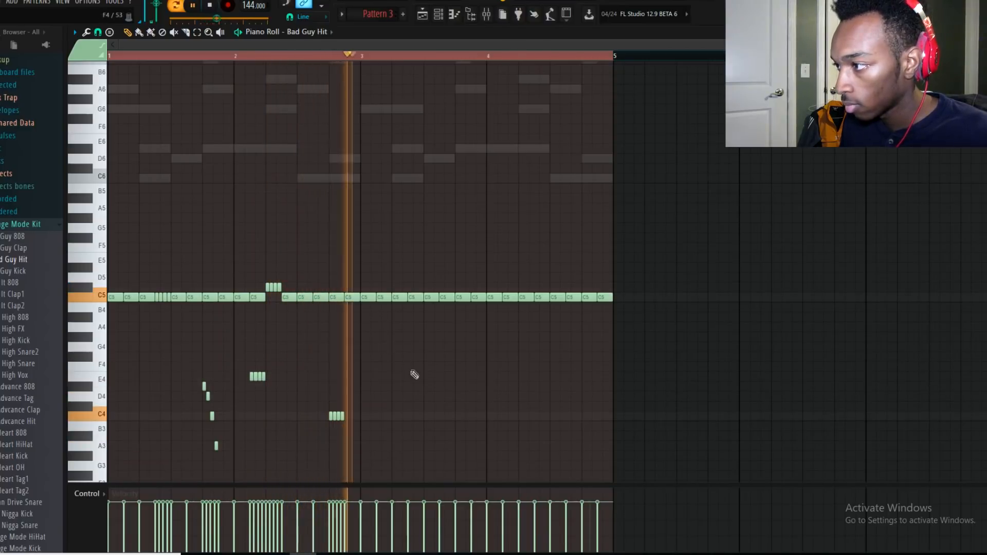
{"action": "key", "text": "space"}
{"action": "left_click_drag", "start_coordinate": [441, 417], "coordinate": [418, 421]}
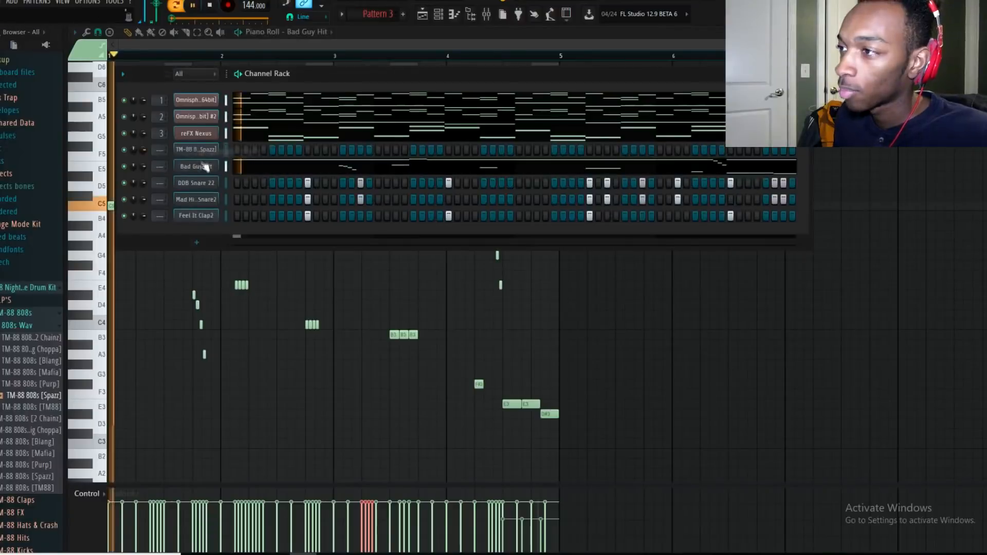
Open the TM-88 808s [Spazz] channel's piano roll, place a one-beat D7 note at the start of bar 1, and play.
{"action": "right_click", "coordinate": [210, 149]}
{"action": "left_click", "coordinate": [242, 149]}
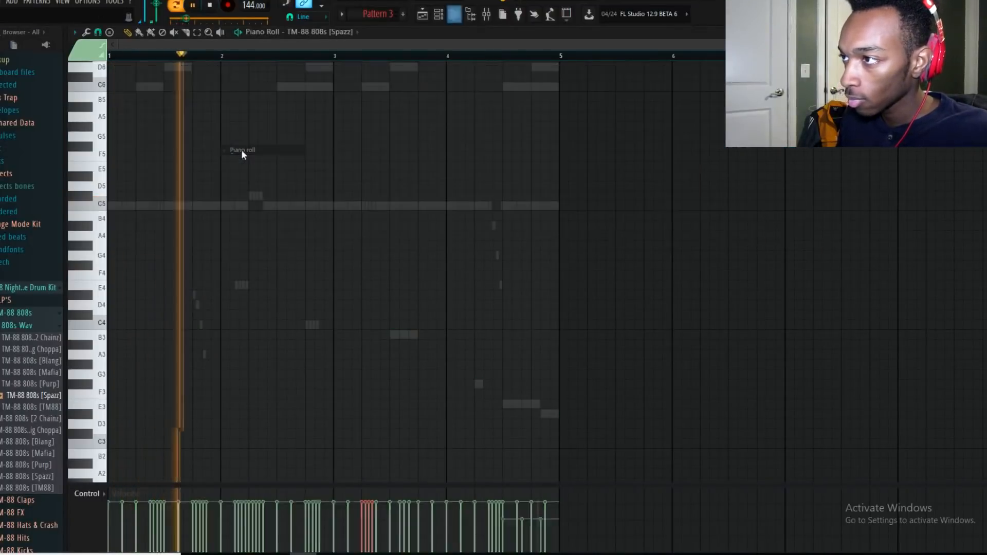
{"action": "left_click", "coordinate": [114, 76]}
{"action": "left_click_drag", "start_coordinate": [100, 77], "coordinate": [132, 395]}
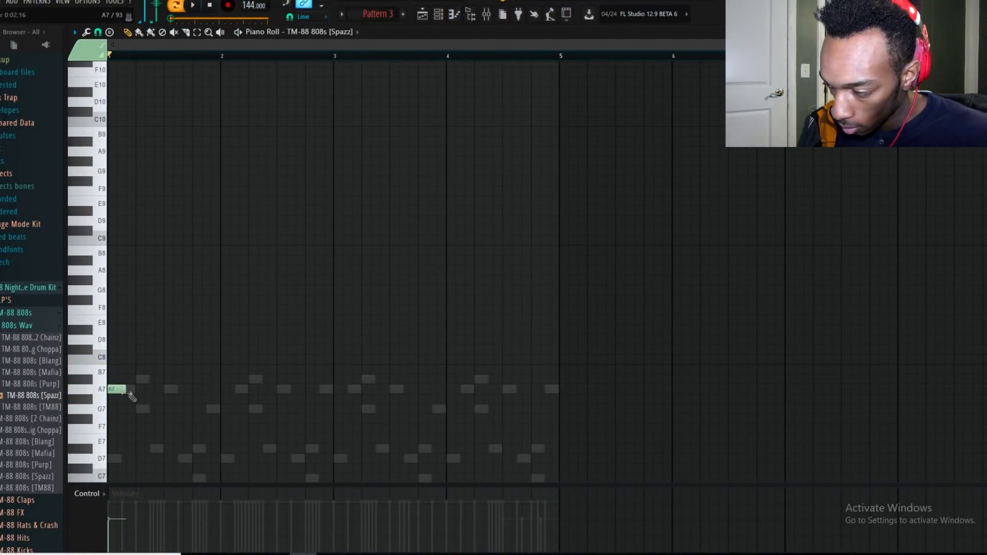
{"action": "scroll", "coordinate": [119, 349], "scroll_direction": "down", "scroll_amount": 3}
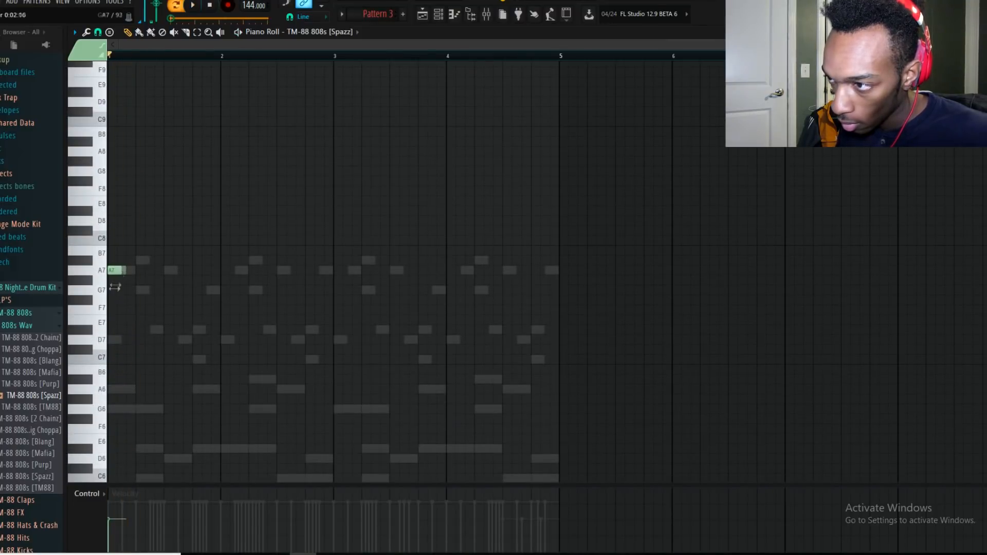
{"action": "left_click_drag", "start_coordinate": [128, 318], "coordinate": [136, 342]}
{"action": "key", "text": "space"}
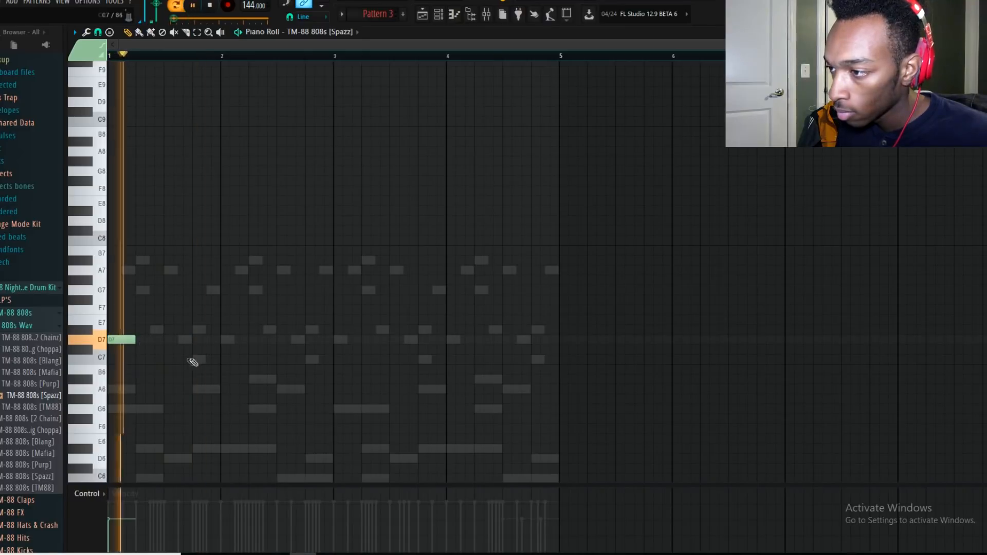
Add a half-beat D7 on the sixth eighth of bar 1 and a one-beat D#7 on beat 4.
{"action": "left_click", "coordinate": [171, 341]}
{"action": "key", "text": "space"}
{"action": "left_click_drag", "start_coordinate": [173, 342], "coordinate": [178, 342]}
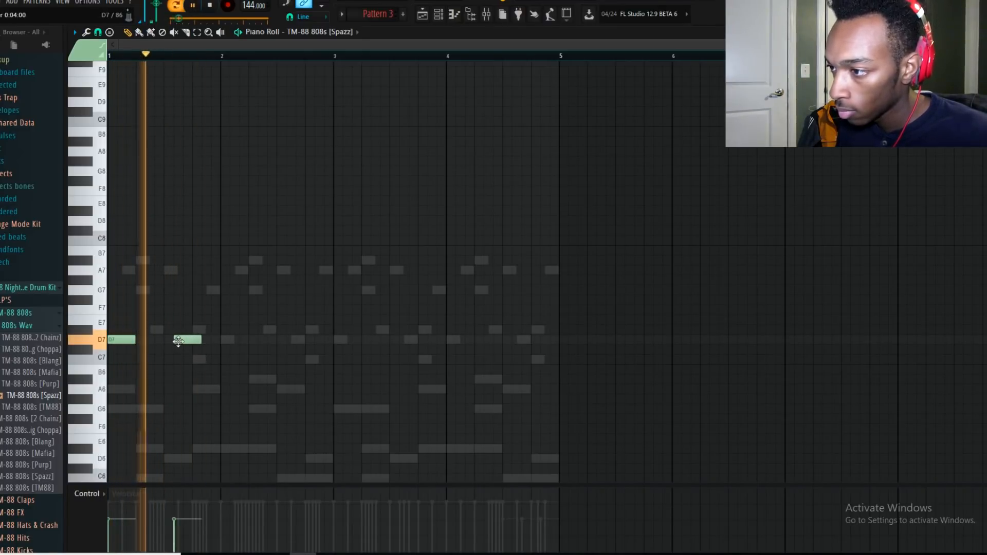
{"action": "left_click", "coordinate": [204, 323]}
{"action": "key", "text": "space"}
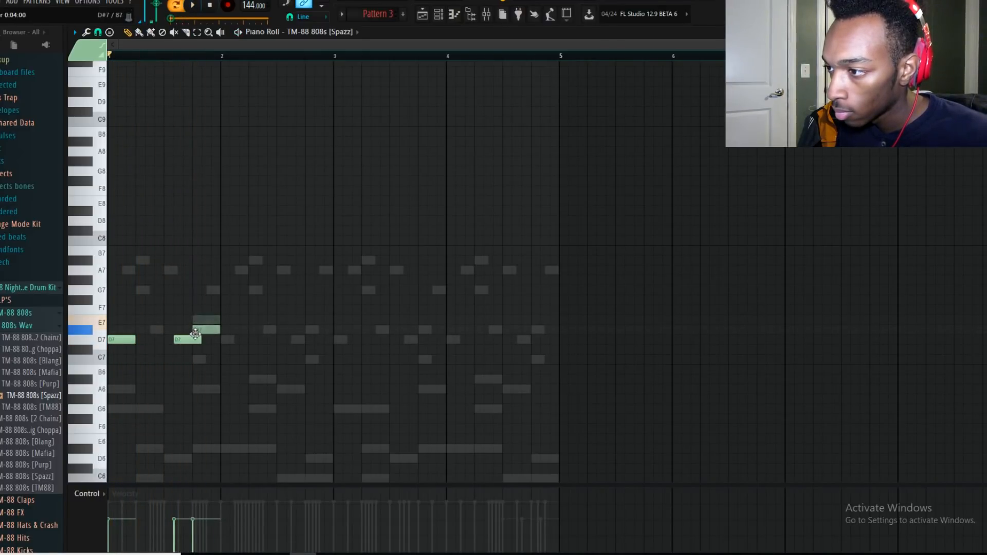
{"action": "left_click_drag", "start_coordinate": [193, 341], "coordinate": [192, 341]}
Add half-beat D#7 notes on bar 2's second and fifth eighths and a C7 on its sixth eighth, and save.
{"action": "left_click", "coordinate": [238, 329]}
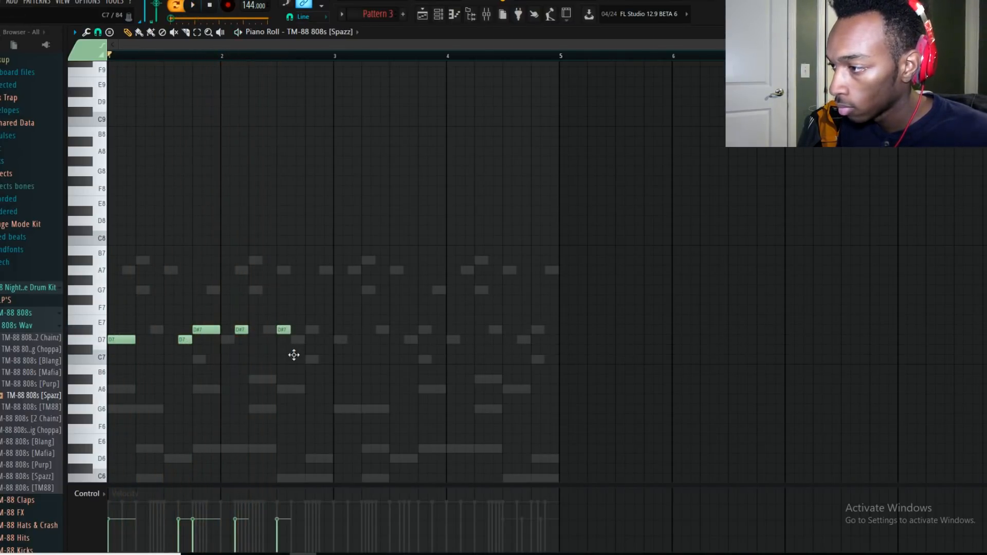
{"action": "key", "text": "space"}
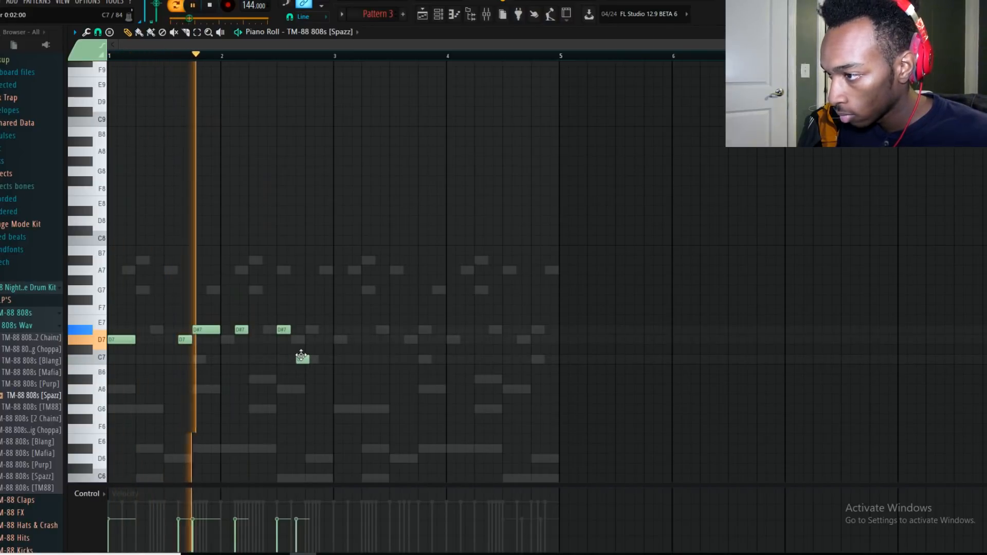
{"action": "left_click_drag", "start_coordinate": [303, 355], "coordinate": [297, 356]}
{"action": "key", "text": "ctrl+s"}
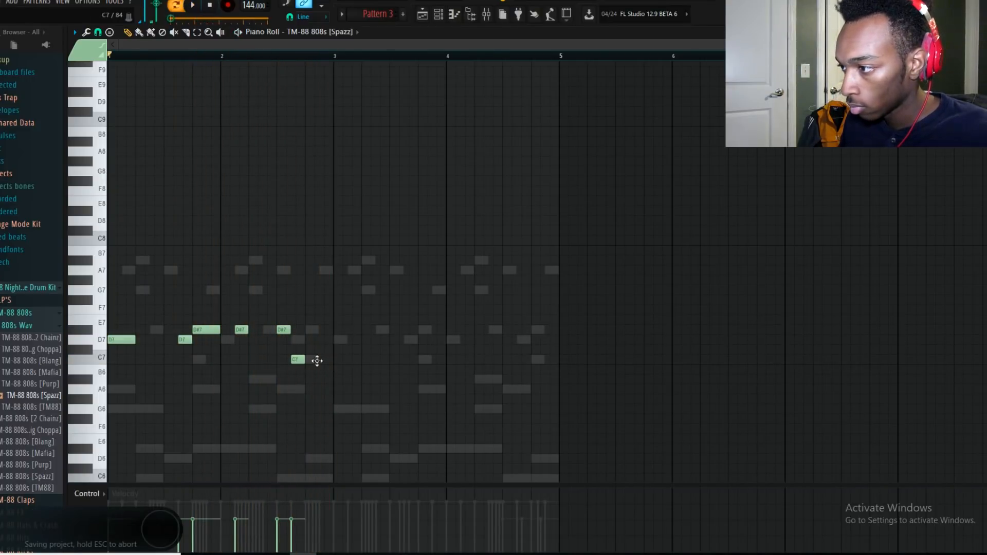
Copy the two-bar 808 line into bars 3 and 4, add a half-beat D7 on bar 3's fourth eighth, and play.
{"action": "left_click_drag", "start_coordinate": [474, 393], "coordinate": [110, 297]}
{"action": "left_click_drag", "start_coordinate": [114, 339], "coordinate": [342, 337]}
{"action": "key", "text": "space"}
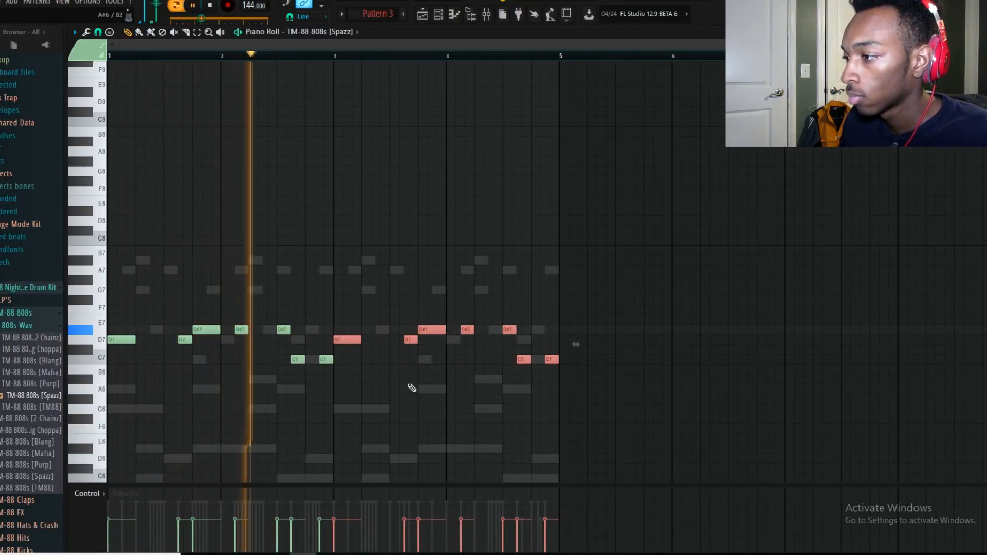
{"action": "left_click", "coordinate": [380, 339]}
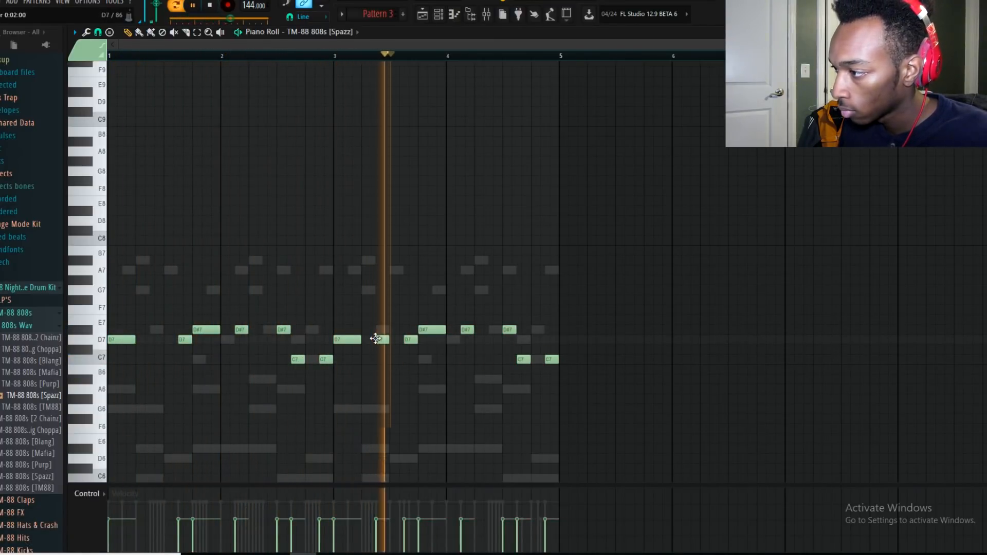
{"action": "key", "text": "space"}
{"action": "key", "text": "space"}
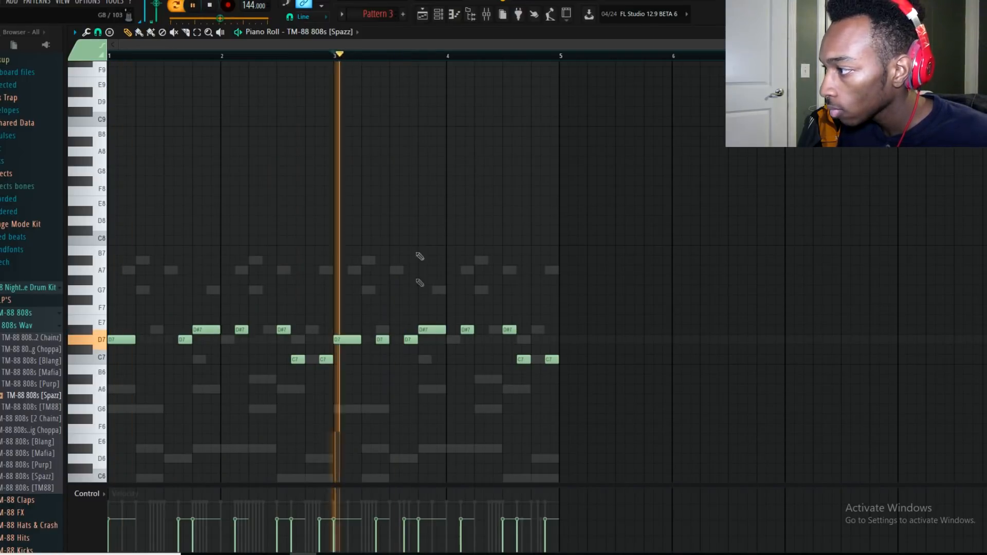
Lower the D#7 on beat 4 of bar 3 to a half-beat D7, and add a D#7 on bar 4's fourth eighth.
{"action": "key", "text": "space"}
{"action": "left_click_drag", "start_coordinate": [435, 332], "coordinate": [437, 345]}
{"action": "key", "text": "space"}
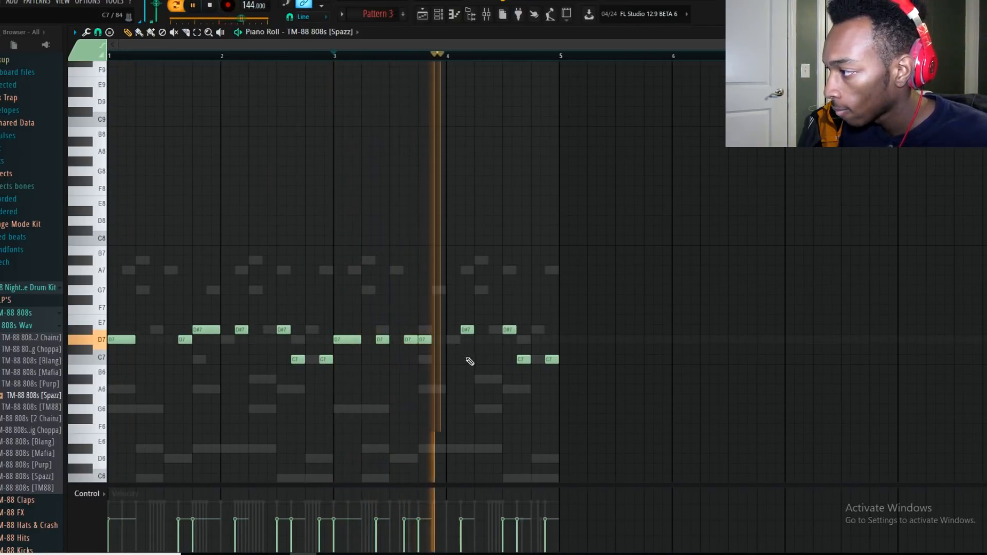
{"action": "left_click", "coordinate": [486, 329]}
{"action": "key", "text": "space"}
{"action": "key", "text": "space"}
{"action": "left_click_drag", "start_coordinate": [487, 327], "coordinate": [493, 329]}
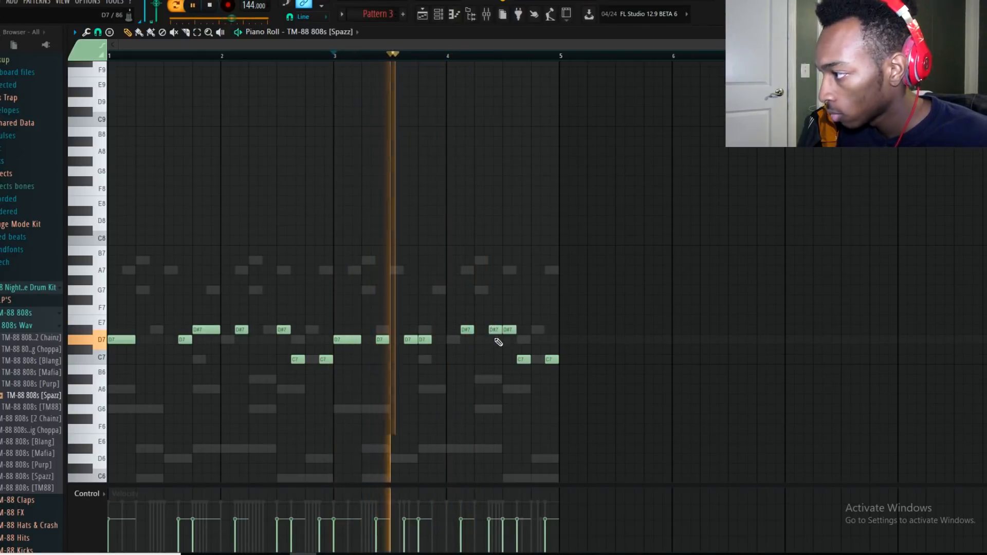
Delete the C7 on bar 4's sixth eighth, keep a single C7 on its last eighth, and play.
{"action": "key", "text": "space"}
{"action": "right_click", "coordinate": [551, 360]}
{"action": "left_click_drag", "start_coordinate": [535, 362], "coordinate": [549, 359]}
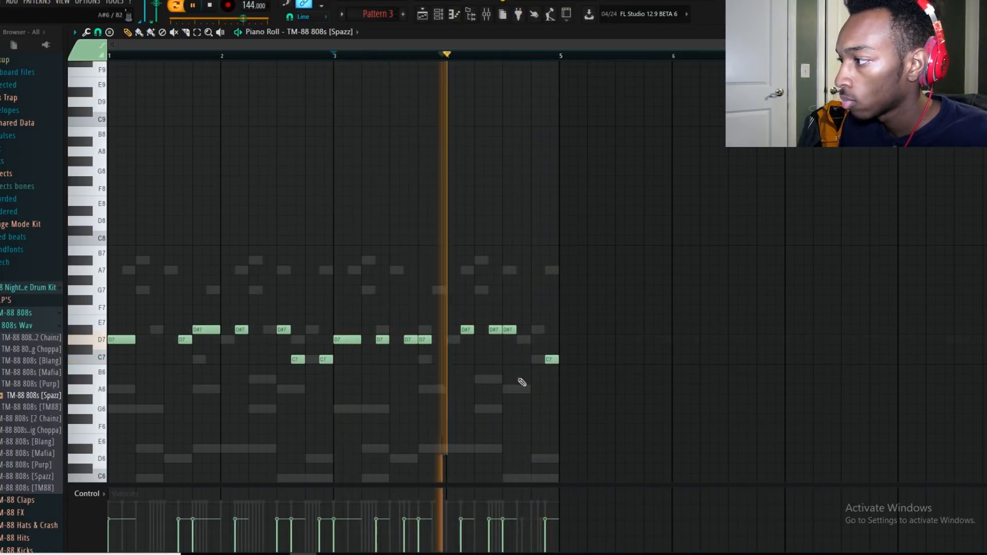
{"action": "key", "text": "space"}
Select all the 808 notes, set the TM-88 808s [Spazz] channel to cut itself, and play the pattern.
{"action": "left_click_drag", "start_coordinate": [610, 404], "coordinate": [107, 232]}
{"action": "left_click", "coordinate": [438, 15]}
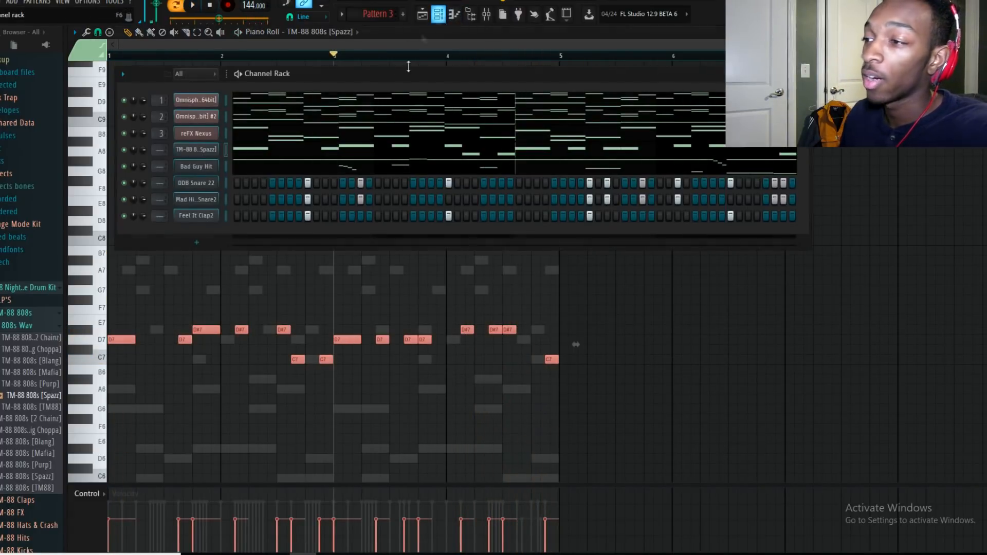
{"action": "right_click", "coordinate": [207, 151]}
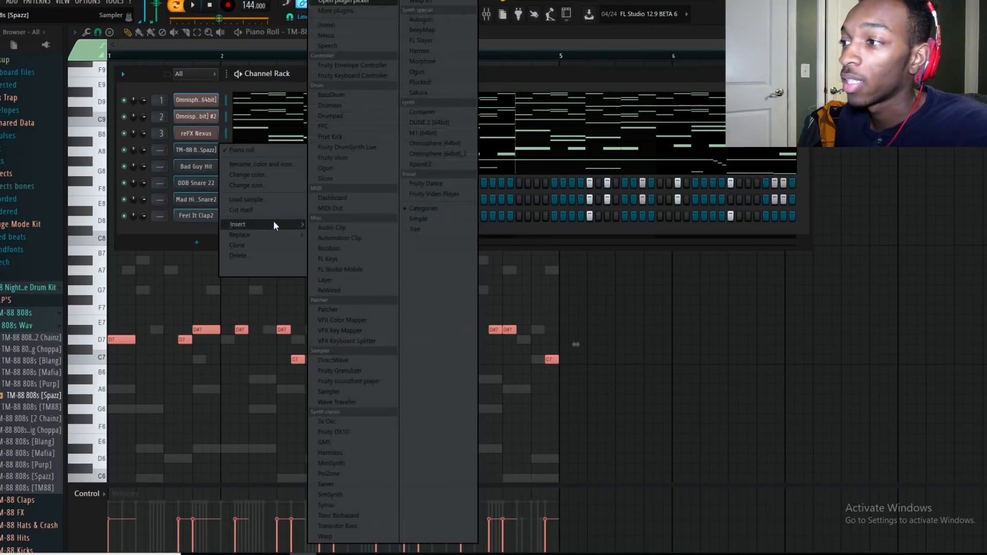
{"action": "left_click", "coordinate": [257, 213]}
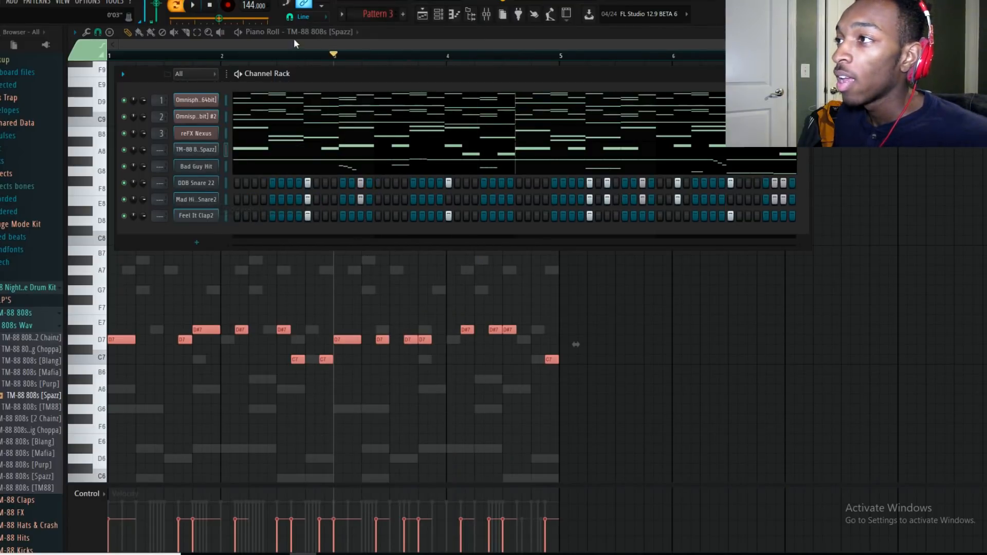
{"action": "left_click", "coordinate": [291, 55]}
{"action": "key", "text": "space"}
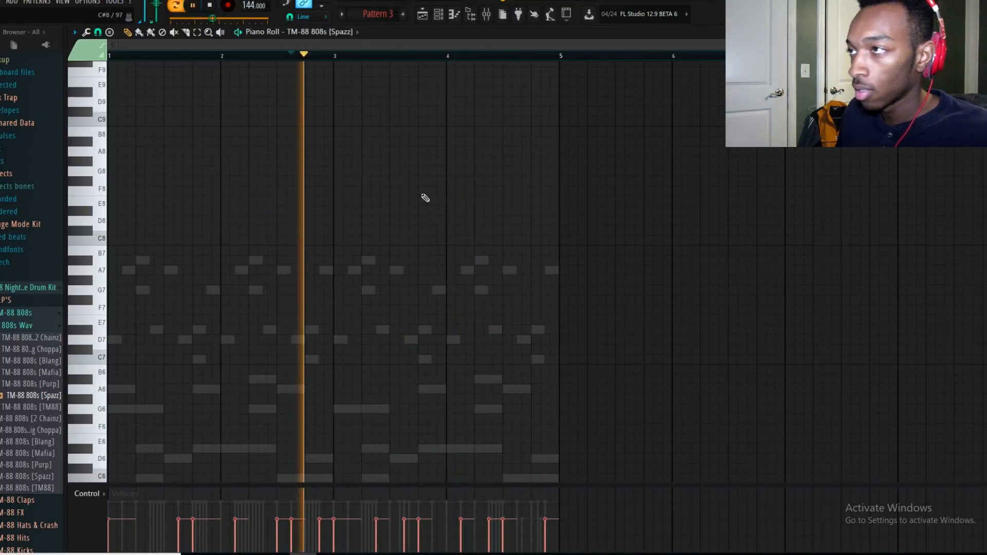
{"action": "key", "text": "space"}
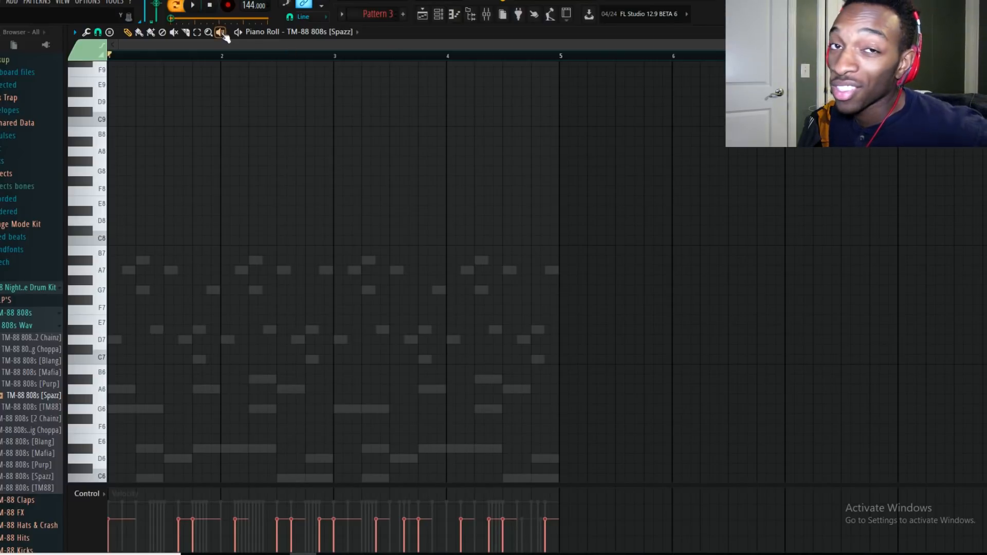
{"action": "key", "text": "space"}
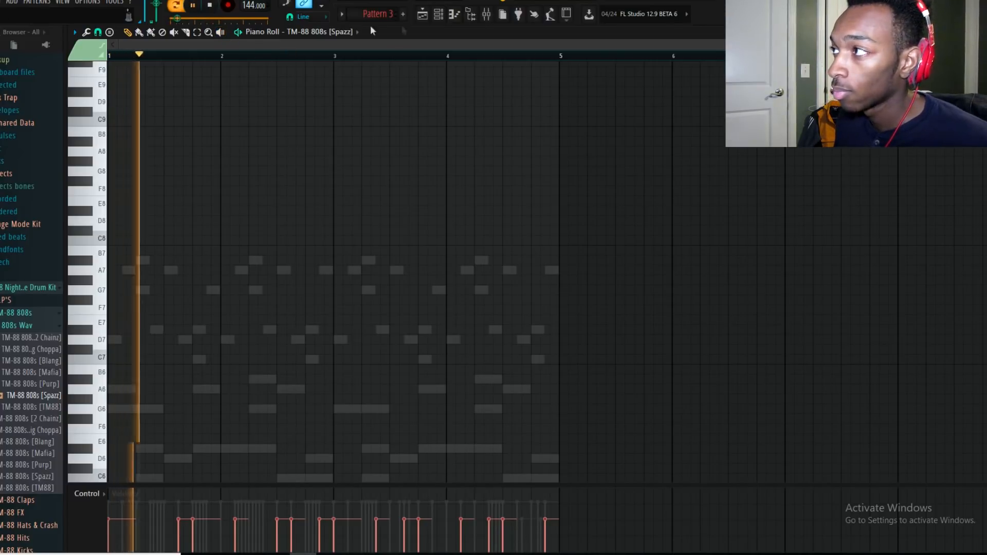
Reopen the TM-88 808s [Spazz] notes from the Channel Rack and delete the whole 808 line.
{"action": "left_click", "coordinate": [439, 14]}
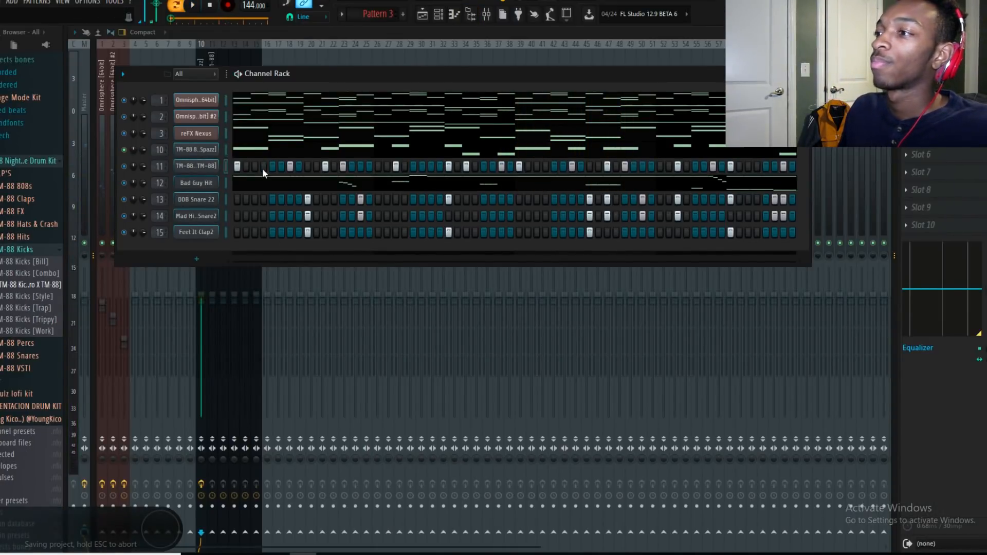
{"action": "left_click", "coordinate": [265, 152]}
{"action": "left_click_drag", "start_coordinate": [668, 413], "coordinate": [32, 200]}
{"action": "key", "text": "Delete"}
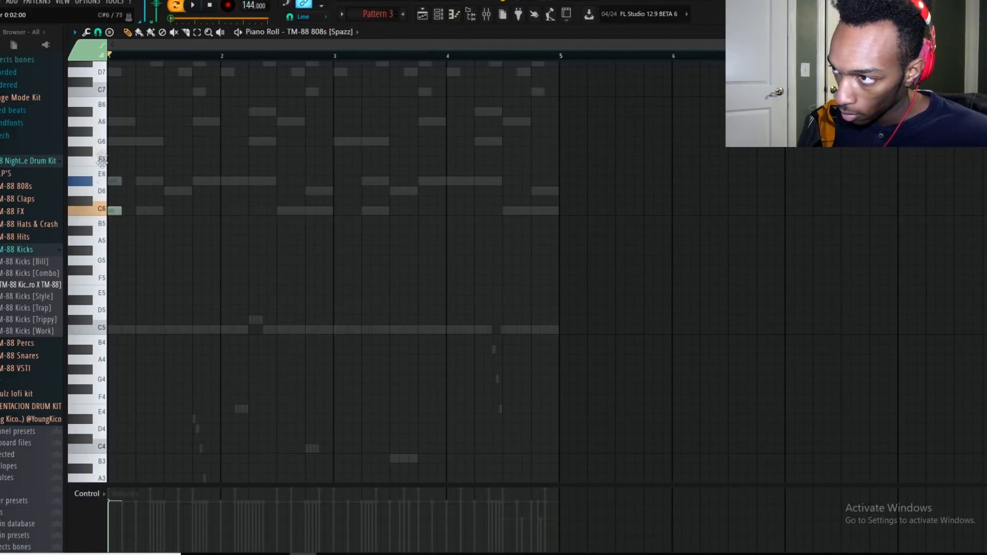
Place half-beat G6 notes on beats 1 and 4 of bar 1, and D7 notes on its last eighth and bar 2's beat 2.
{"action": "scroll", "coordinate": [95, 89], "scroll_direction": "up", "scroll_amount": 5}
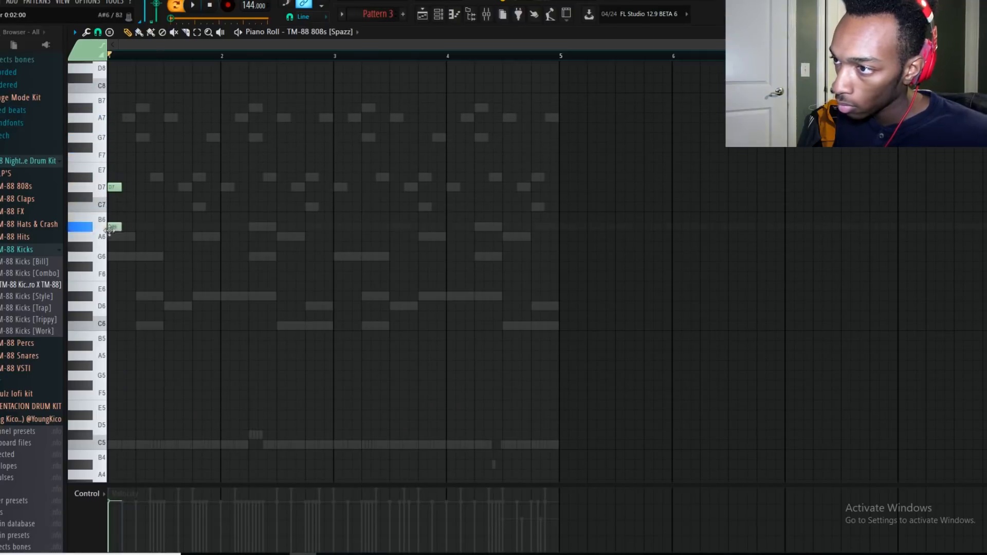
{"action": "right_click", "coordinate": [115, 187]}
{"action": "left_click", "coordinate": [182, 258]}
{"action": "left_click_drag", "start_coordinate": [182, 258], "coordinate": [197, 257]}
{"action": "left_click", "coordinate": [213, 187]}
{"action": "left_click", "coordinate": [254, 188]}
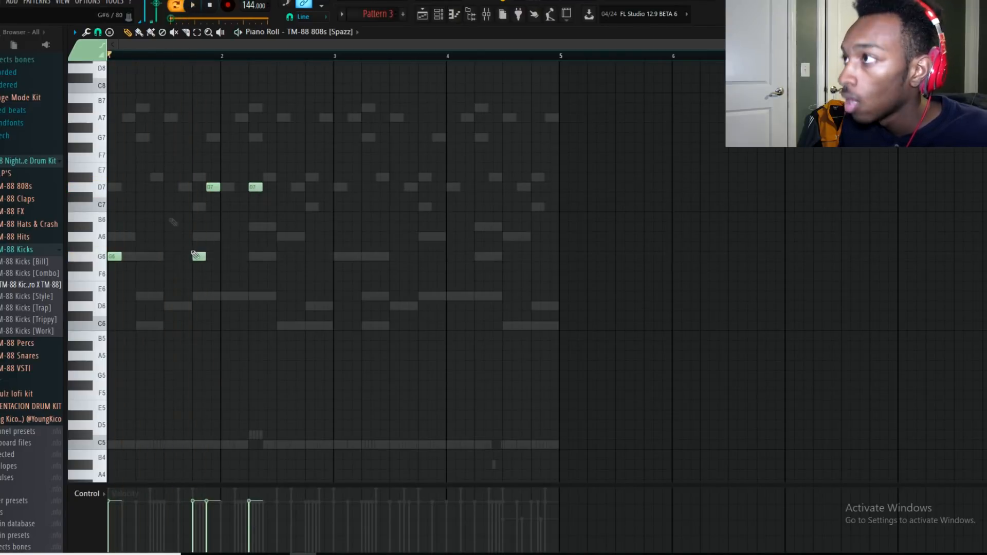
Add two D#7 notes in the second half of bar 2, shift them onto its sixth and eighth eighths, and play.
{"action": "left_click", "coordinate": [285, 177]}
{"action": "left_click", "coordinate": [312, 176]}
{"action": "left_click_drag", "start_coordinate": [343, 190], "coordinate": [278, 172], "text": "ctrl"}
{"action": "left_click_drag", "start_coordinate": [313, 177], "coordinate": [328, 177]}
{"action": "key", "text": "space"}
{"action": "key", "text": "space"}
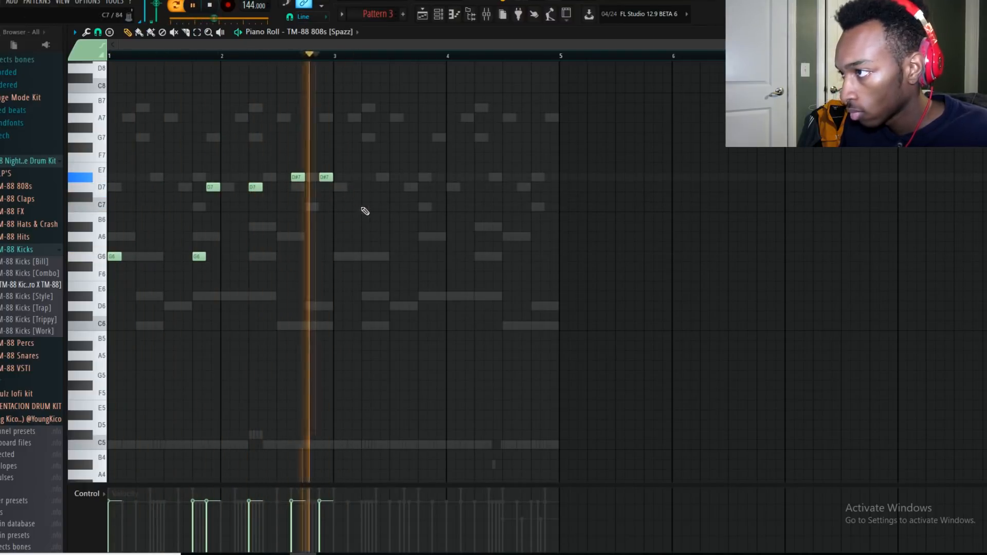
Show the Channel Rack, play the full pattern with the new 808 line, and save the project.
{"action": "key", "text": "space"}
{"action": "key", "text": "F6"}
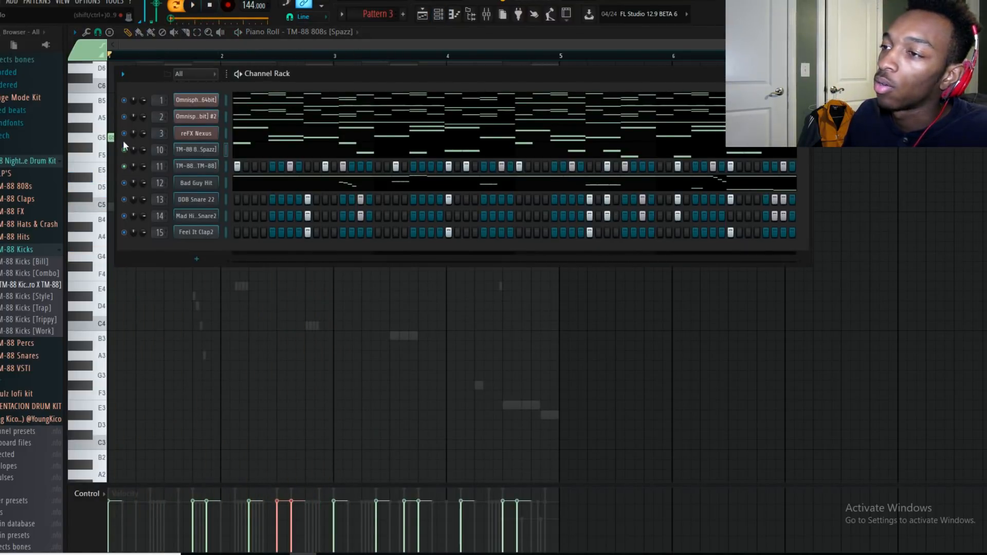
{"action": "key", "text": "space"}
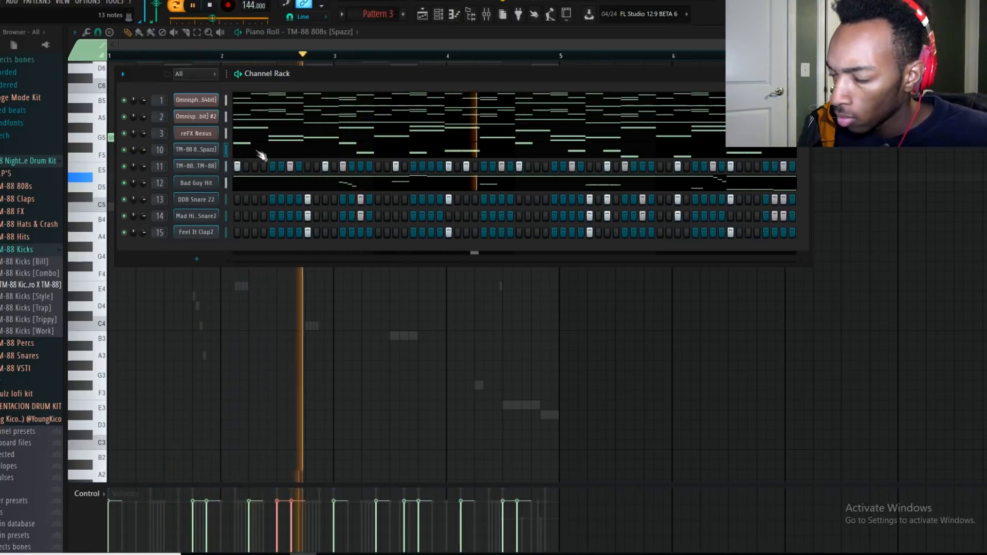
{"action": "key", "text": "ctrl+s"}
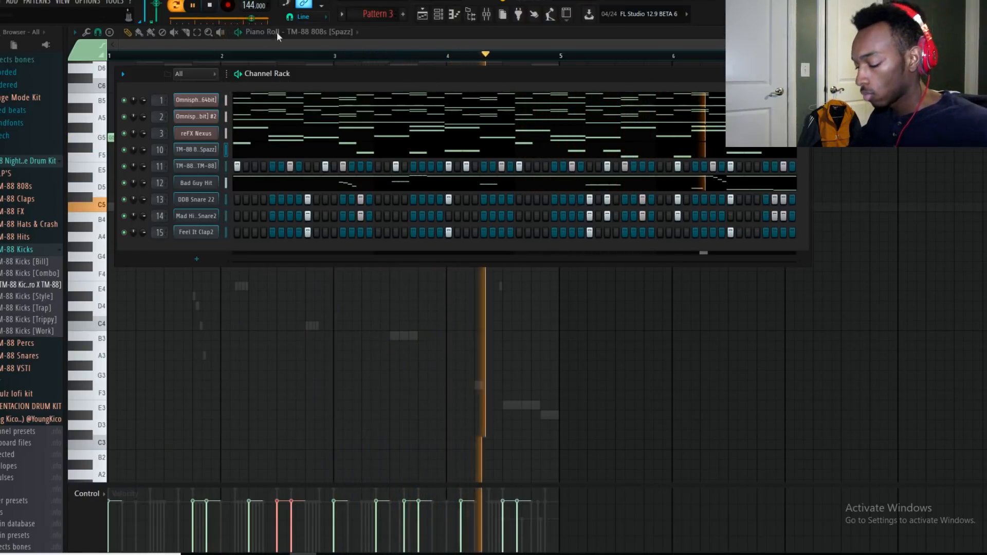
Save the project and solo the TM-88 Kicks [Metro X TM-88] track on mixer insert 11.
{"action": "key", "text": "ctrl+s"}
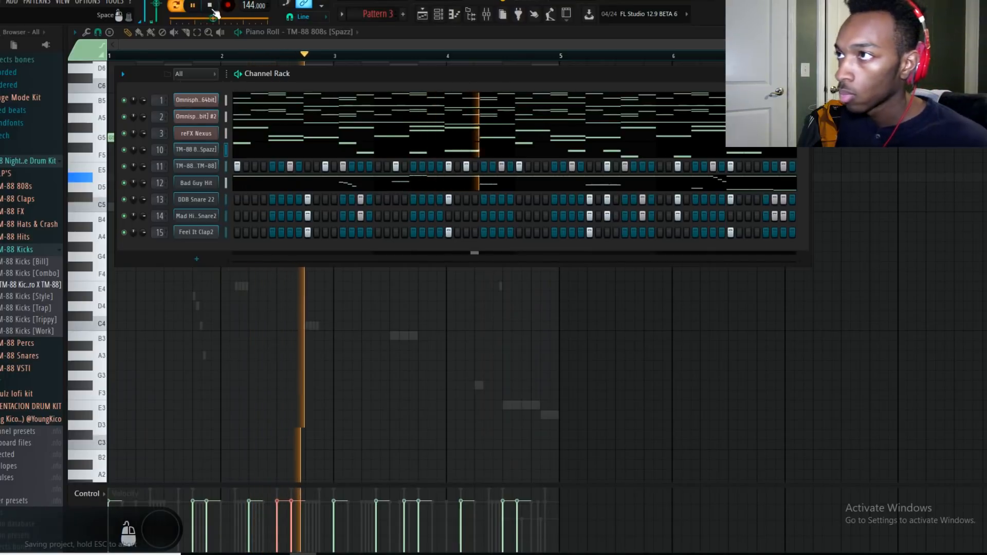
{"action": "left_click", "coordinate": [495, 14]}
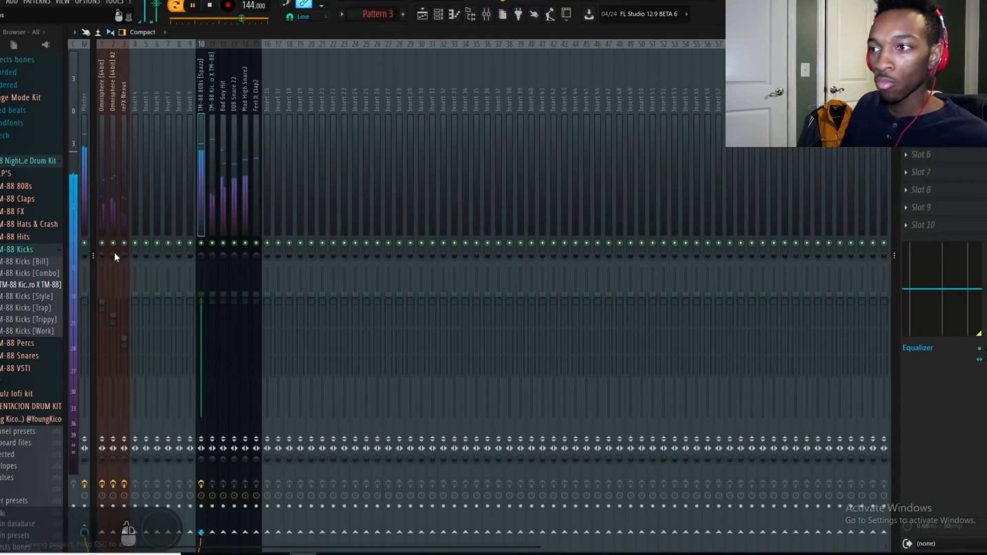
{"action": "right_click", "coordinate": [213, 244]}
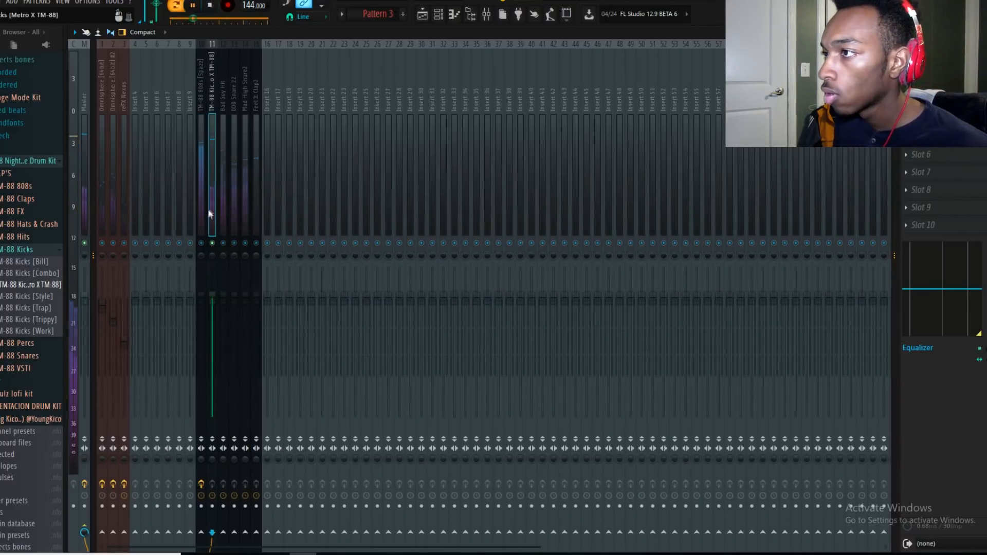
Load Fruity WaveShaper into the first effect slot of the soloed kick track and close the plugin window.
{"action": "left_click", "coordinate": [906, 66]}
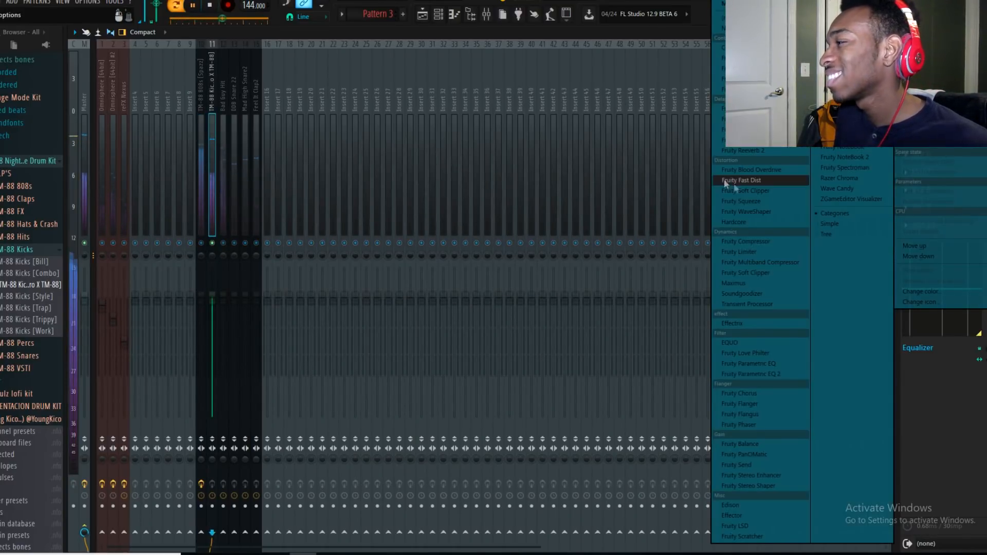
{"action": "left_click", "coordinate": [775, 210]}
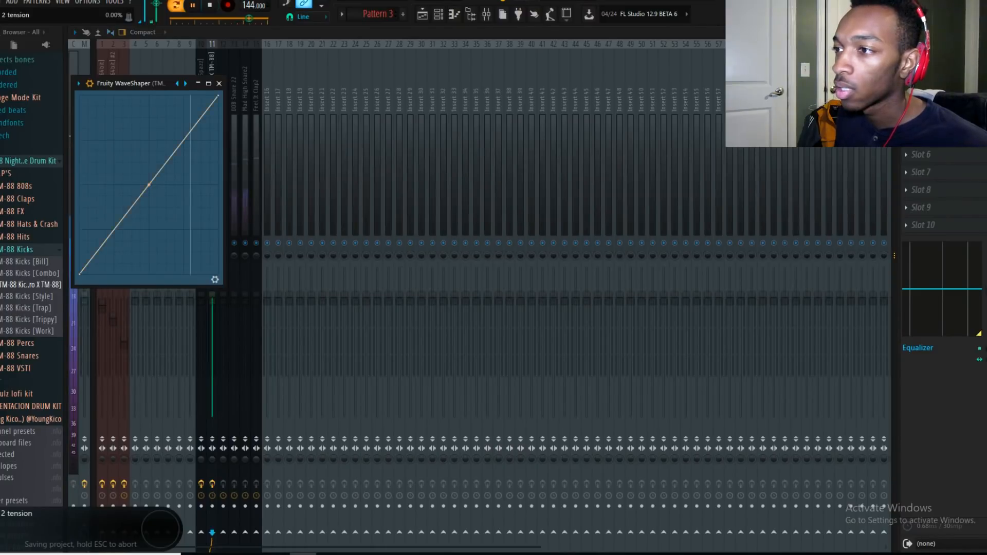
{"action": "left_click_drag", "start_coordinate": [149, 83], "coordinate": [397, 155]}
{"action": "left_click", "coordinate": [468, 152]}
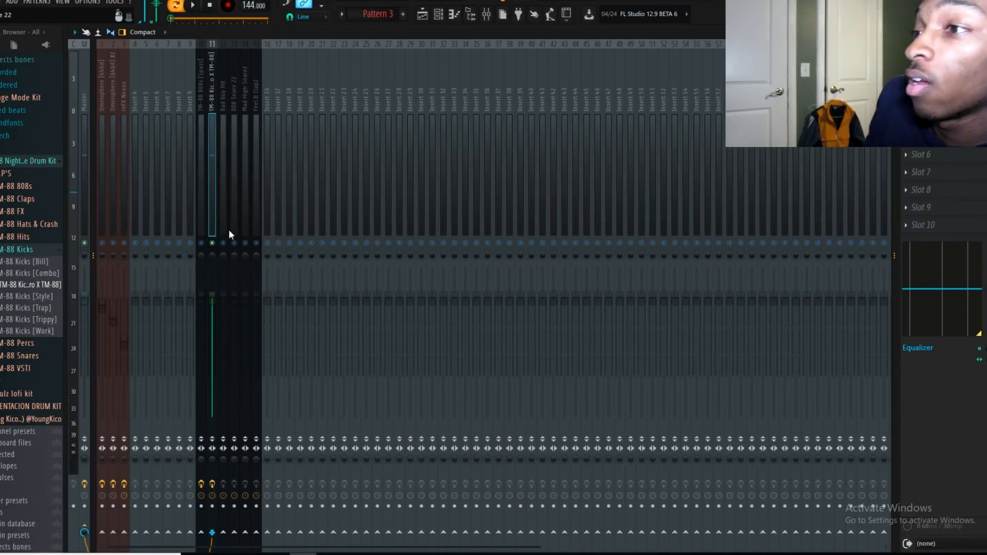
Play the pattern with all mixer tracks unsoloed, show the Channel Rack, and save the project.
{"action": "key", "text": "space"}
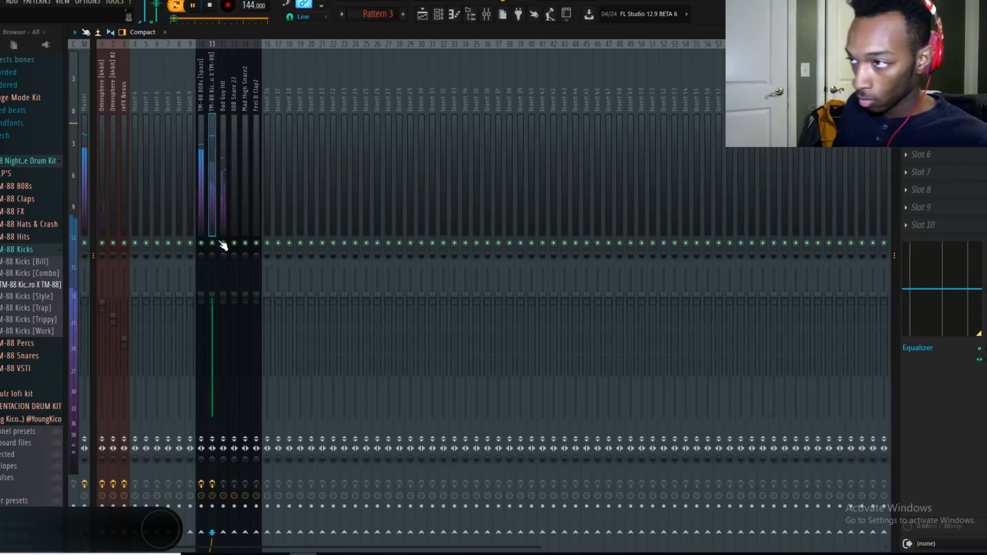
{"action": "left_click", "coordinate": [438, 14]}
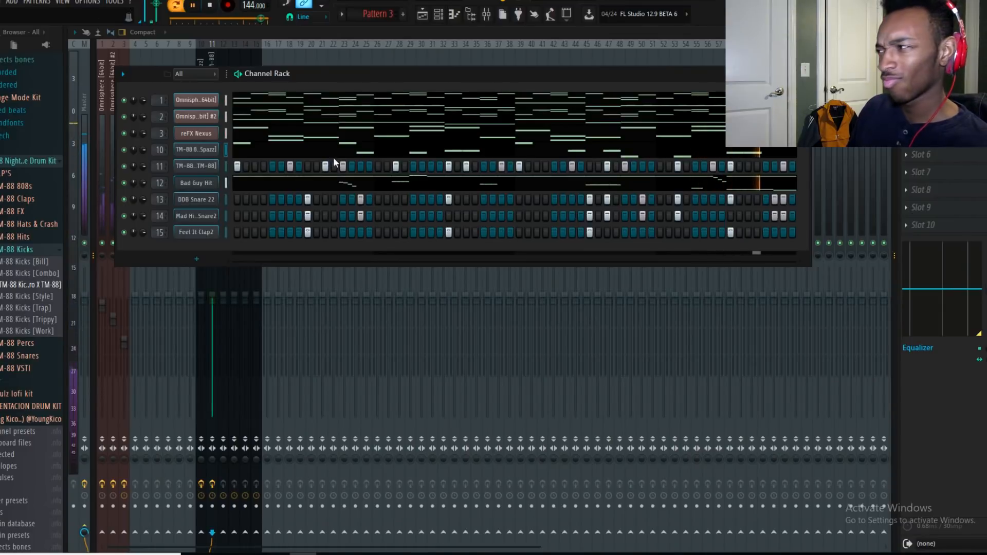
{"action": "key", "text": "ctrl+s"}
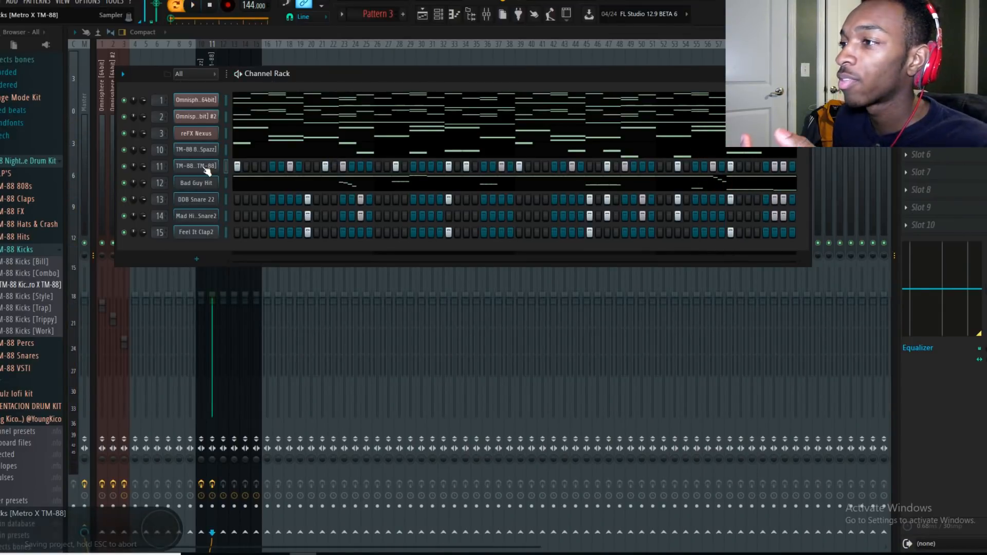